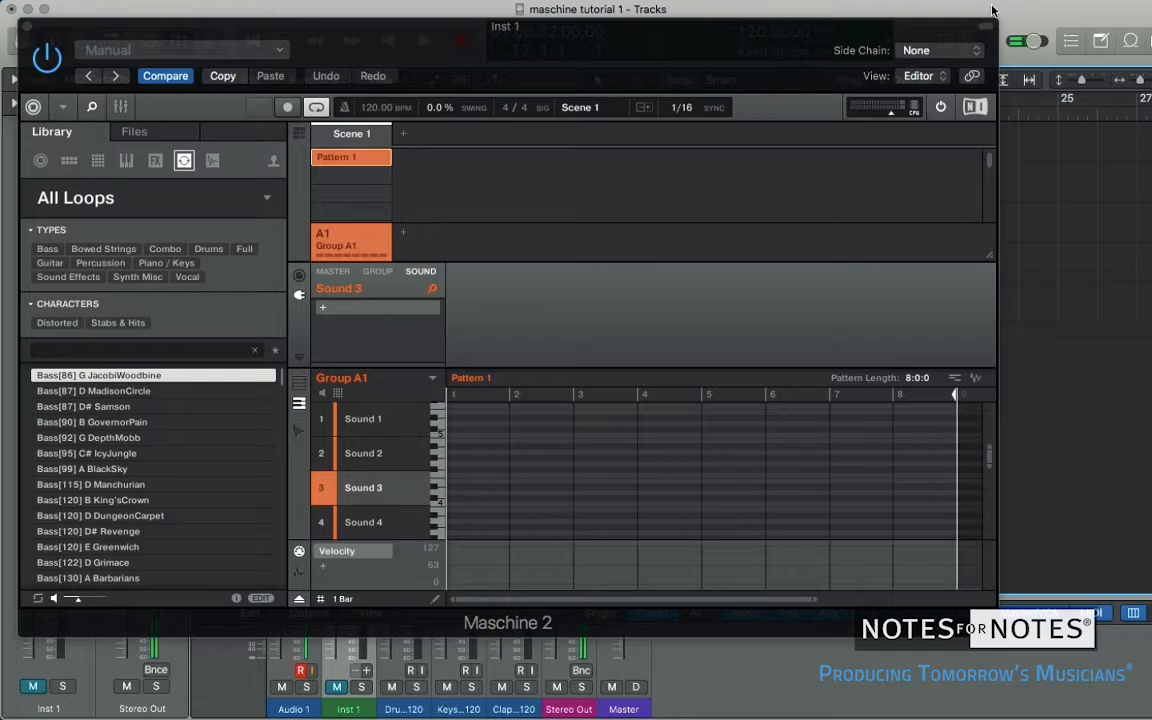
Add one software instrument track using Maschine 2 as the instrument and Output 1 + 2 as the audio output.
left_click(29, 28)
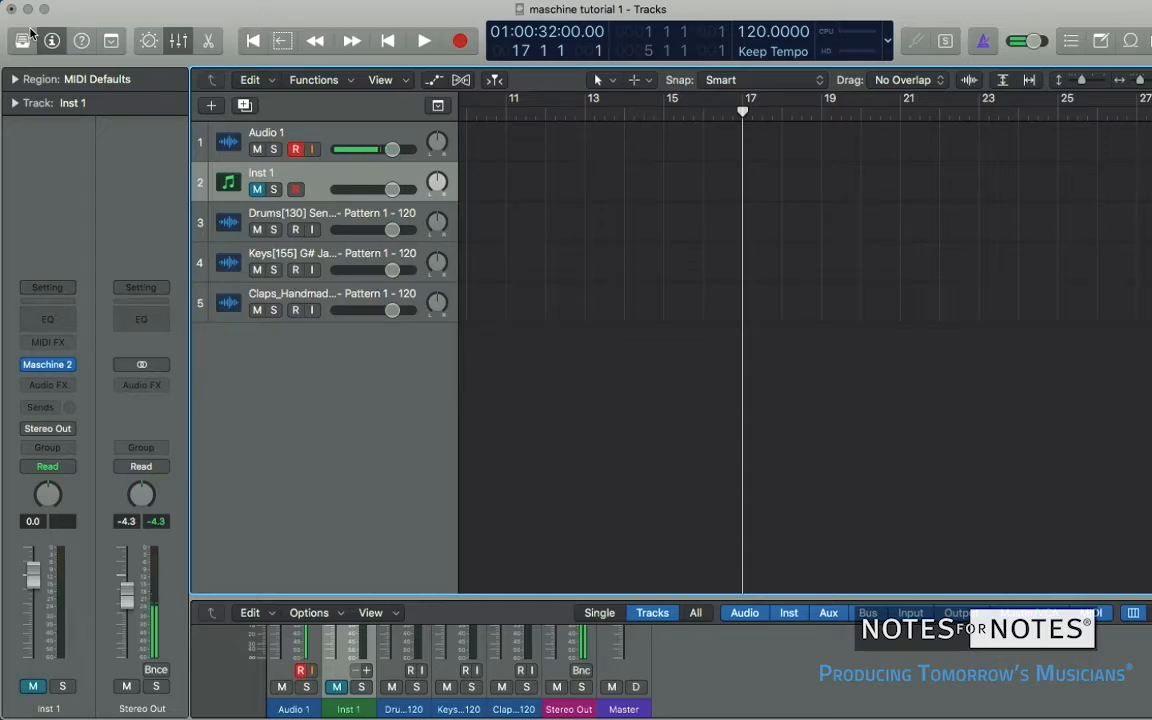
left_click(211, 104)
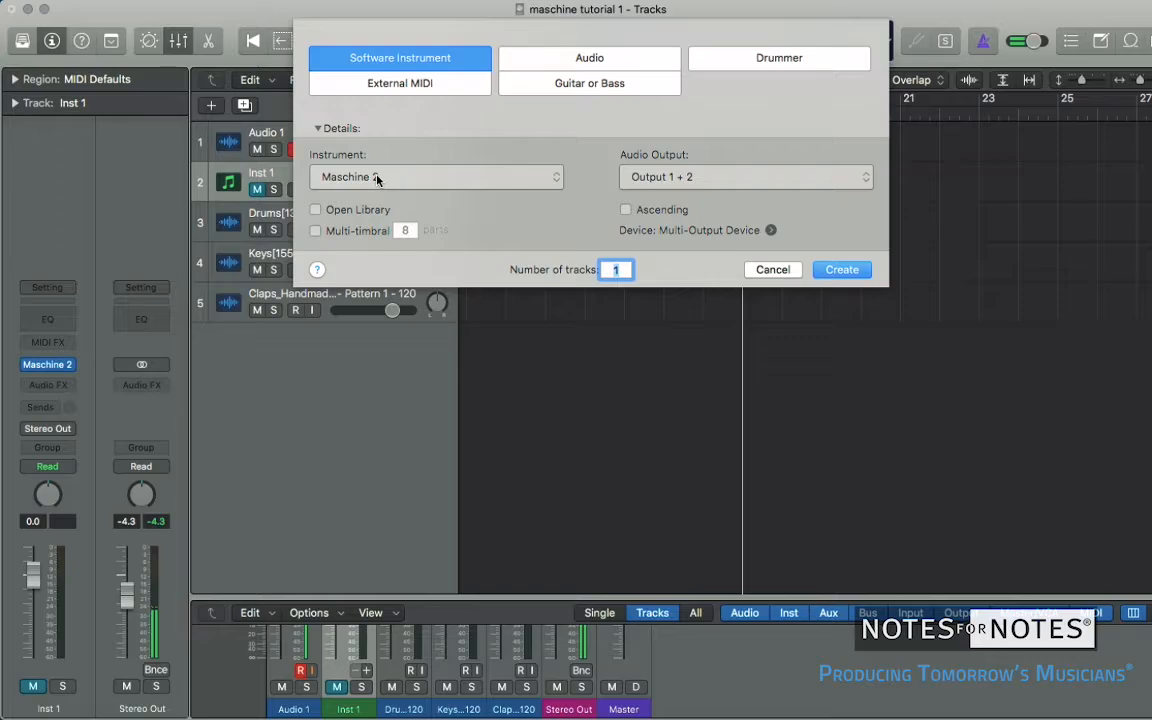
left_click(377, 178)
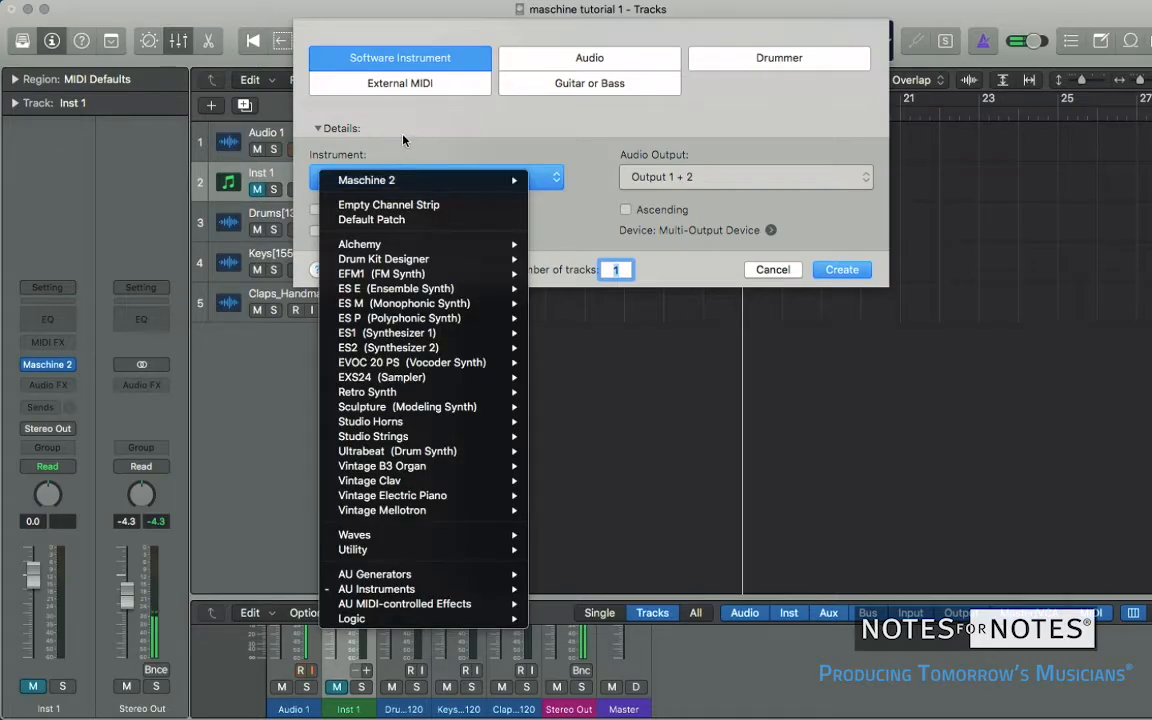
left_click(404, 140)
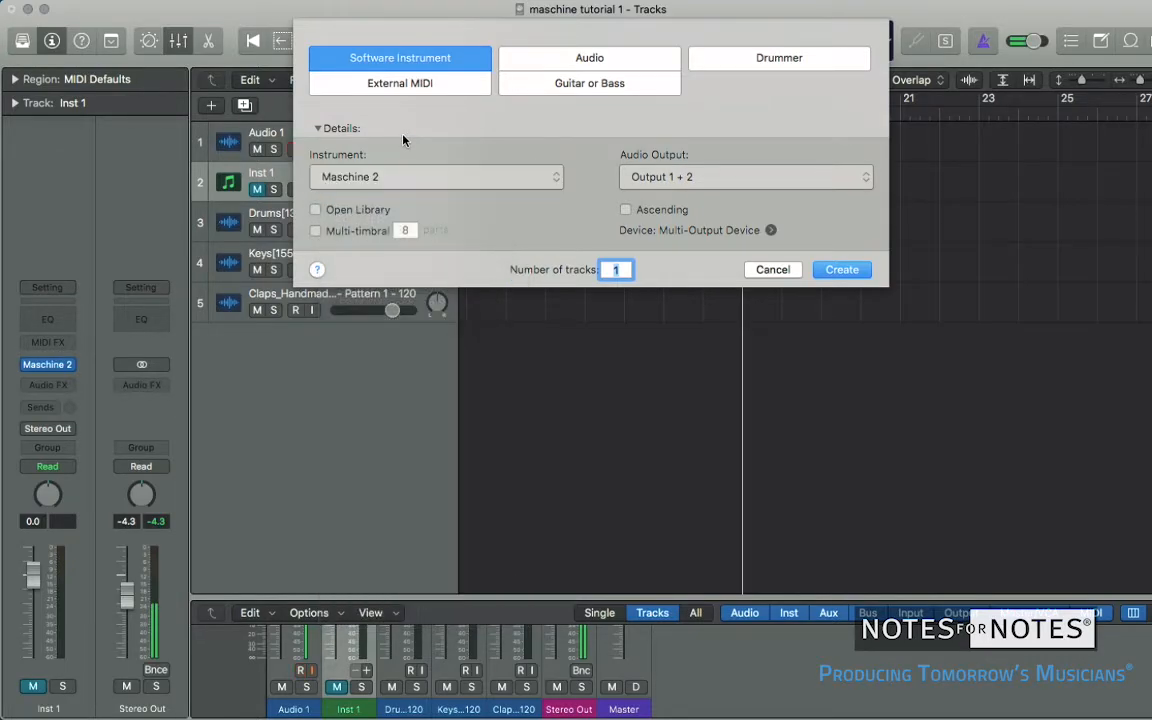
left_click(378, 178)
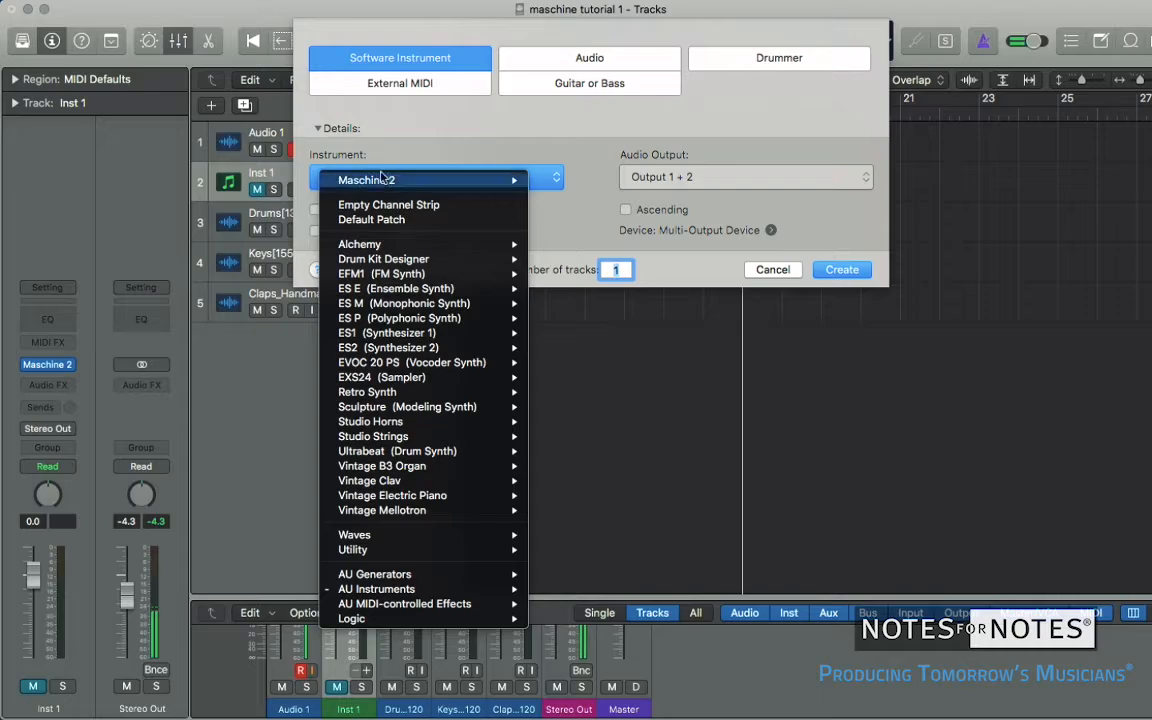
left_click(425, 142)
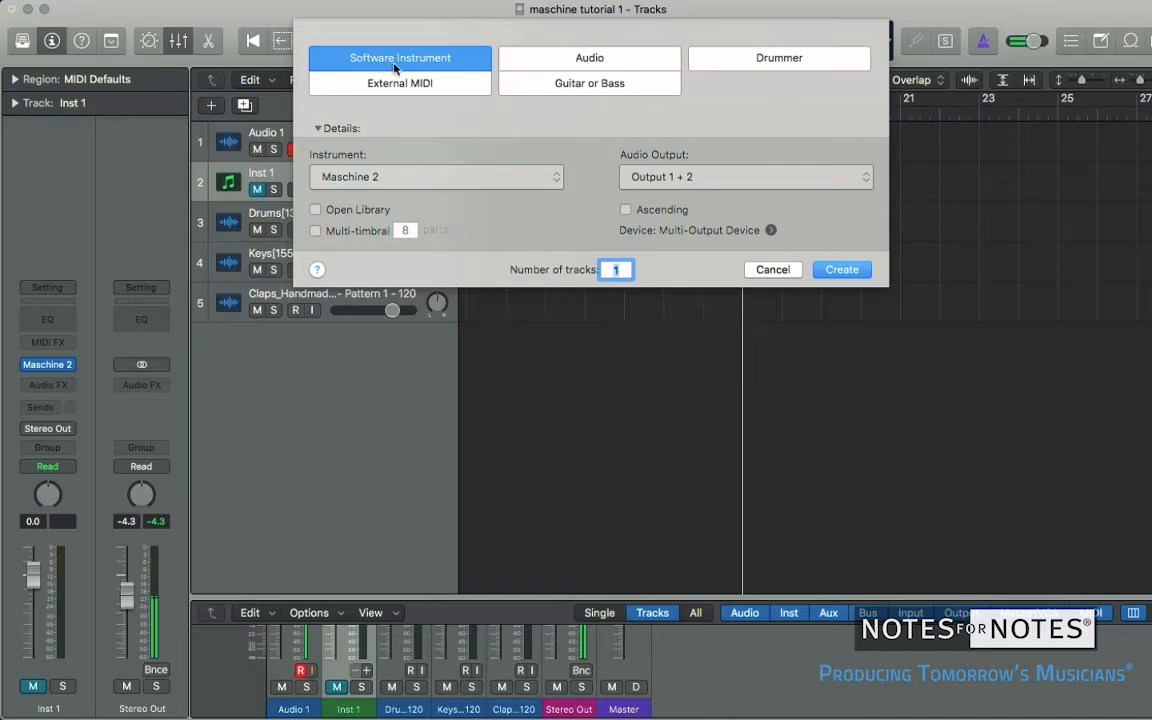
left_click(446, 182)
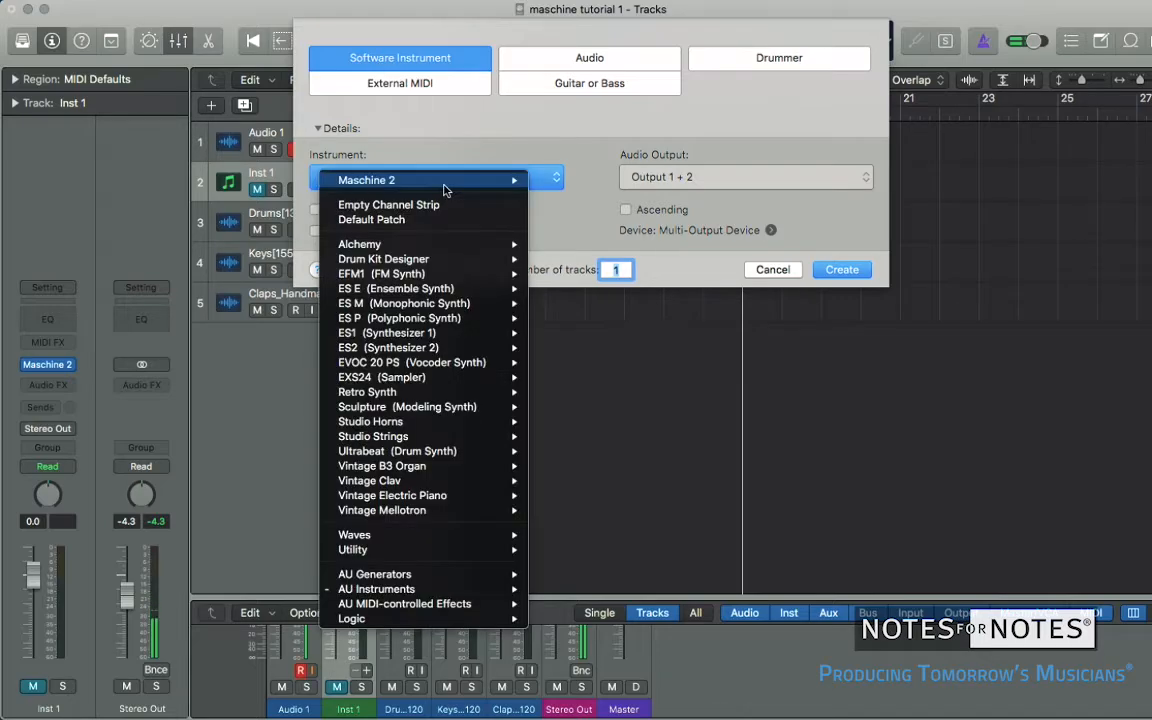
left_click(565, 142)
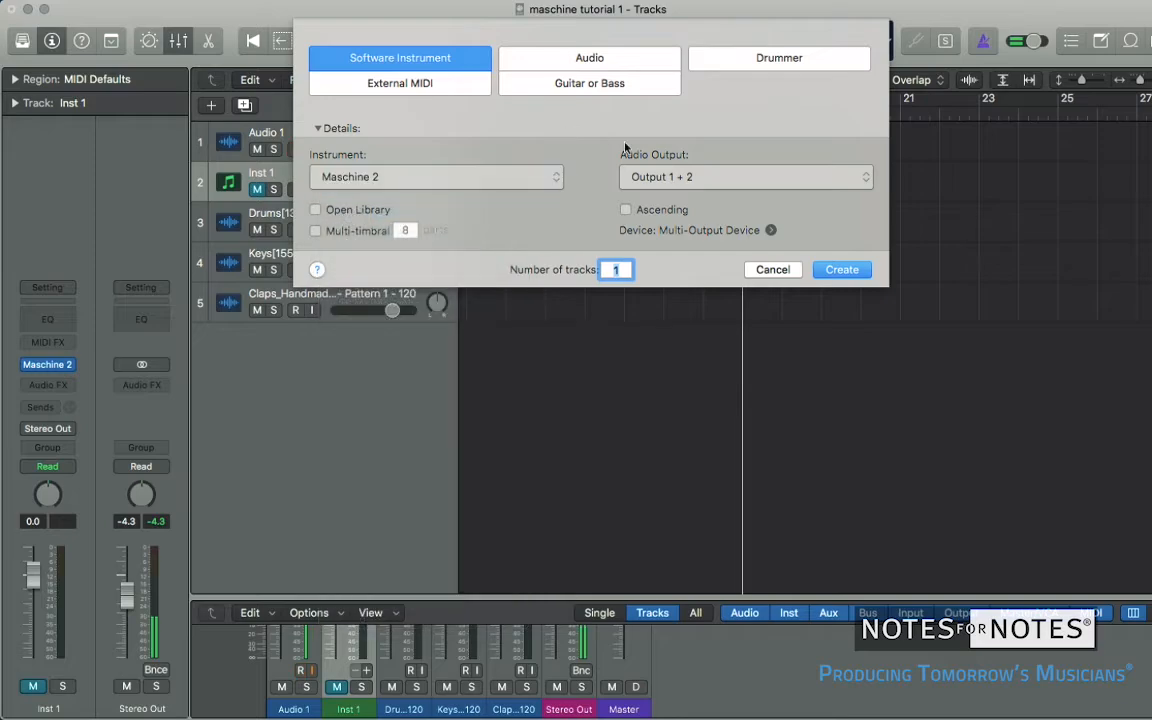
left_click(645, 180)
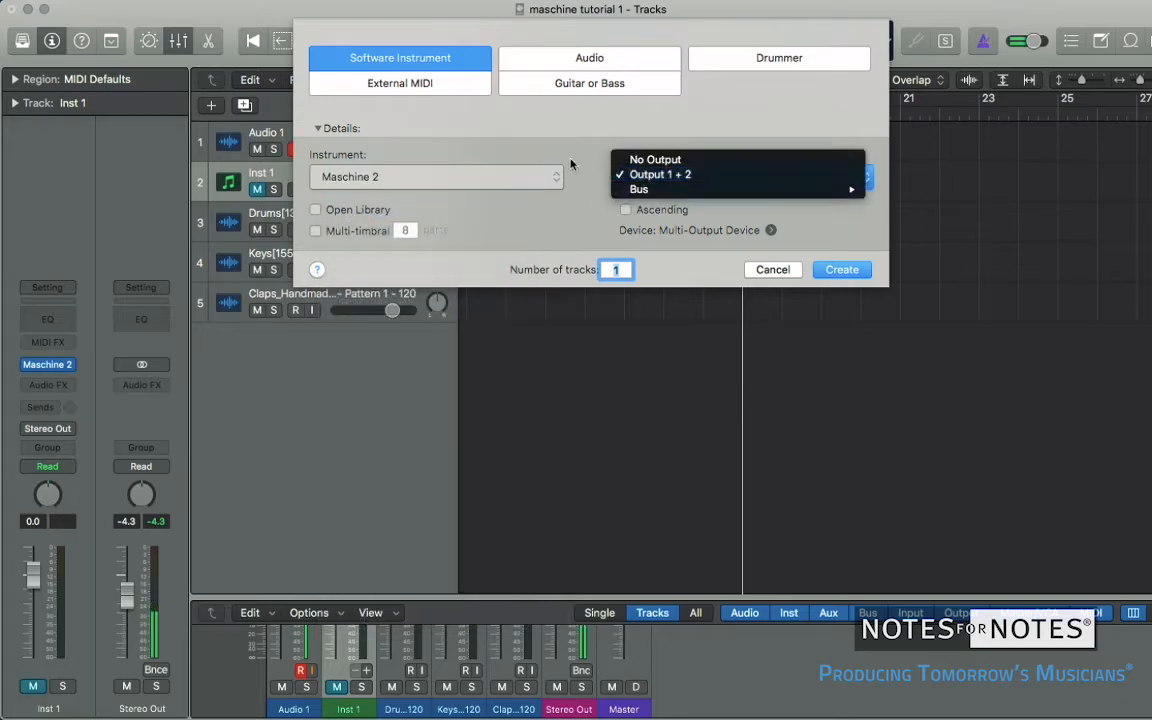
mouse_move(634, 189)
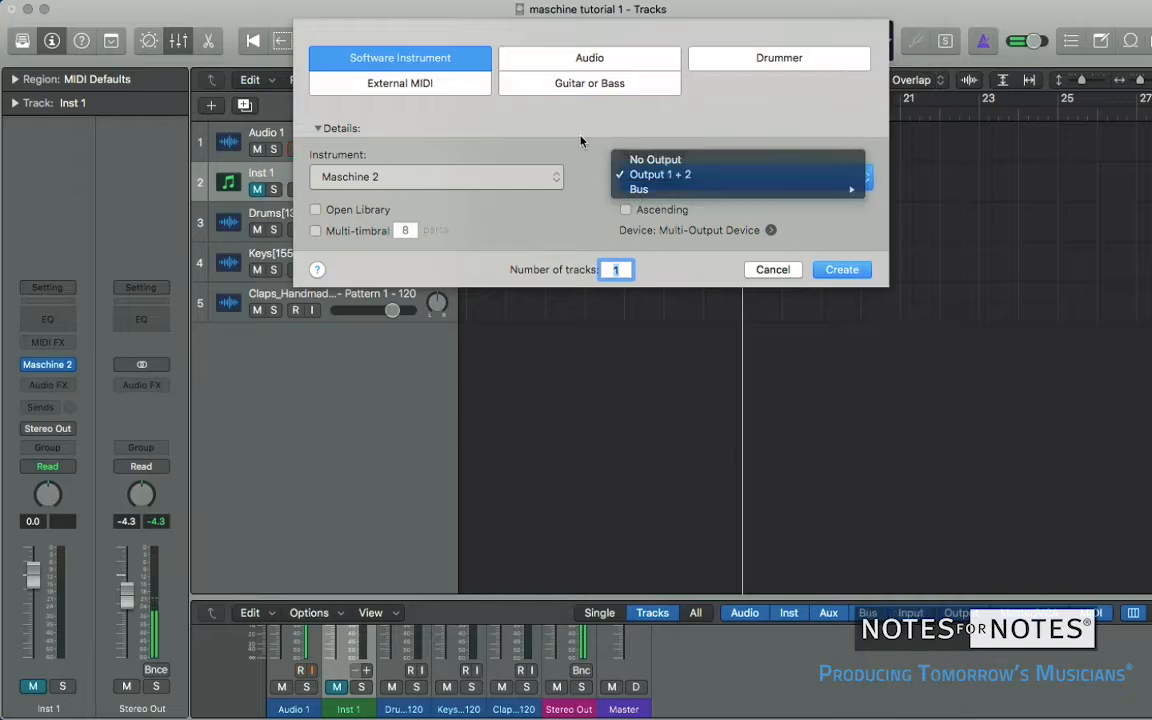
left_click(680, 170)
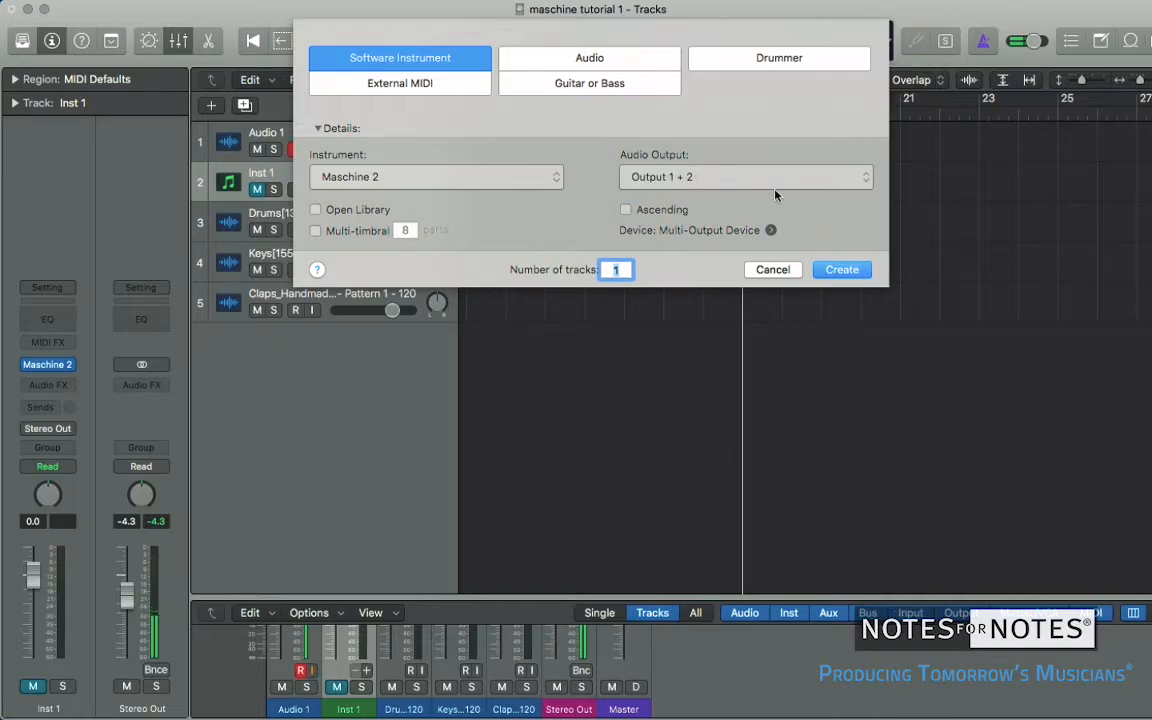
left_click(842, 270)
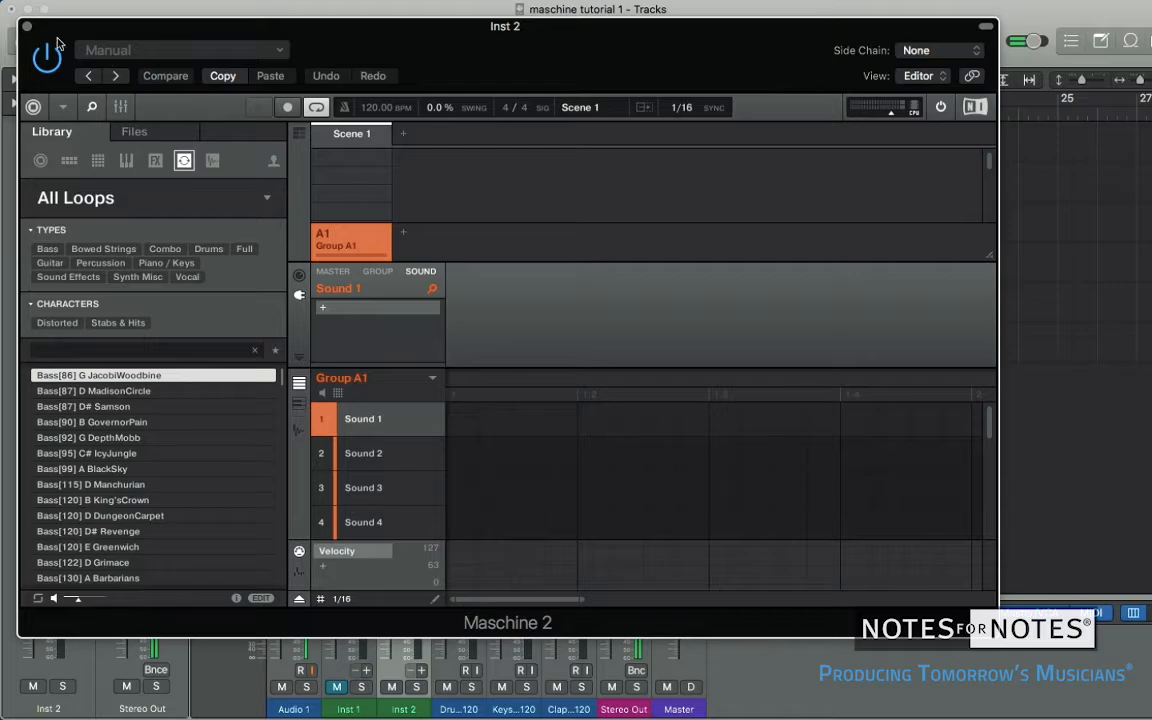
Close and reopen the Inst 2 Maschine window, placing it so that the track list stays uncovered.
left_click(27, 27)
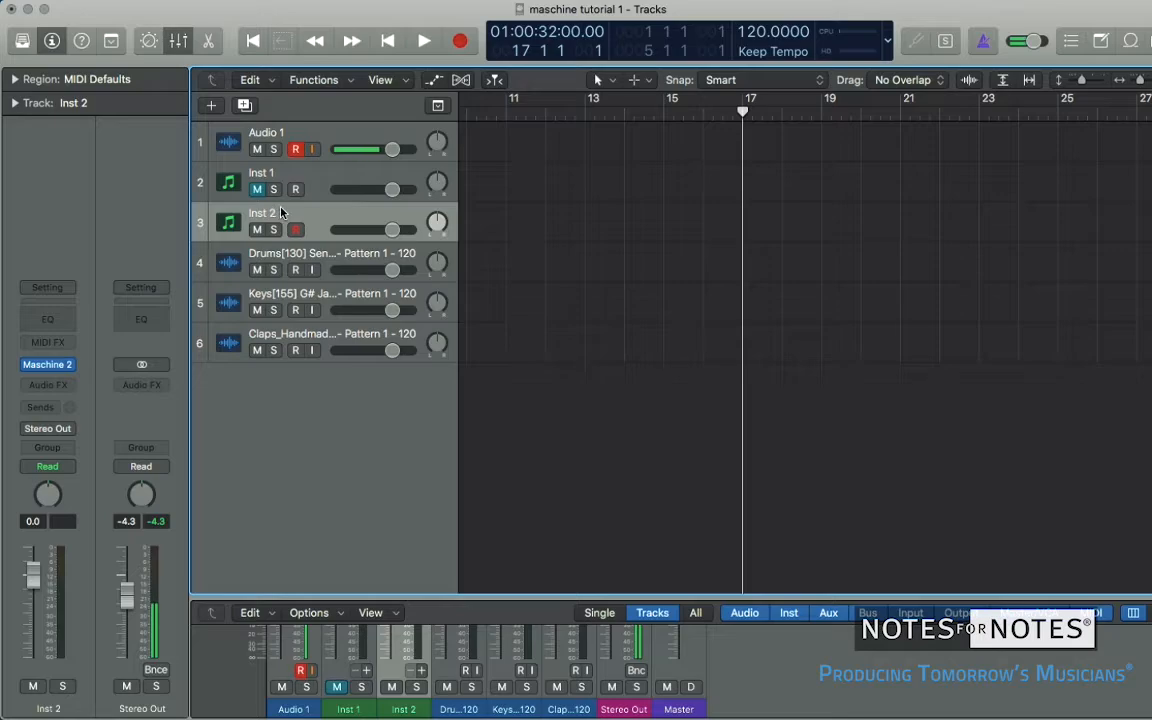
left_click(40, 365)
left_click_drag(270, 31, 449, 409)
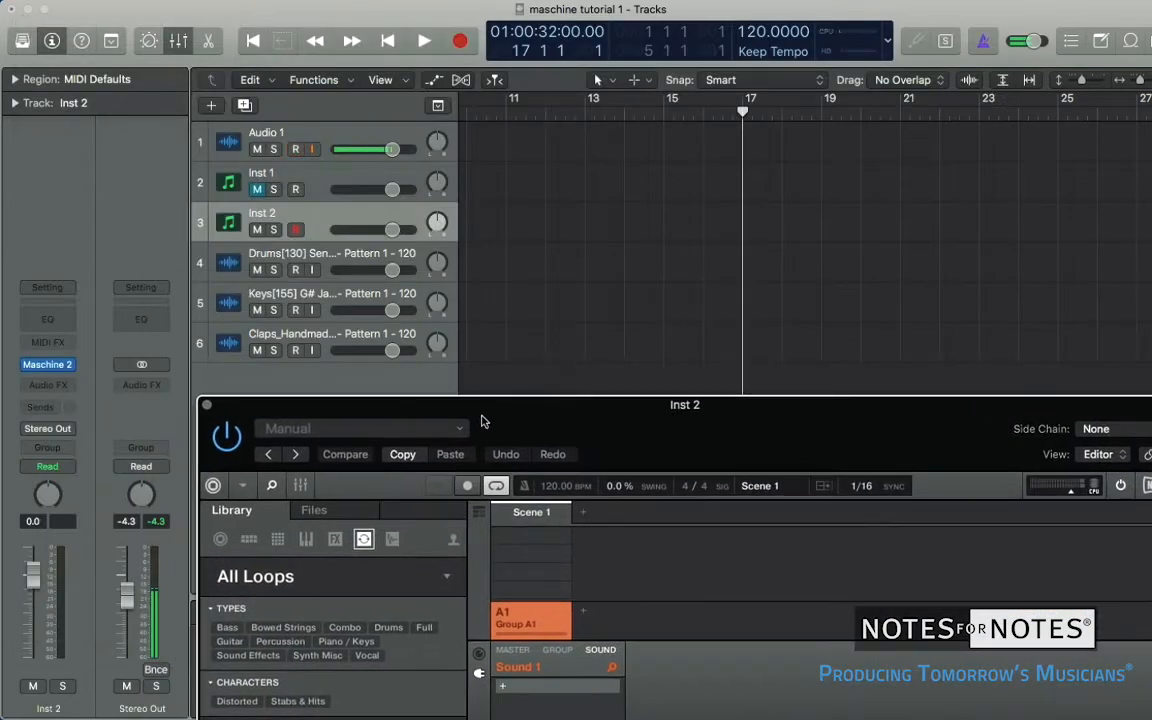
Delete the Drums, Keys and Claps audio tracks from the project.
left_click_drag(290, 342, 265, 262)
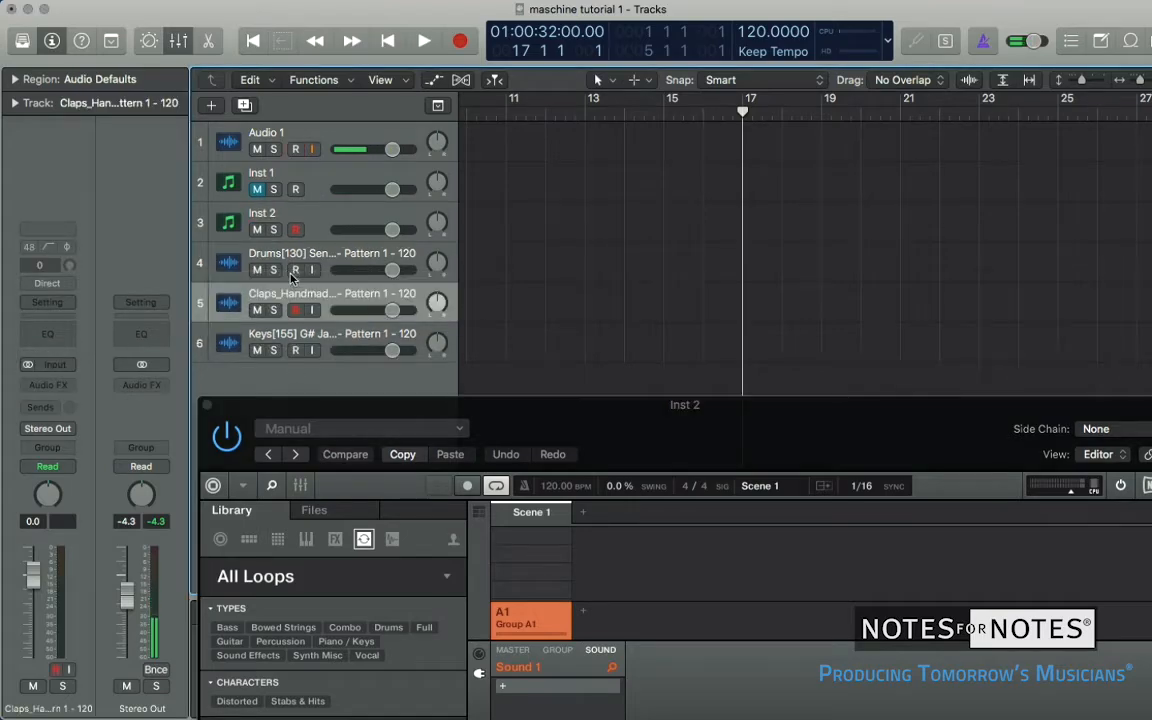
left_click(315, 340)
key("super+BackSpace")
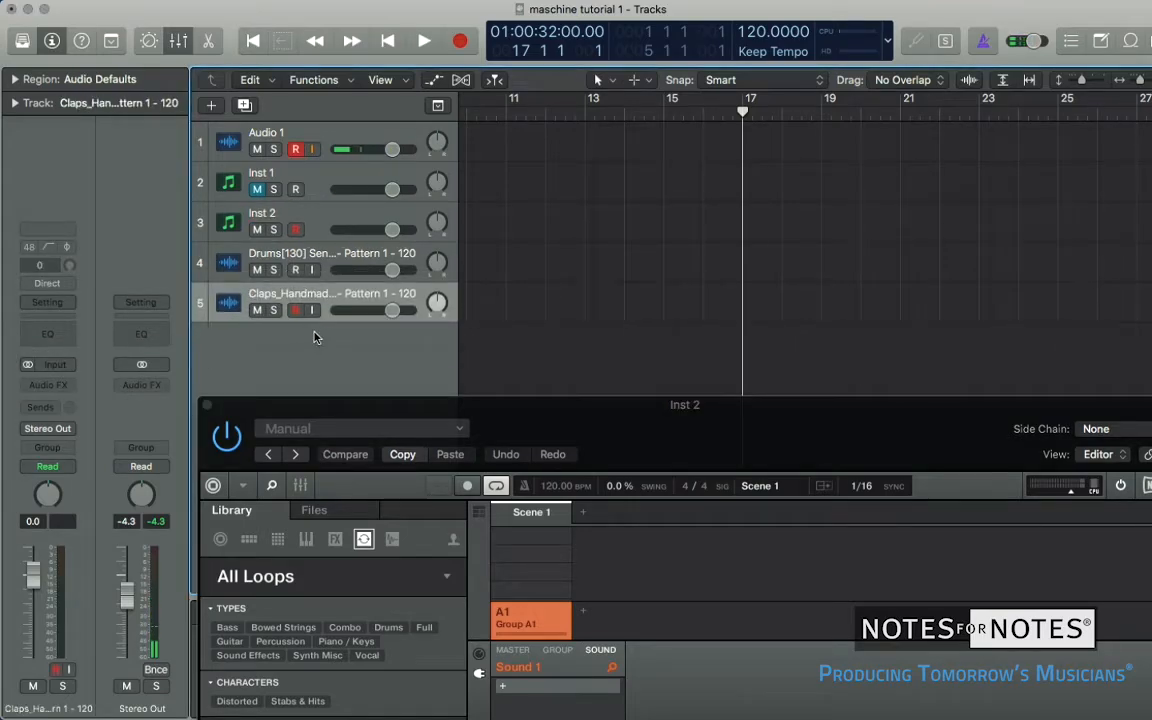
key("super+BackSpace")
key("super+BackSpace")
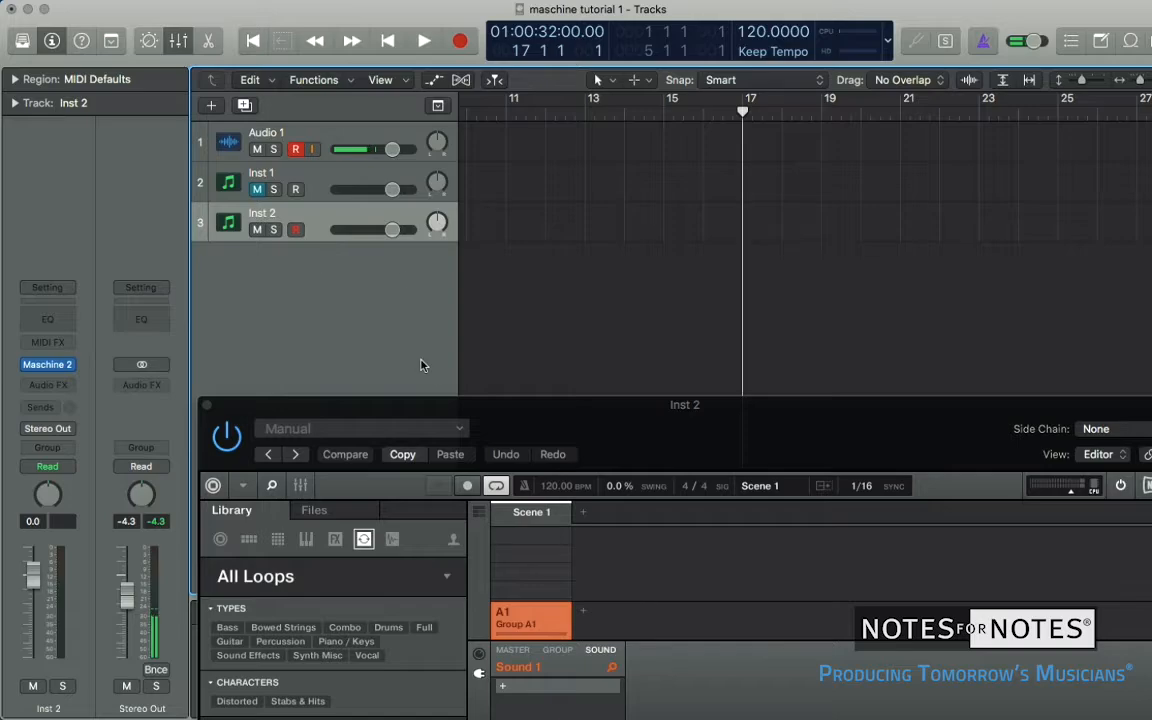
Bring the Inst 2 Maschine window back into full view and set its sync value to 1 Bar.
left_click_drag(507, 419, 395, 16)
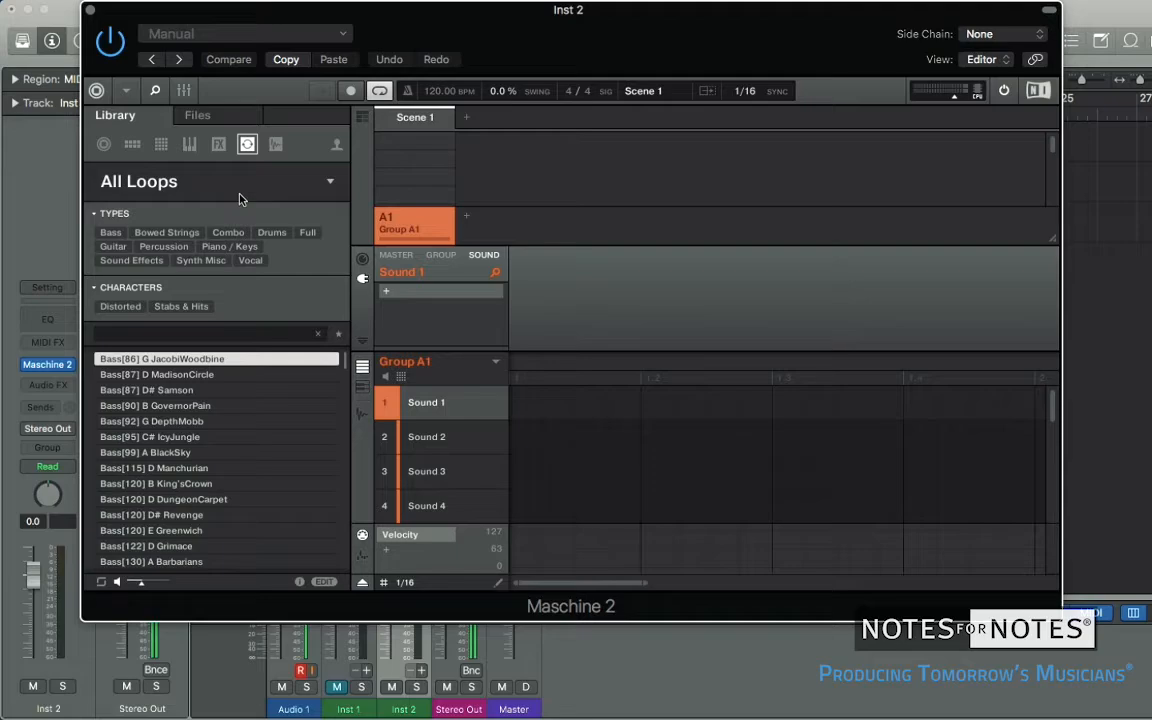
left_click(745, 91)
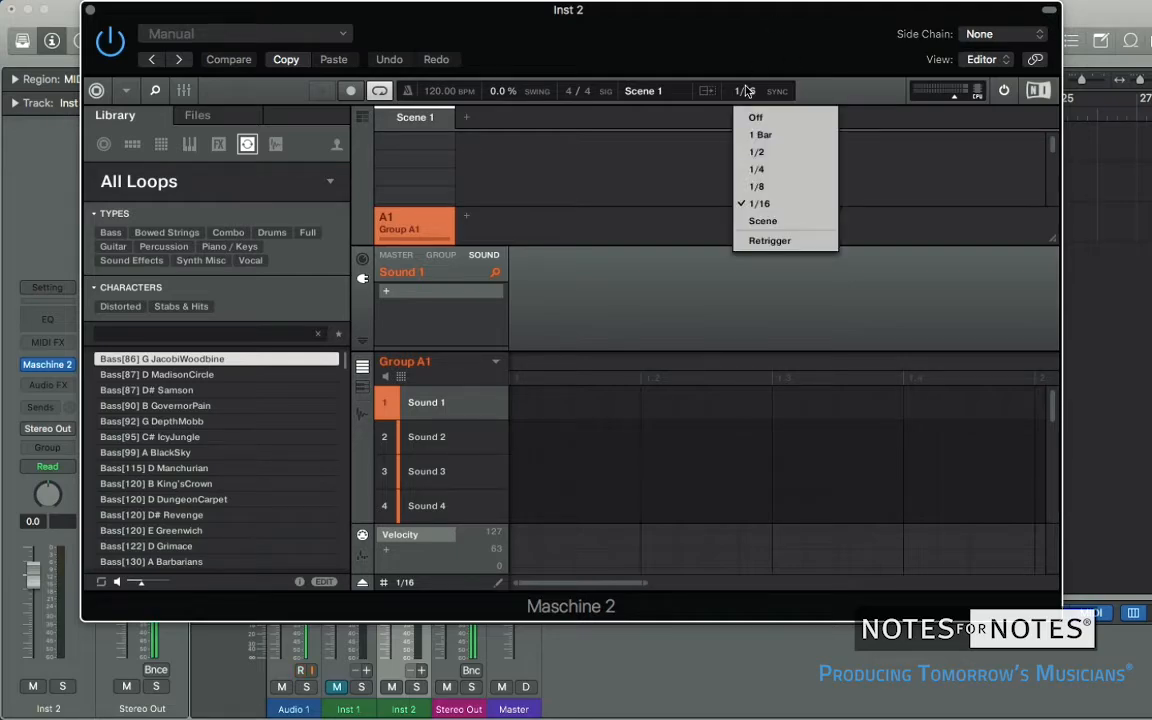
left_click(757, 134)
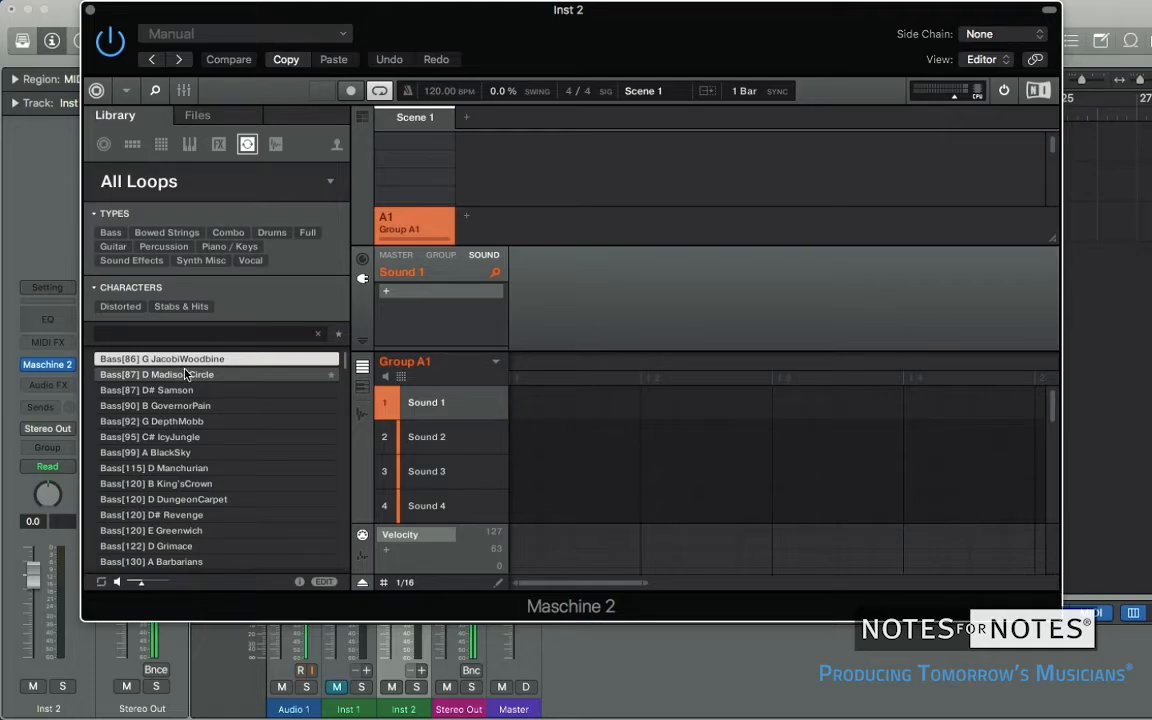
Browse the All Loops library and filter it to the Piano / Keys type.
scroll(185, 374, "down", 15)
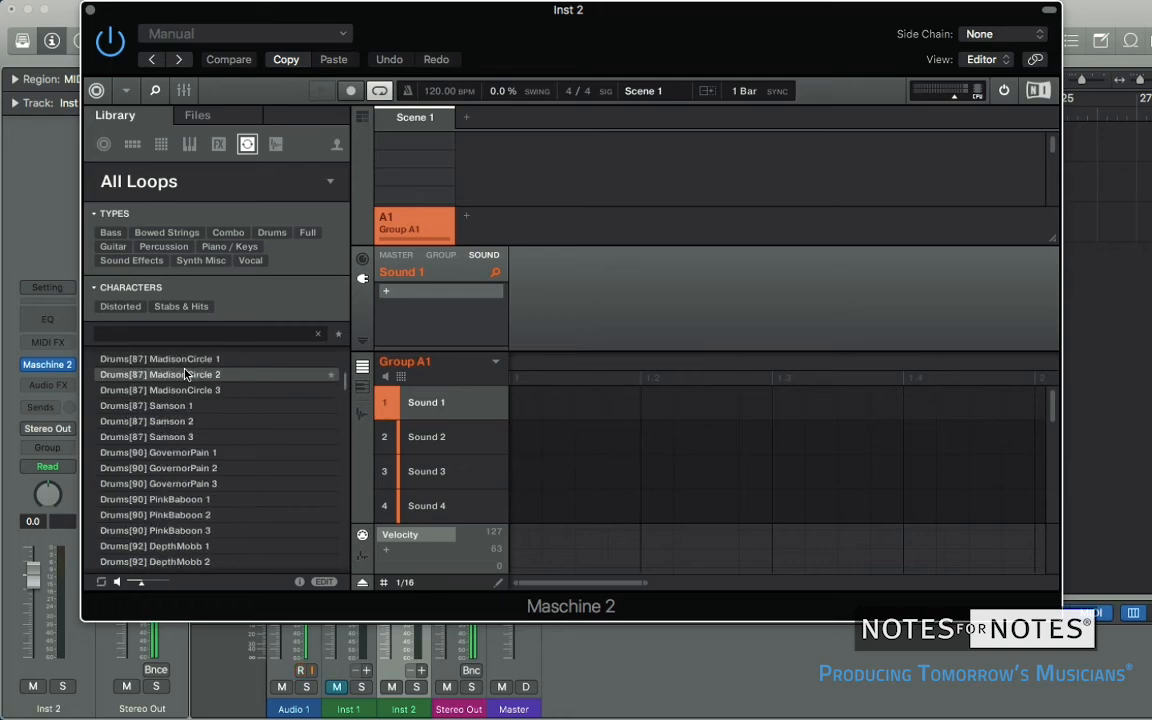
scroll(185, 374, "down", 7)
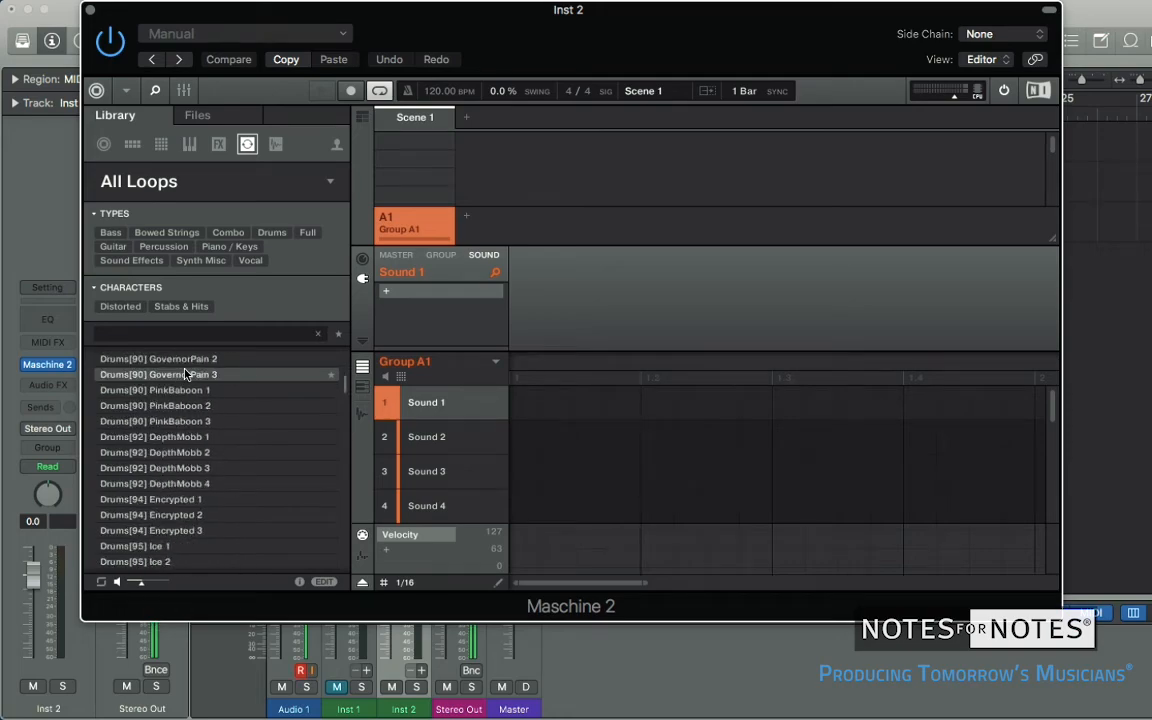
scroll(185, 374, "down", 5)
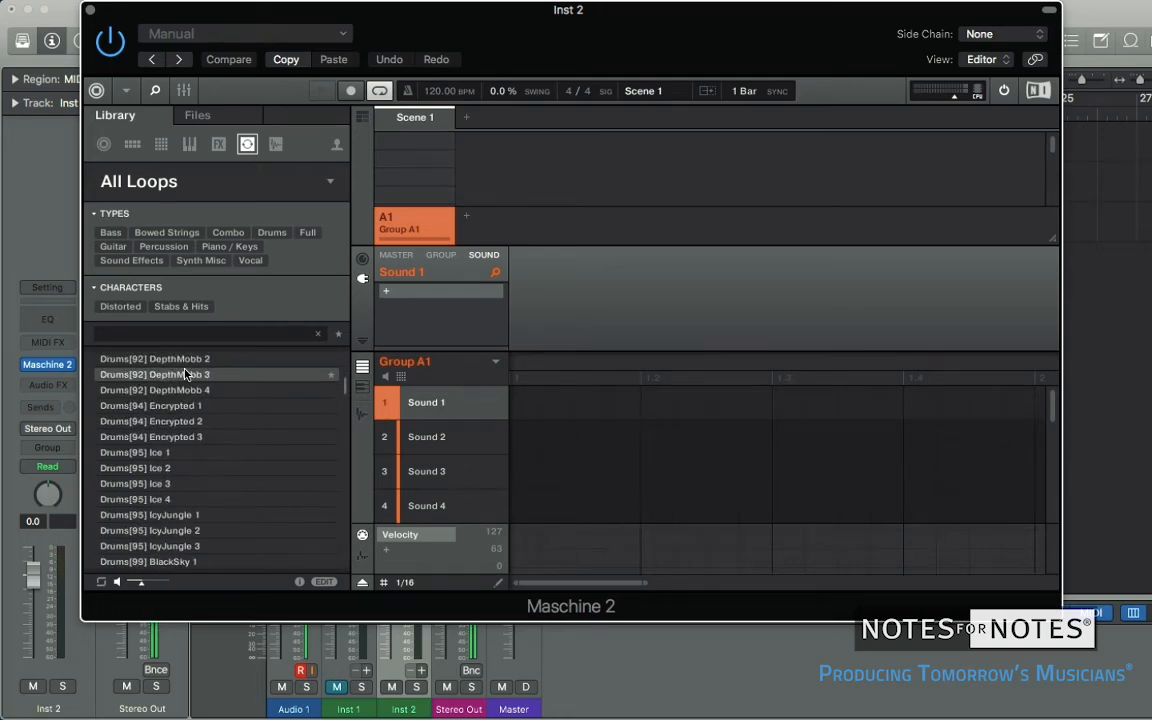
left_click(228, 248)
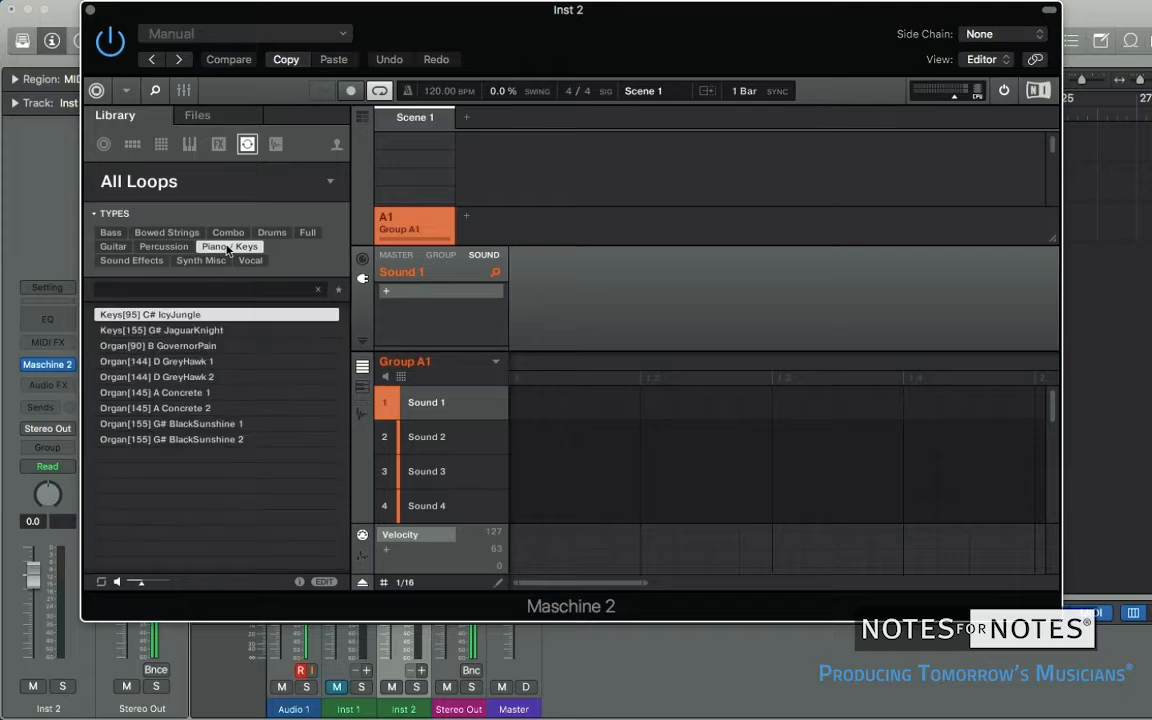
Audition several organ and keys loops, raise the preview volume slightly, and select Keys[95] C# IcyJungle.
left_click(212, 347)
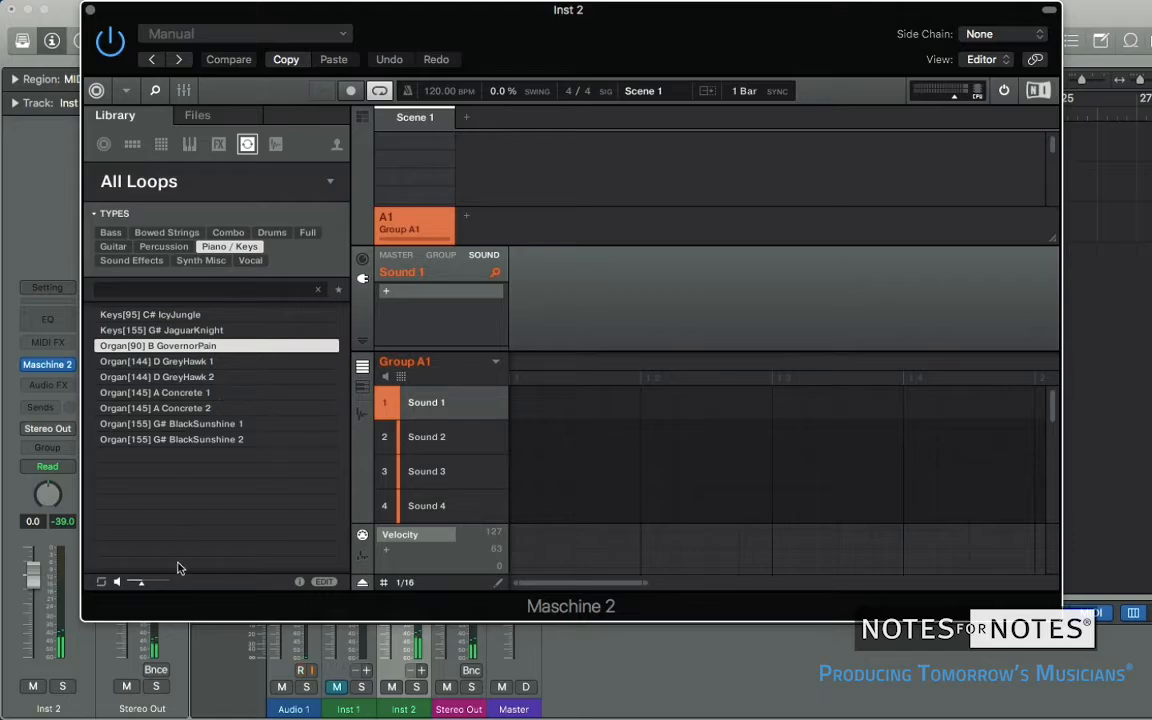
left_click_drag(141, 584, 150, 585)
left_click(185, 425)
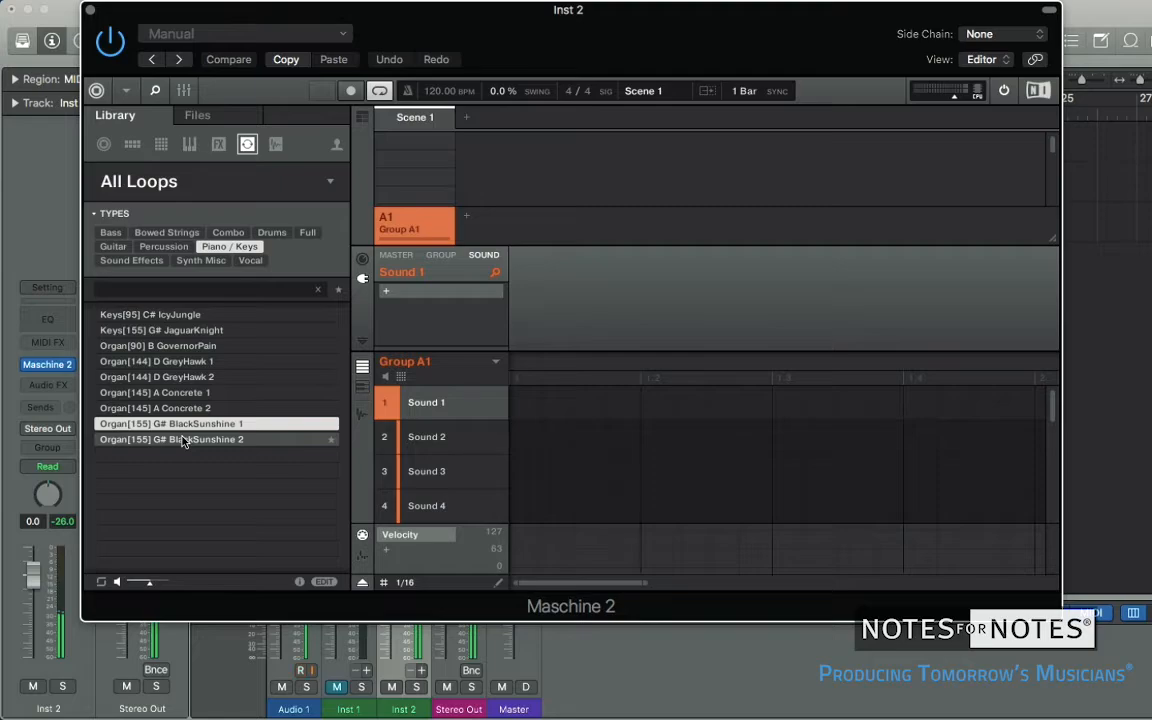
left_click(184, 440)
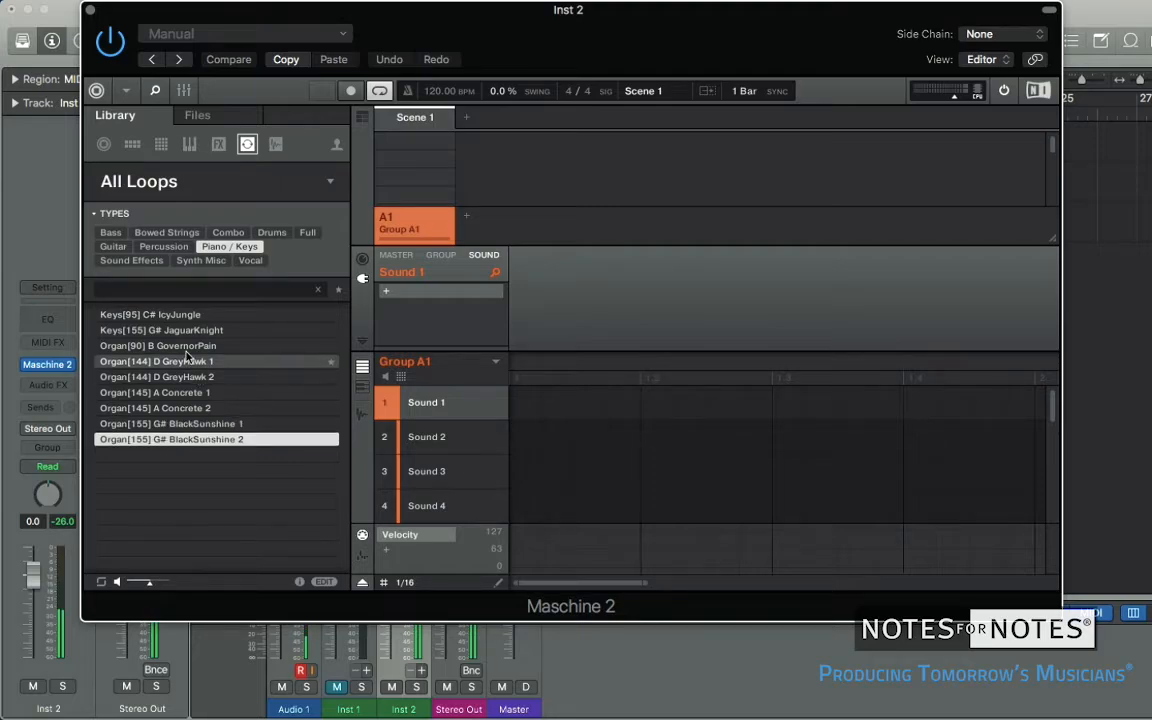
left_click(180, 346)
left_click(178, 332)
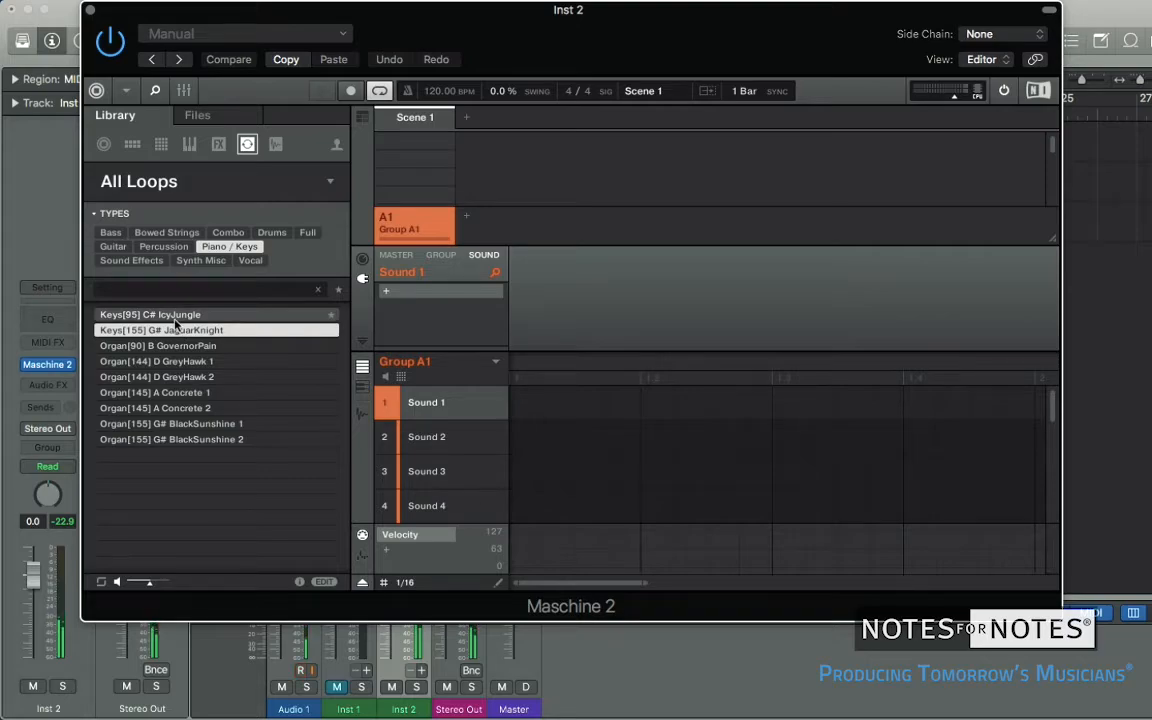
left_click(175, 318)
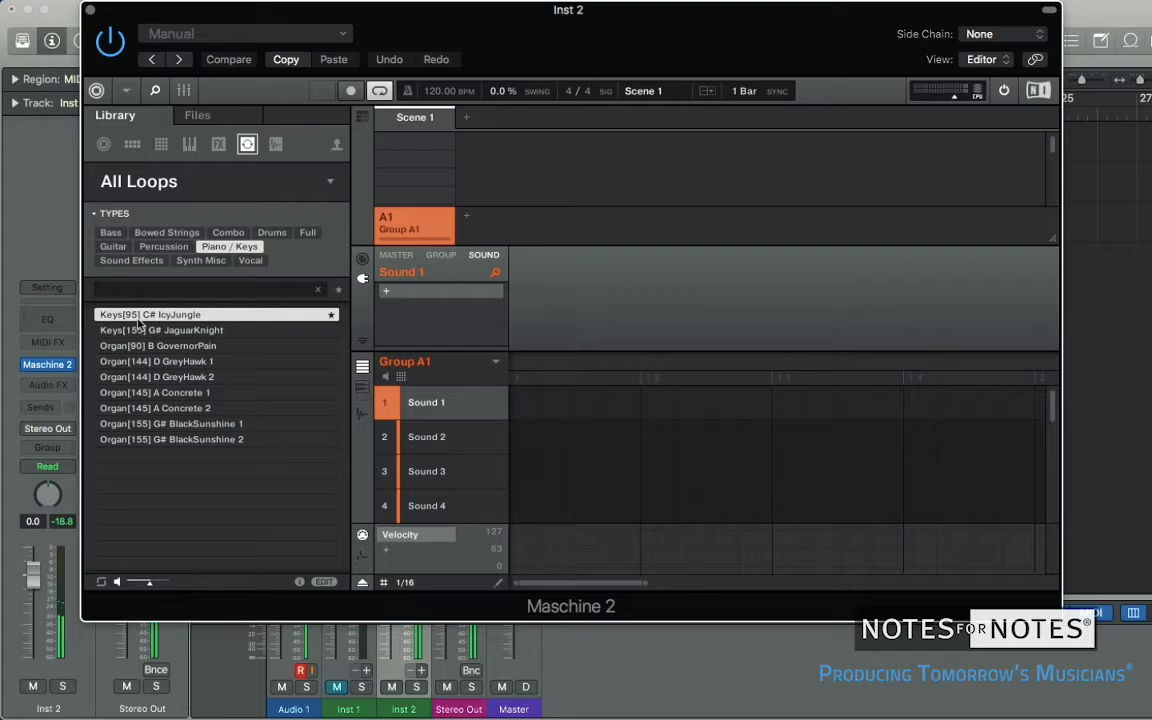
Load the Keys[95] C# IcyJungle loop into the Sound 1 slot and dismiss the low battery notification.
left_click_drag(141, 321, 423, 408)
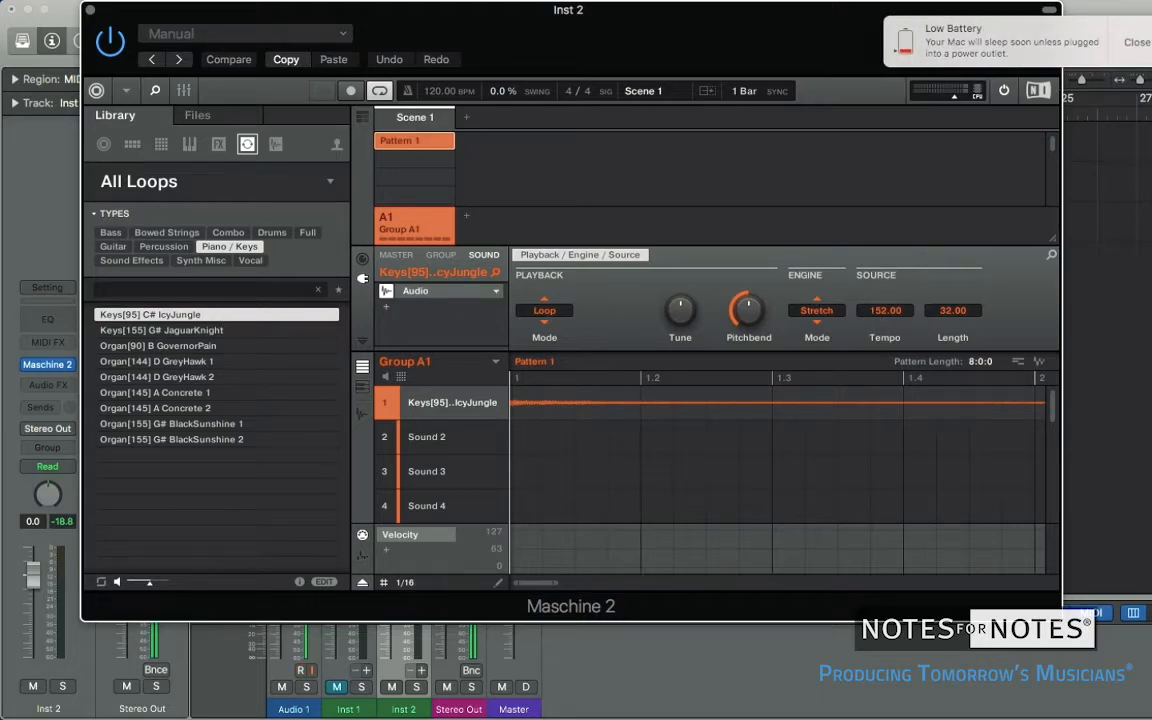
left_click(1137, 43)
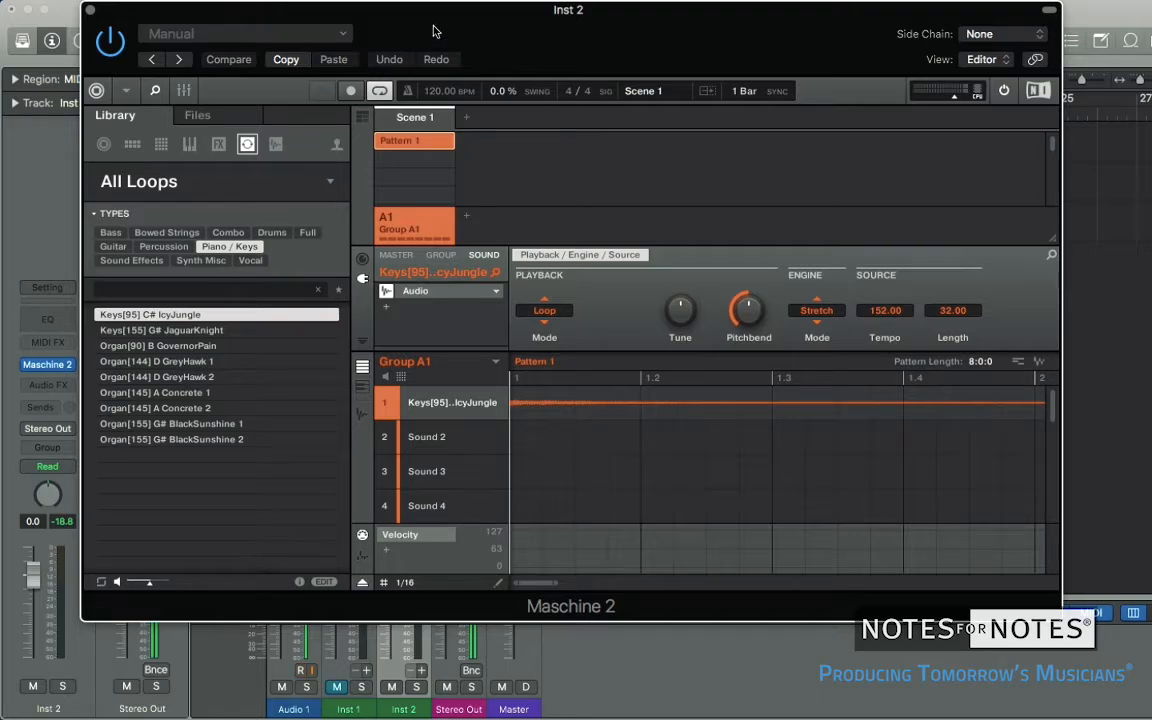
Uncover the project's transport, play back the project to hear the keys loop, and stop playback.
left_click_drag(539, 9, 590, 164)
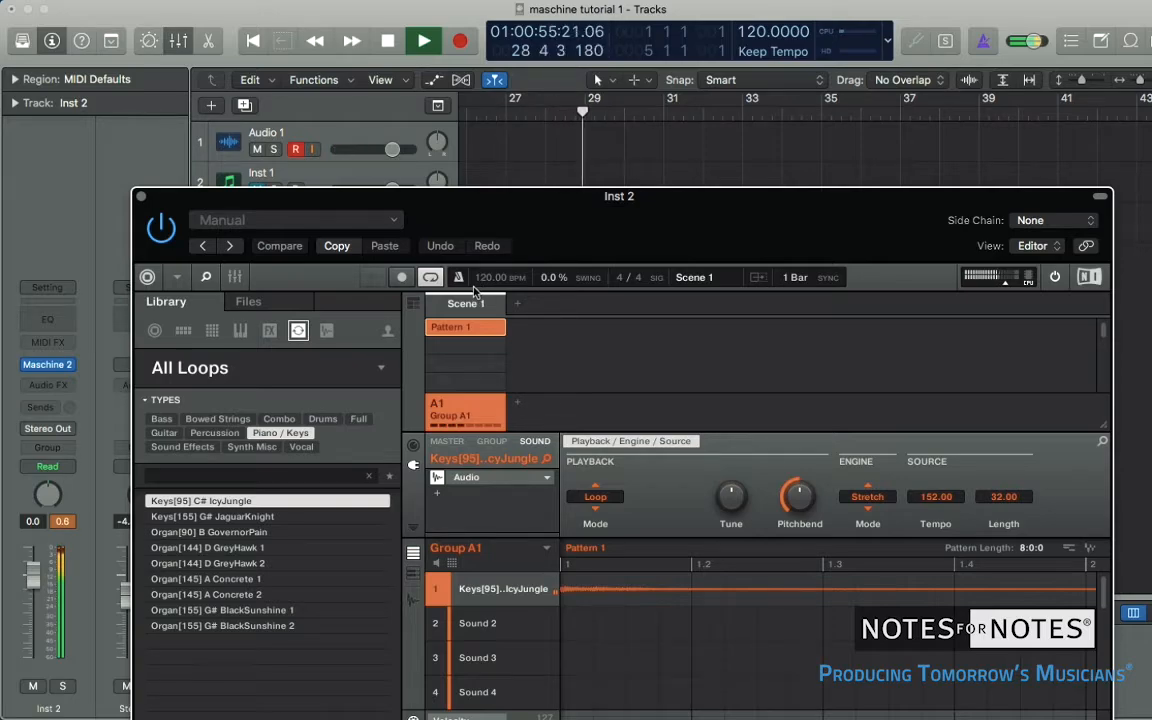
left_click(391, 44)
Move the Maschine window up and open the Macintosh HD folder in its file browser.
left_click_drag(567, 207, 561, 91)
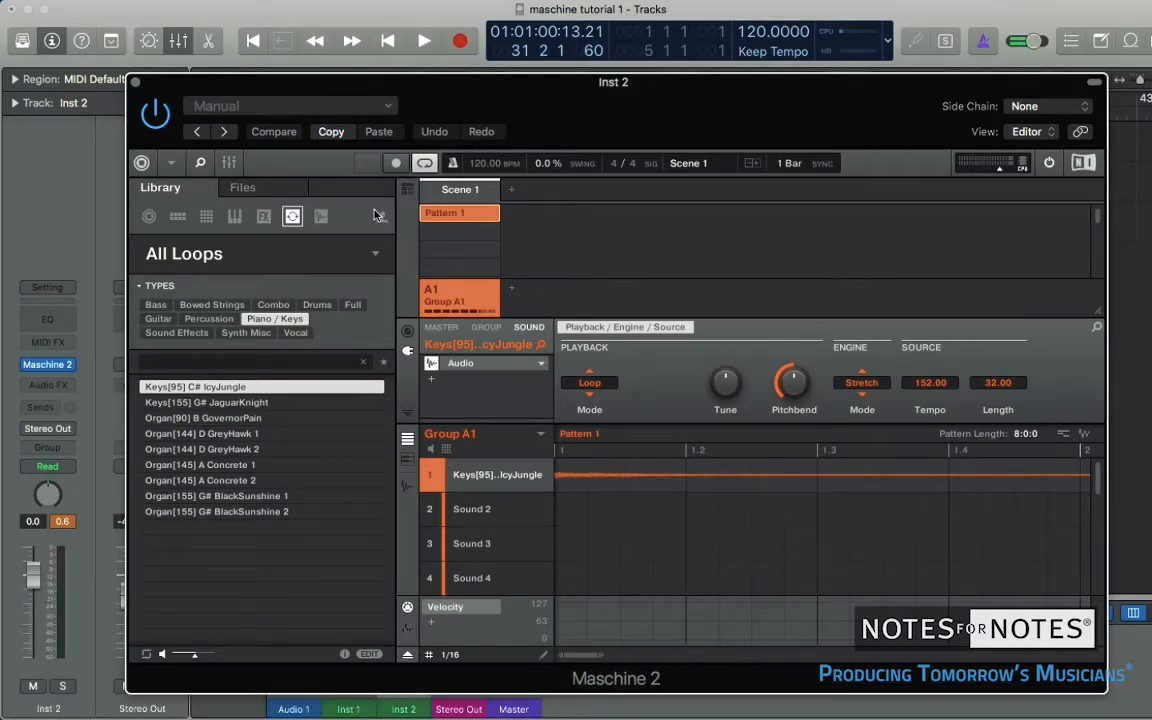
left_click(243, 189)
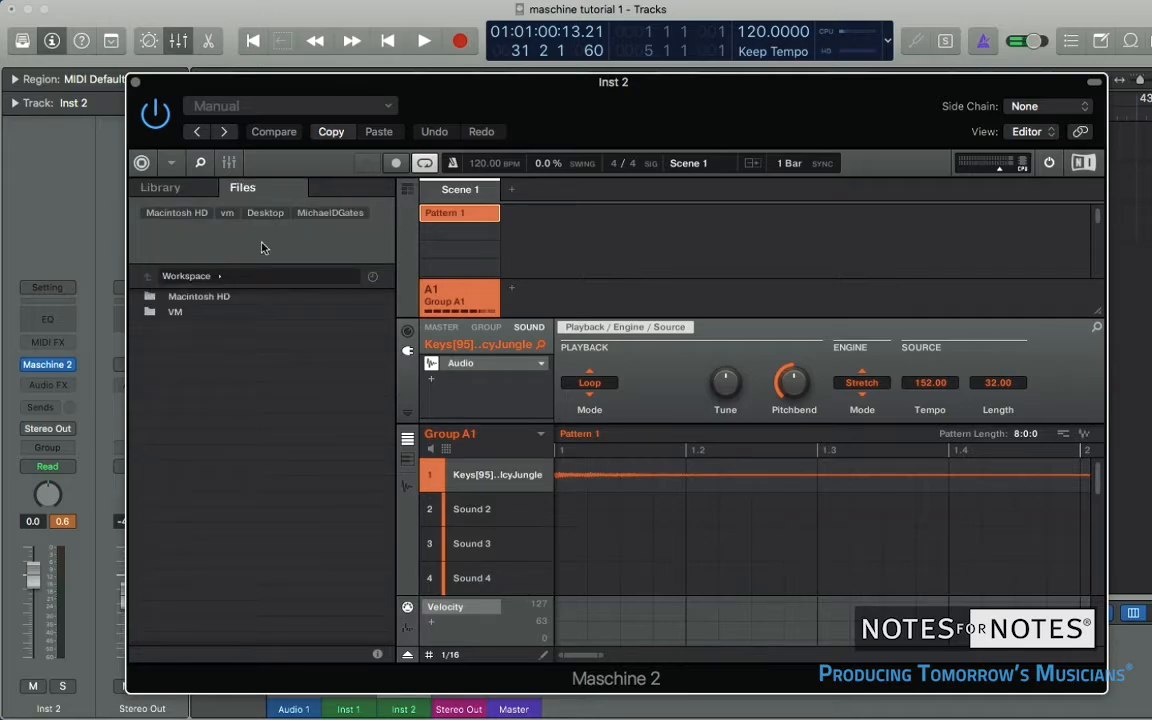
double_click(185, 296)
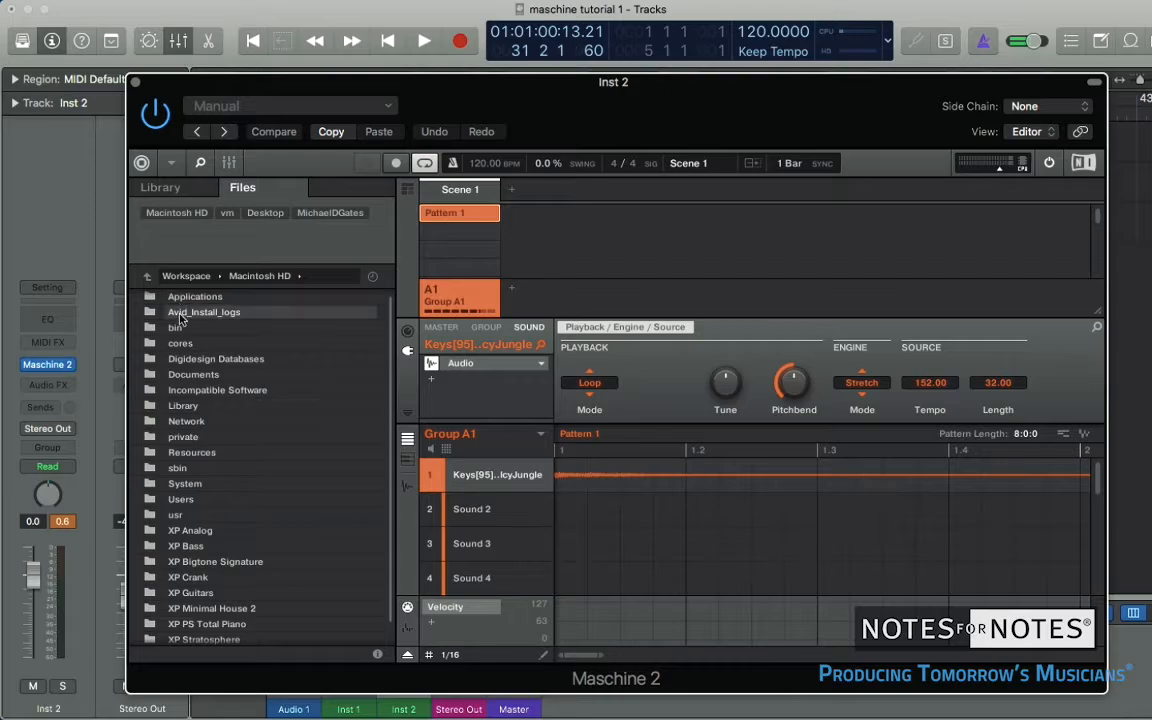
Browse through the user's home folder into Dropbox and open its Sounds.com folder.
scroll(232, 545, "down", 1)
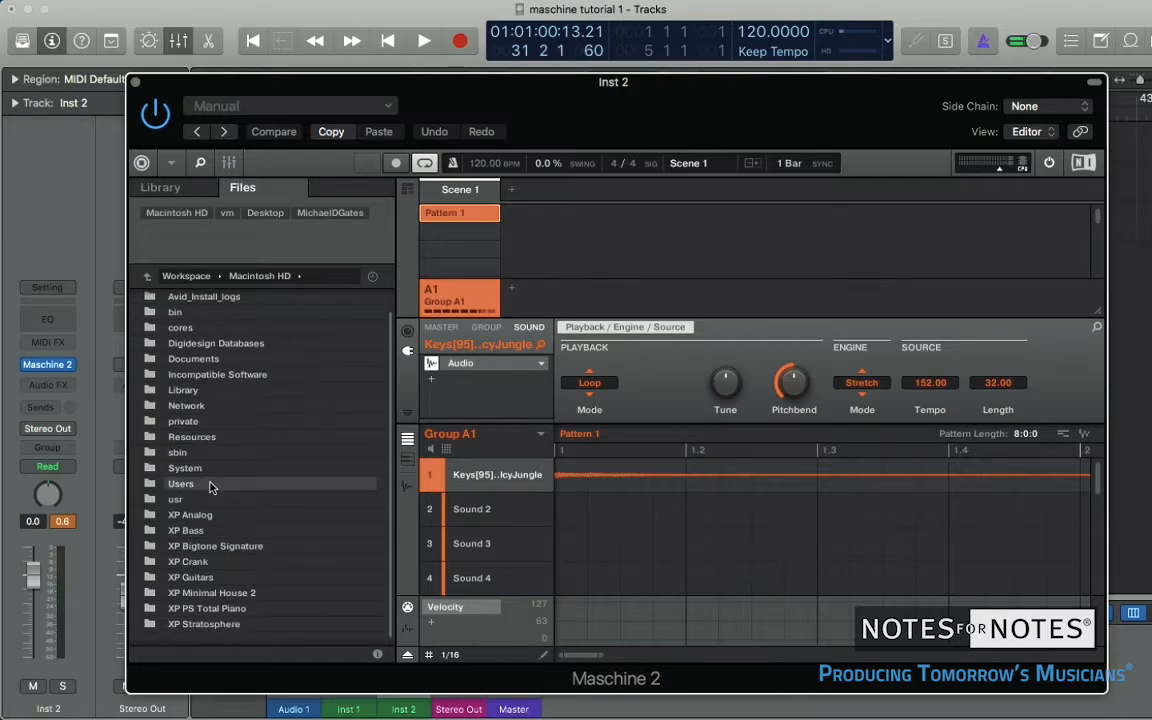
double_click(182, 484)
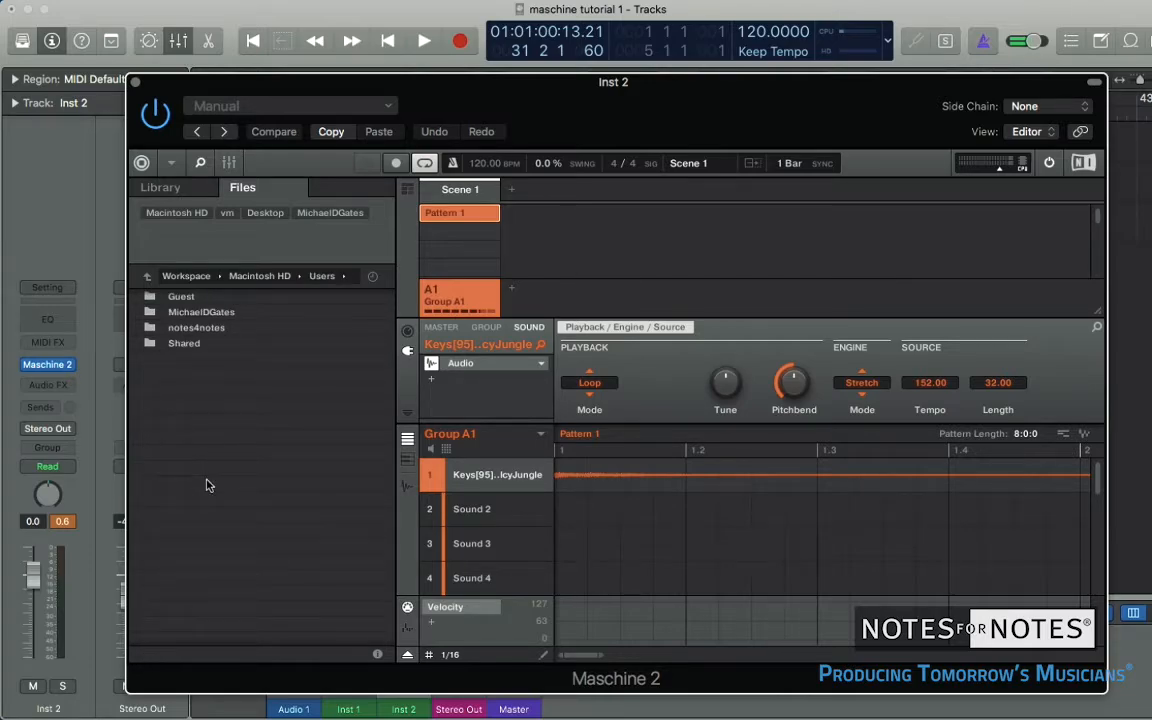
double_click(224, 315)
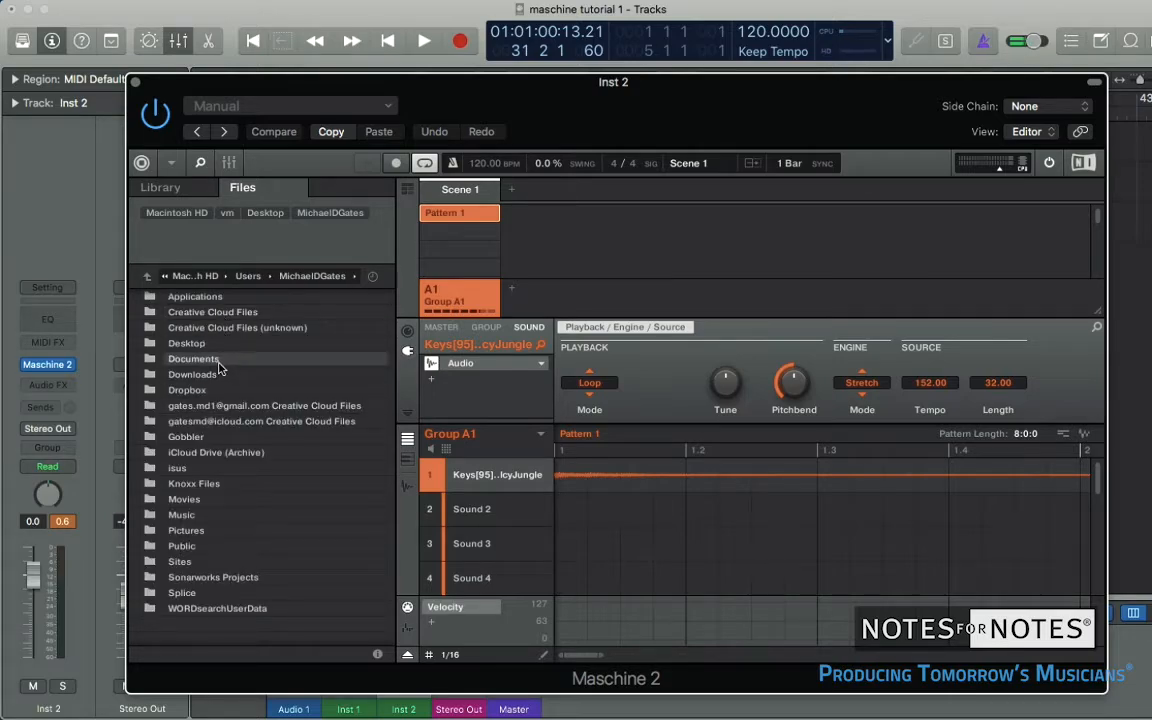
double_click(206, 390)
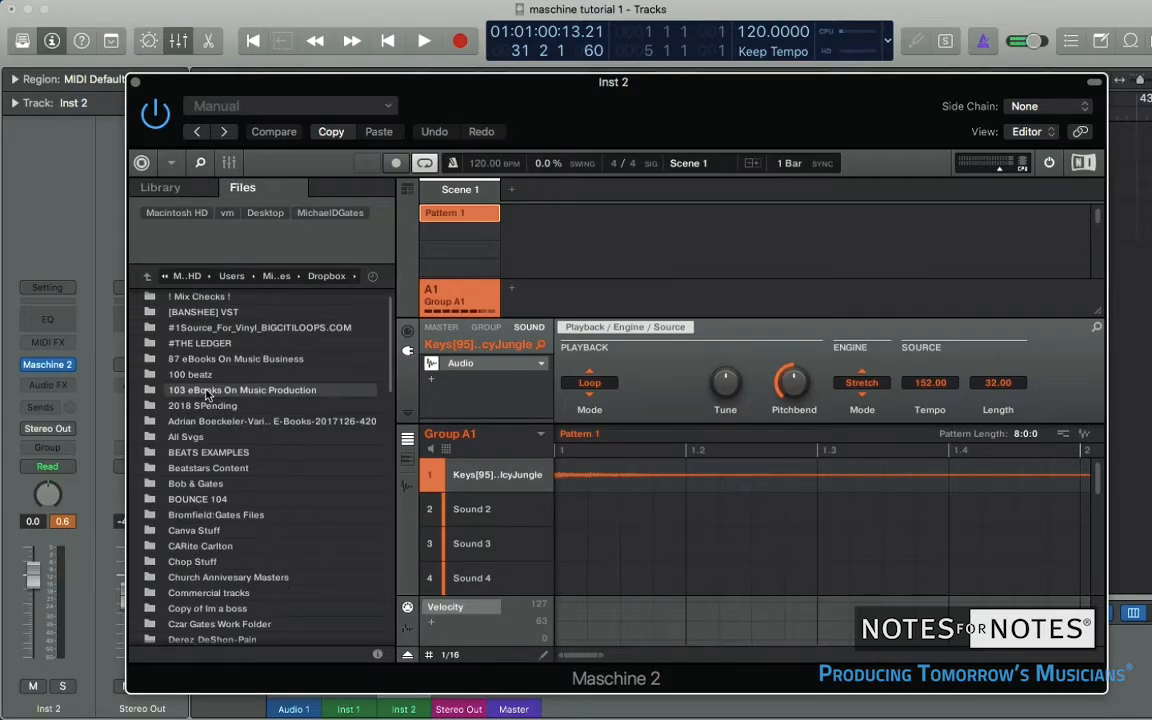
scroll(207, 394, "down", 10)
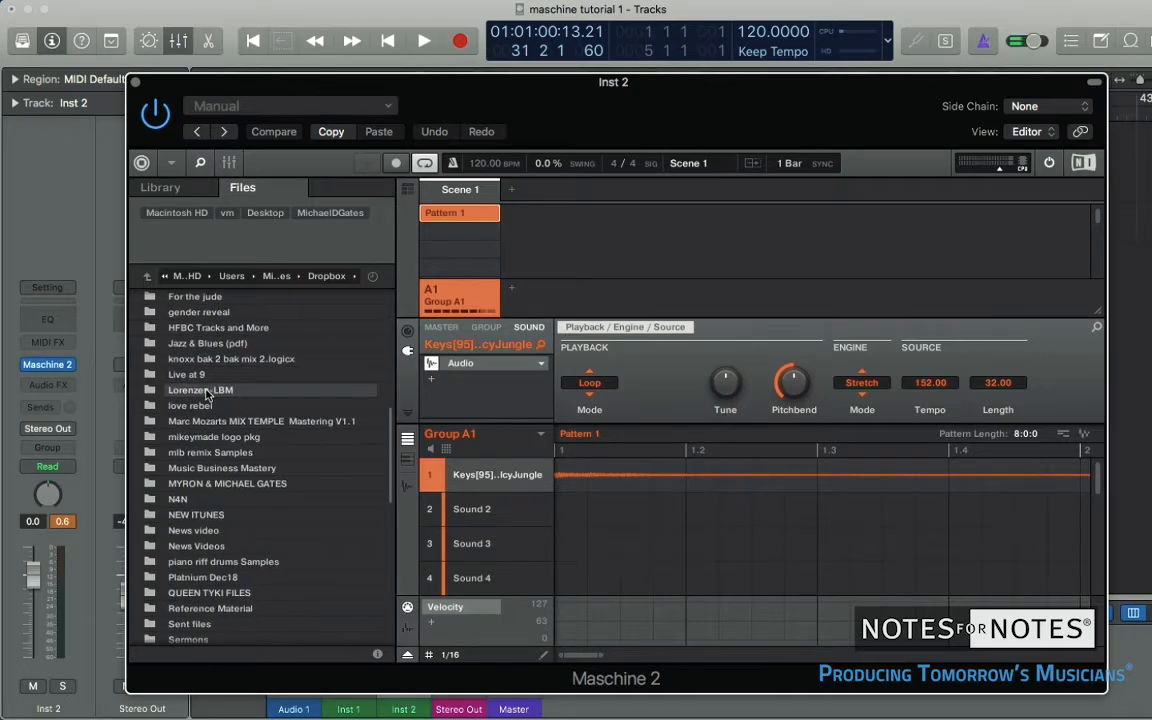
scroll(206, 395, "down", 6)
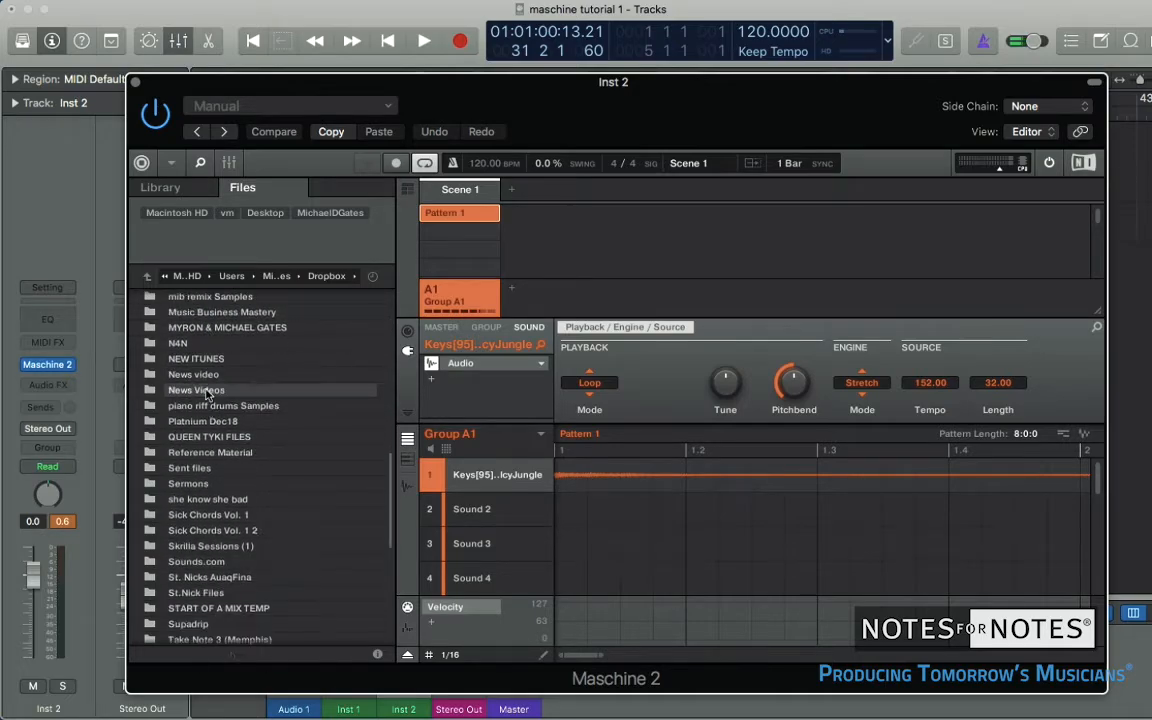
scroll(207, 395, "down", 2)
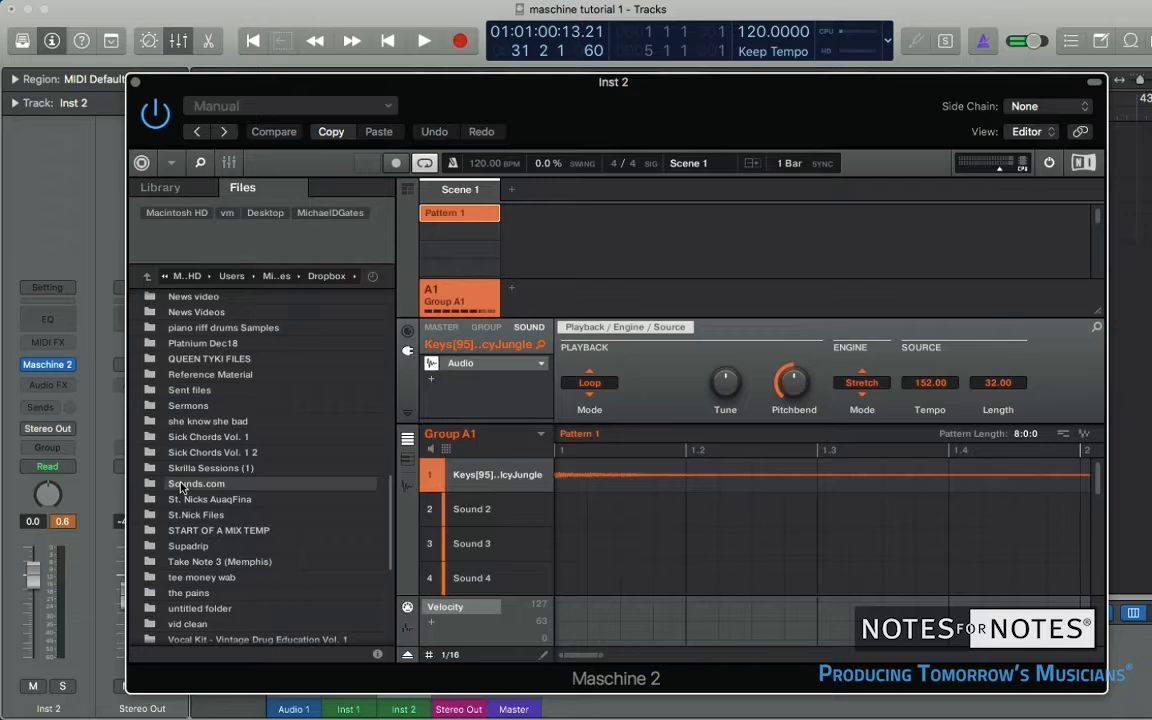
double_click(183, 486)
Open the Drum Loops folder inside N4N Future Vintage's Drums folder.
scroll(182, 487, "up", 1)
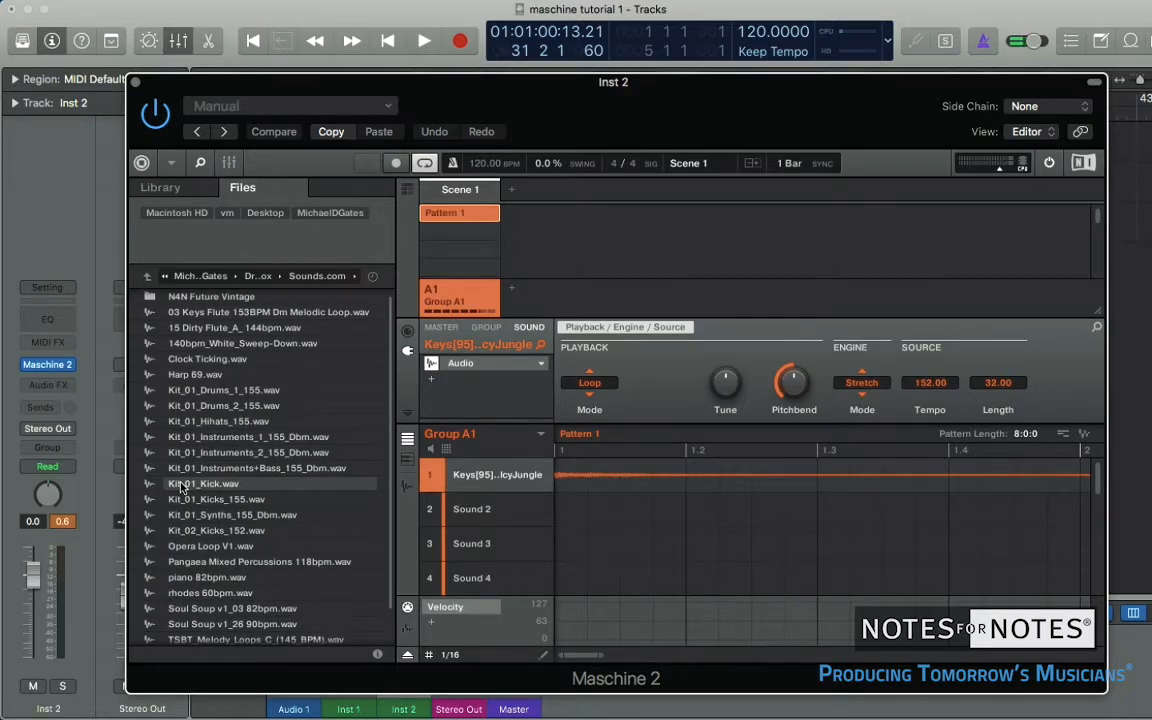
double_click(221, 298)
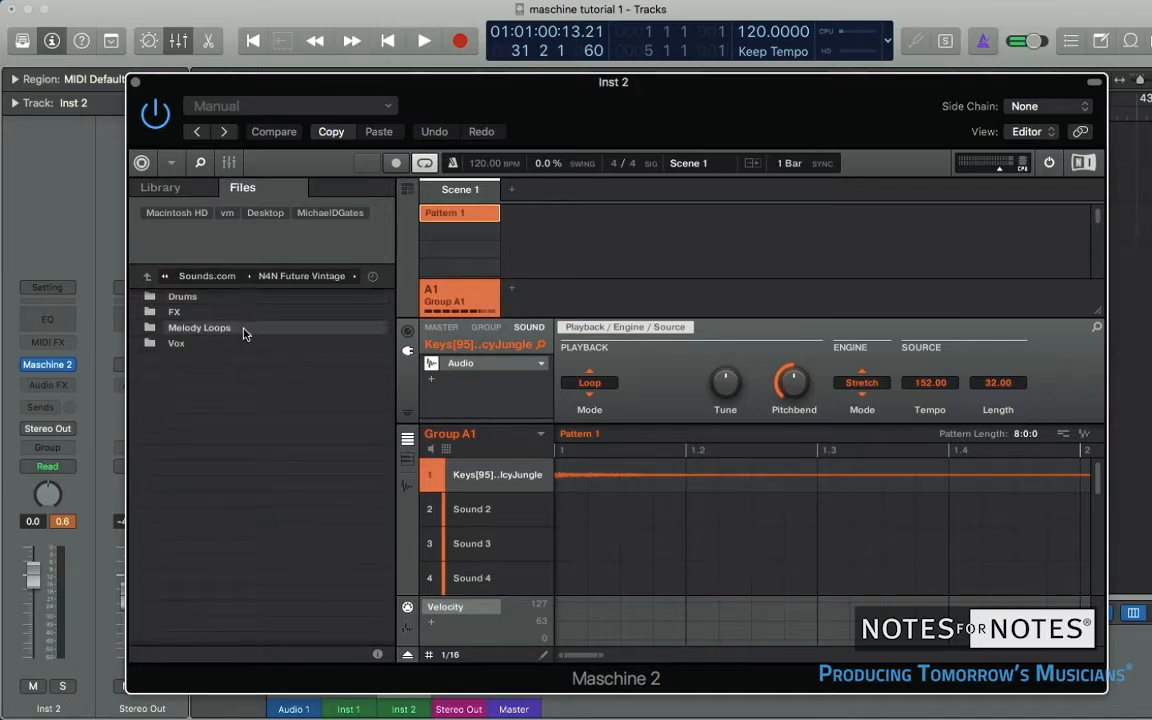
double_click(224, 298)
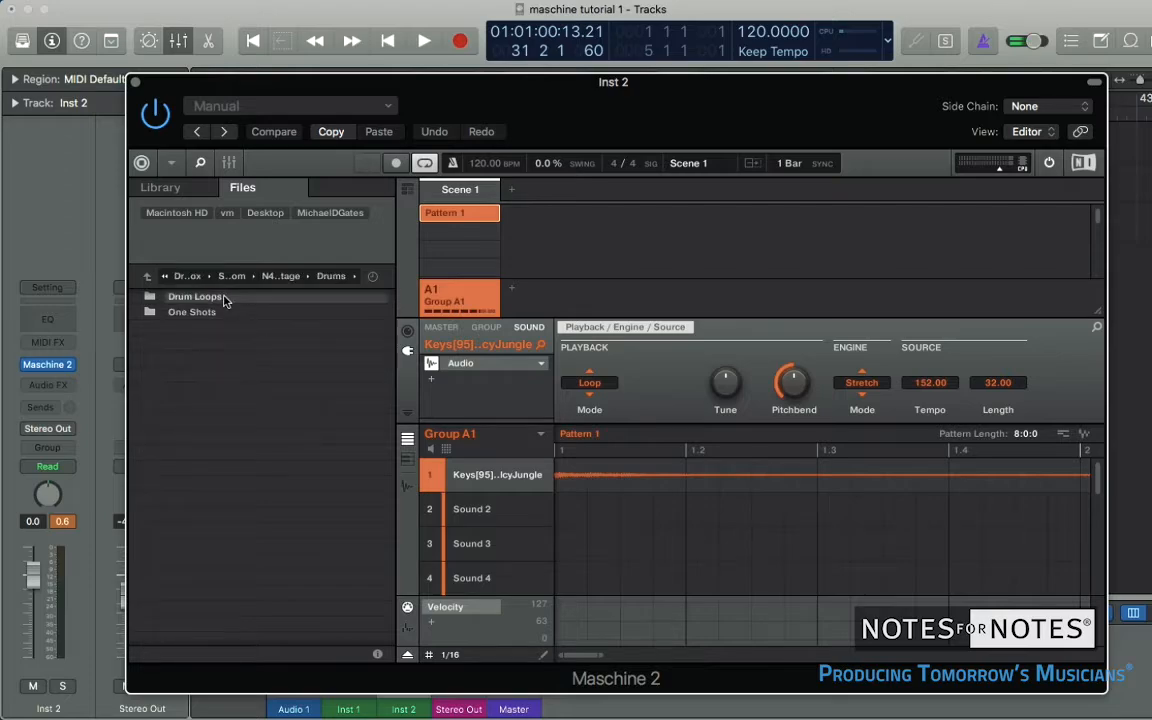
double_click(210, 299)
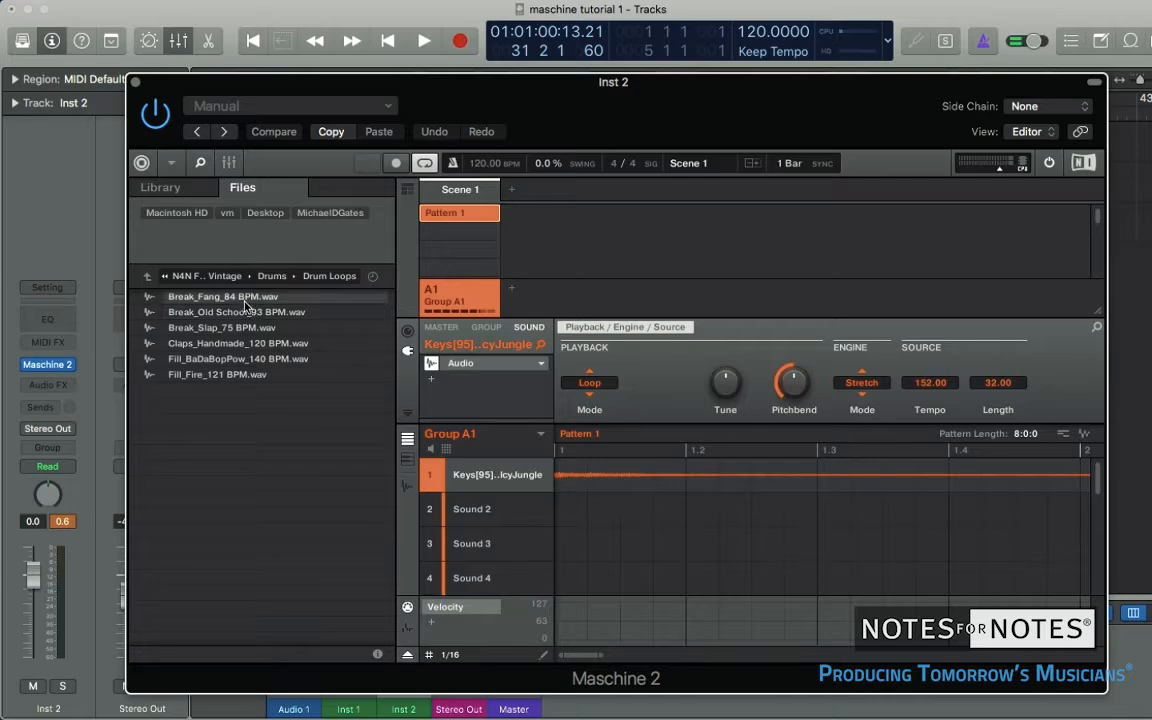
Audition the Break_Fang_84 BPM, Break_Old School_93 BPM and Break_Slap_75 BPM drum loops.
left_click(241, 300)
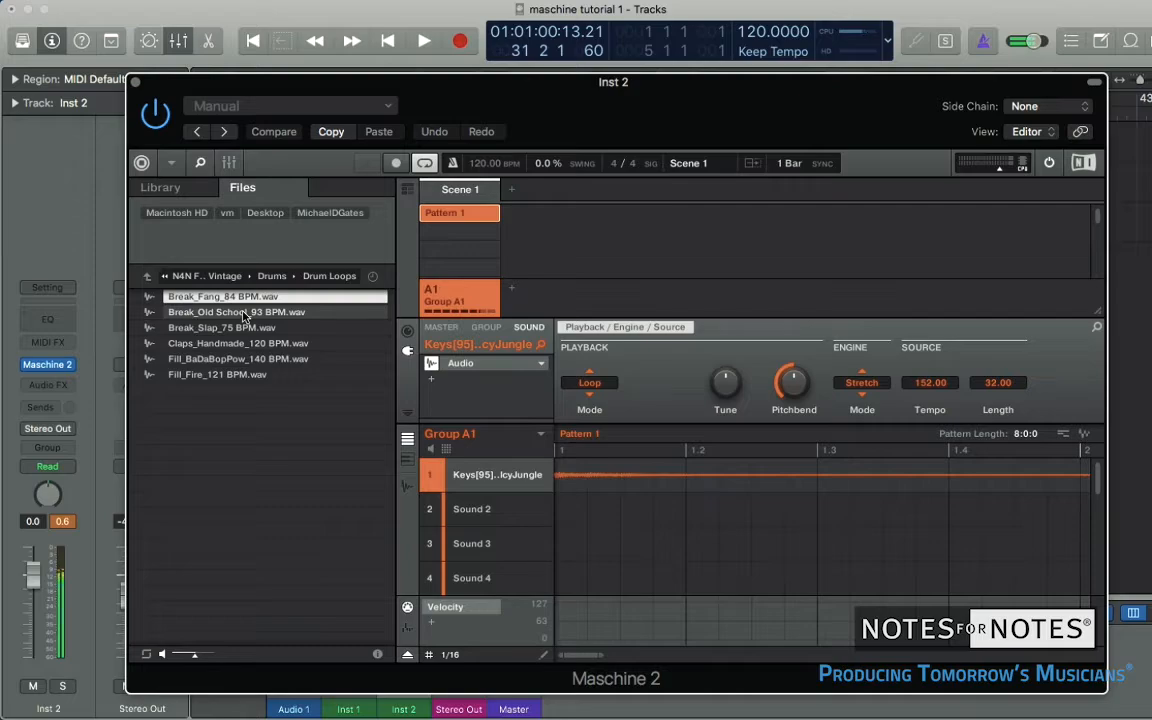
left_click(243, 314)
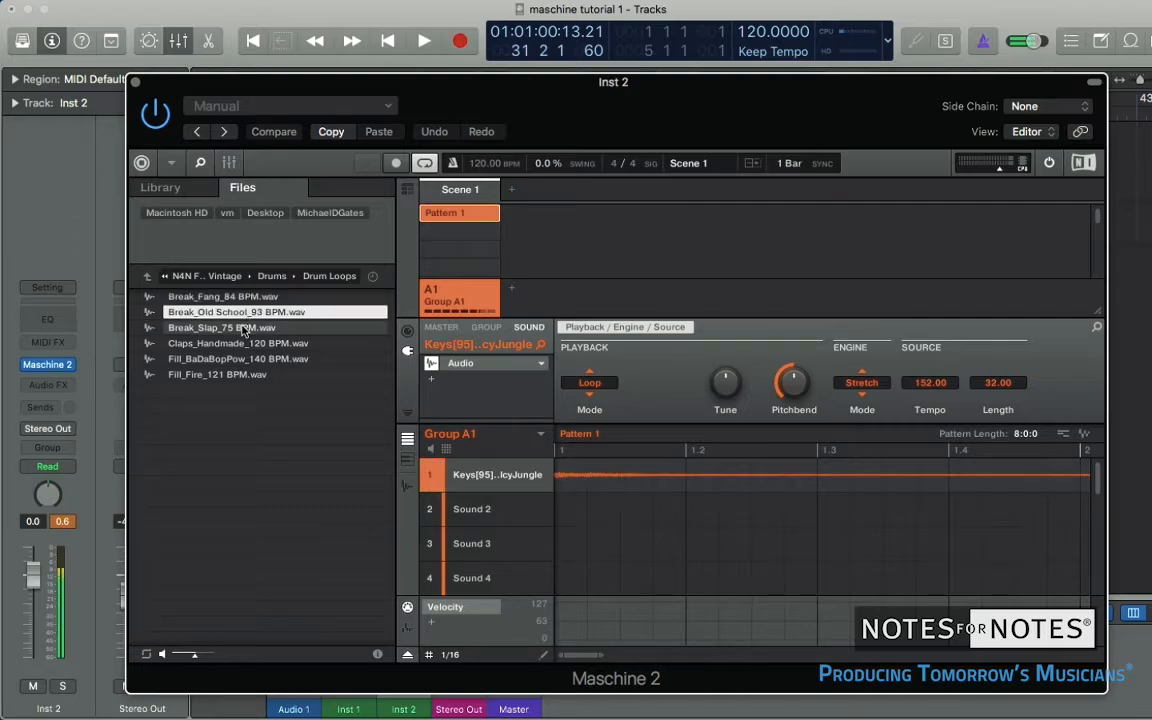
left_click(243, 329)
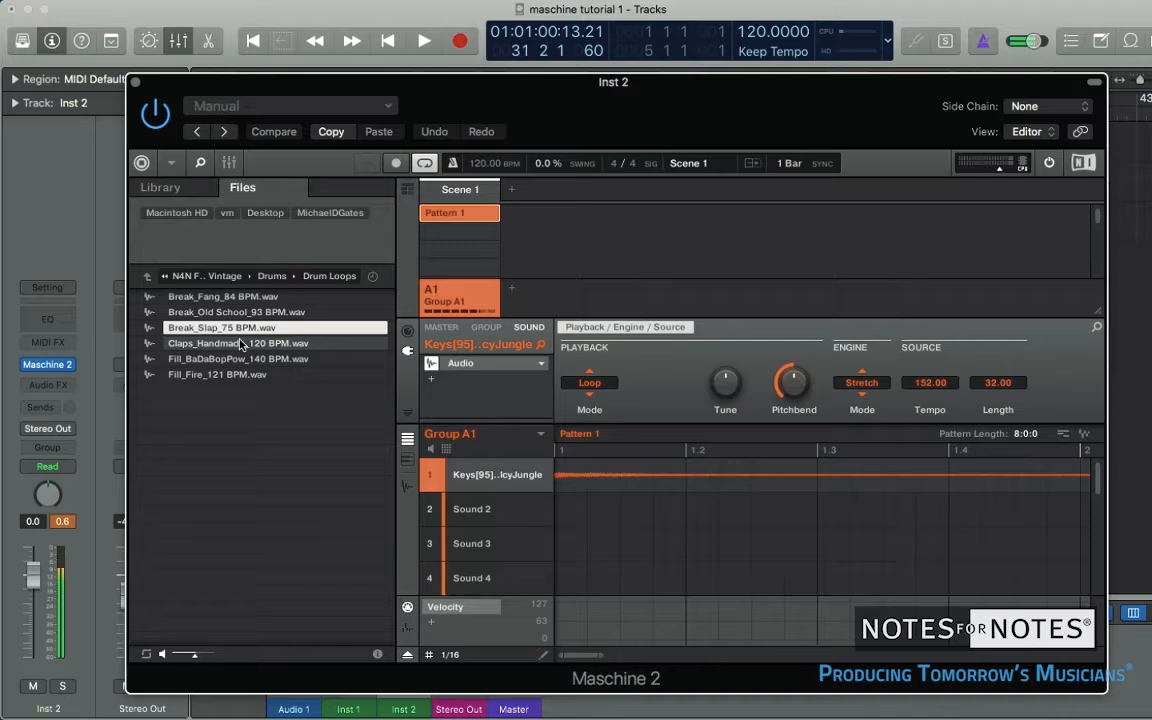
Audition Claps_Handmade_120 BPM.wav, load it into the Sound 2 slot and place a note at the start of its pattern row.
left_click(241, 344)
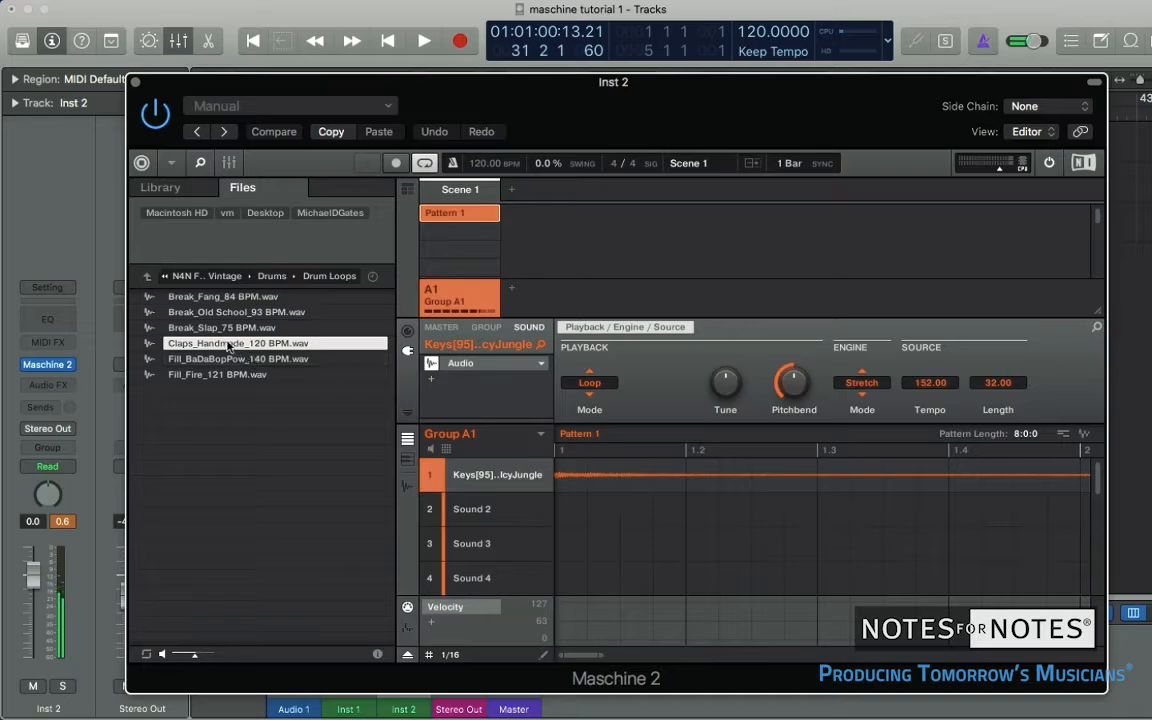
left_click_drag(228, 345, 440, 512)
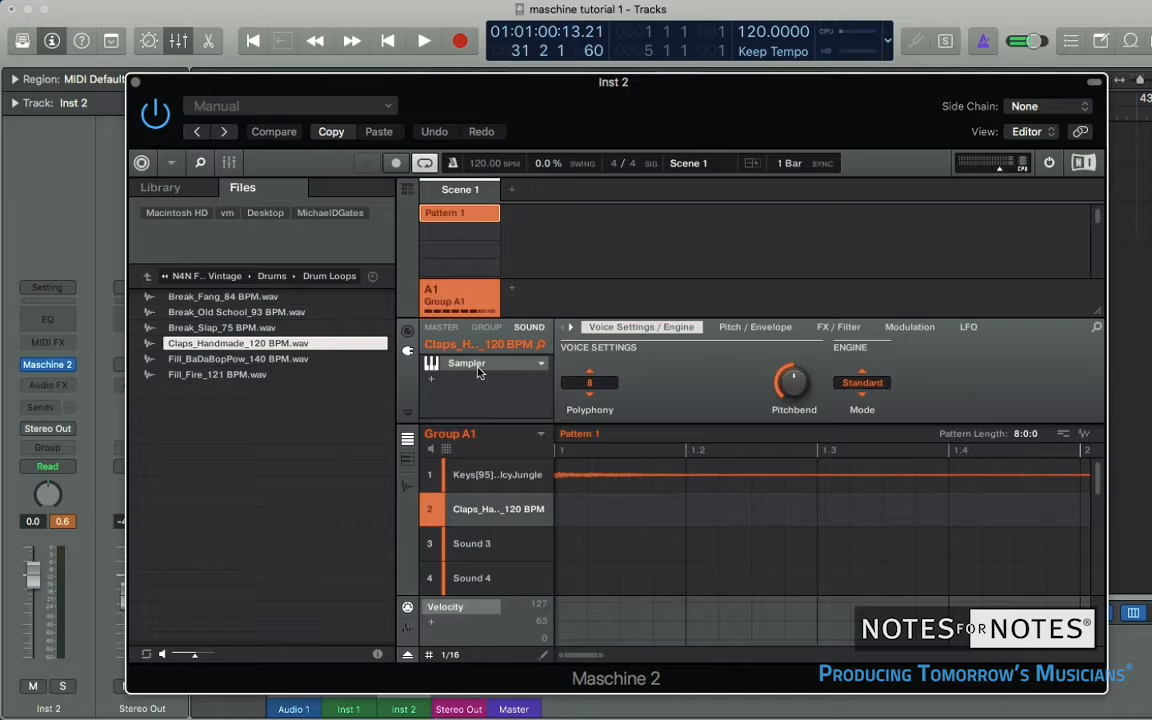
left_click(572, 512)
Play back the project to hear the claps sound with the keys loop, and stop playback.
left_click(386, 43)
key("space")
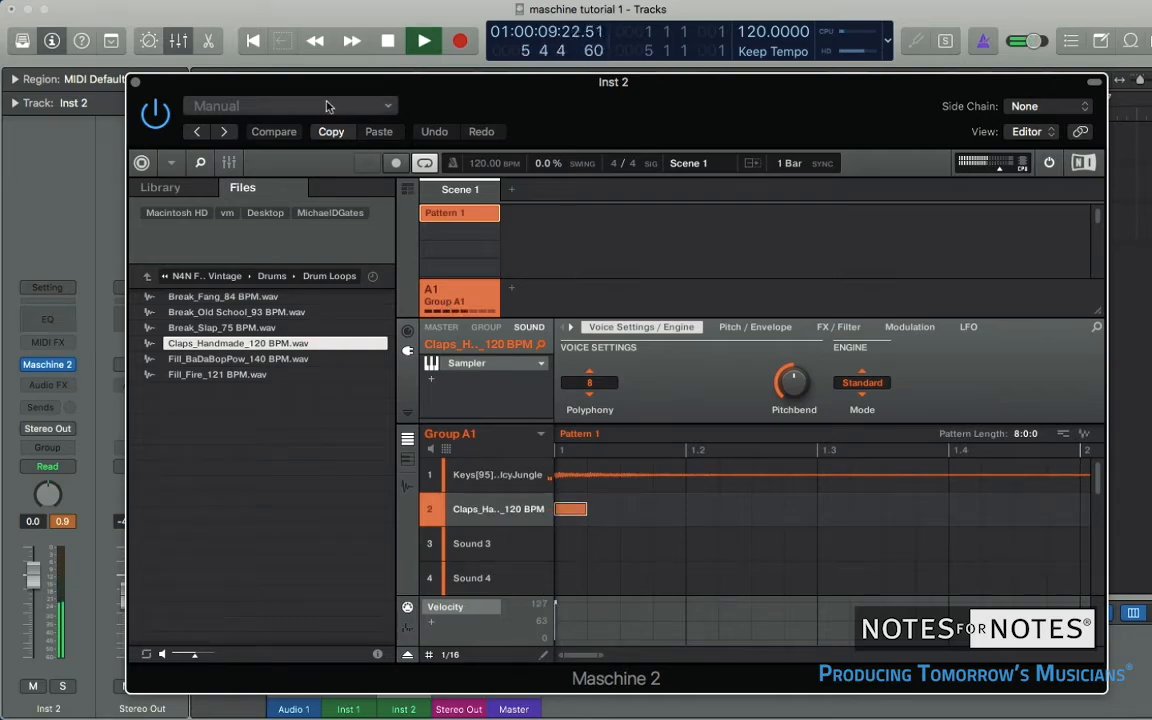
left_click(387, 41)
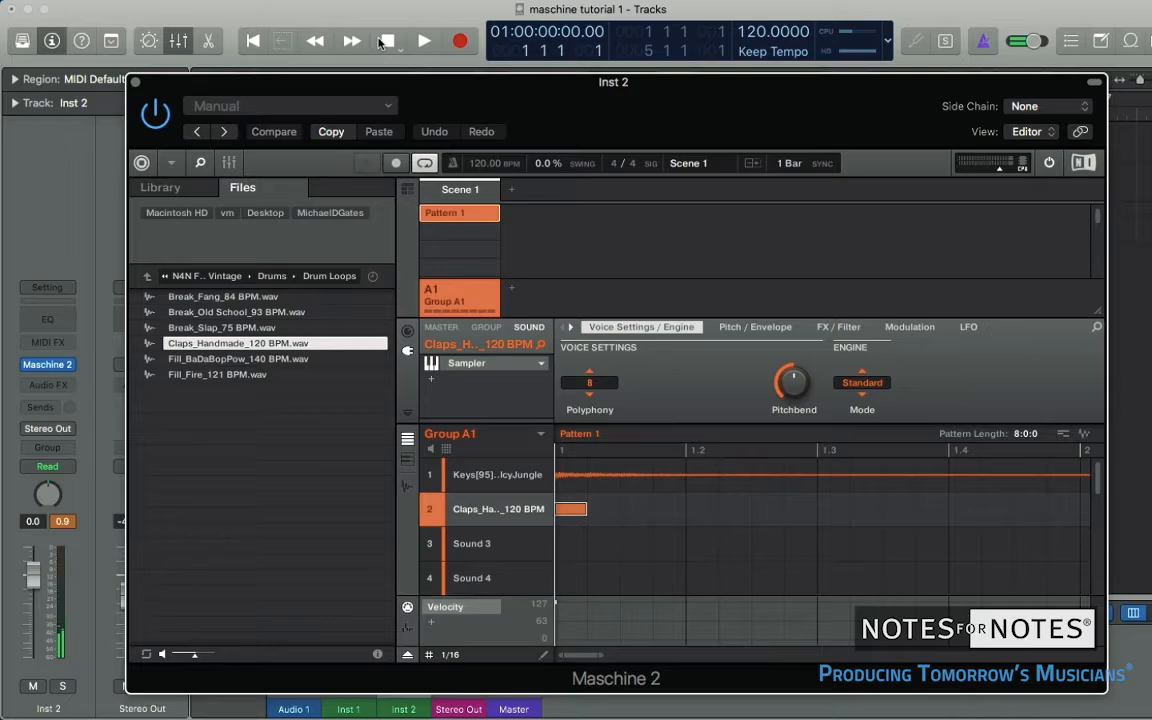
Change the claps sound's plug-in from Sampler to the internal Audio module.
left_click(541, 366)
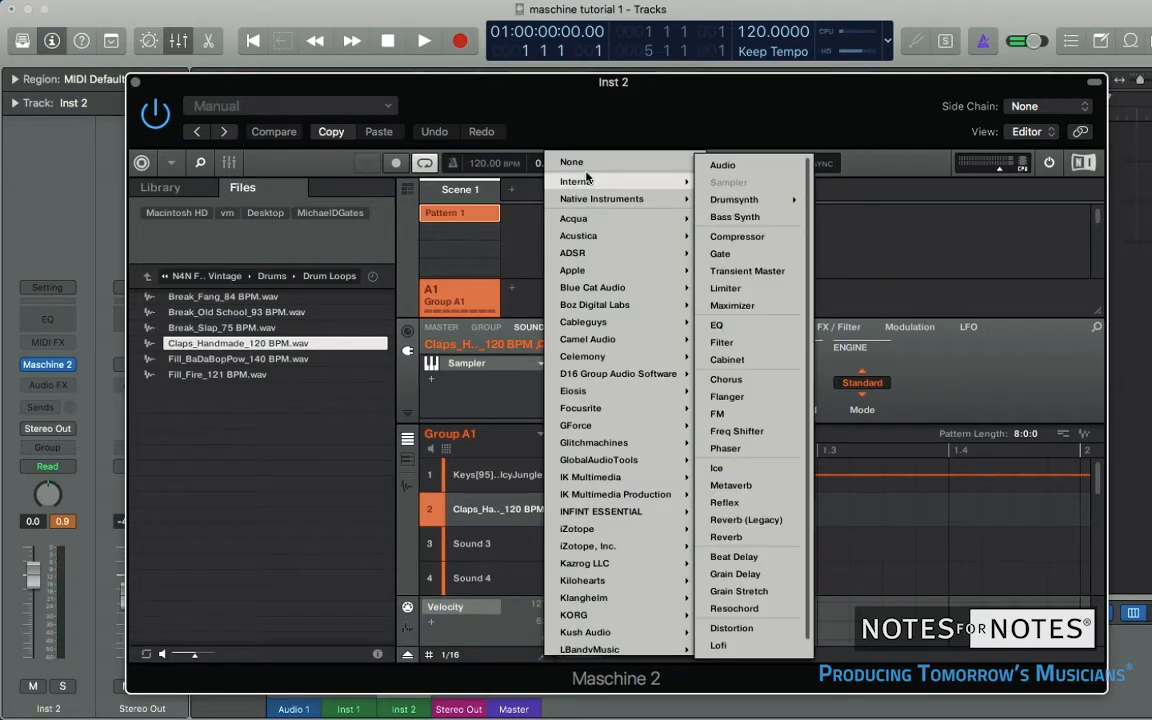
mouse_move(620, 181)
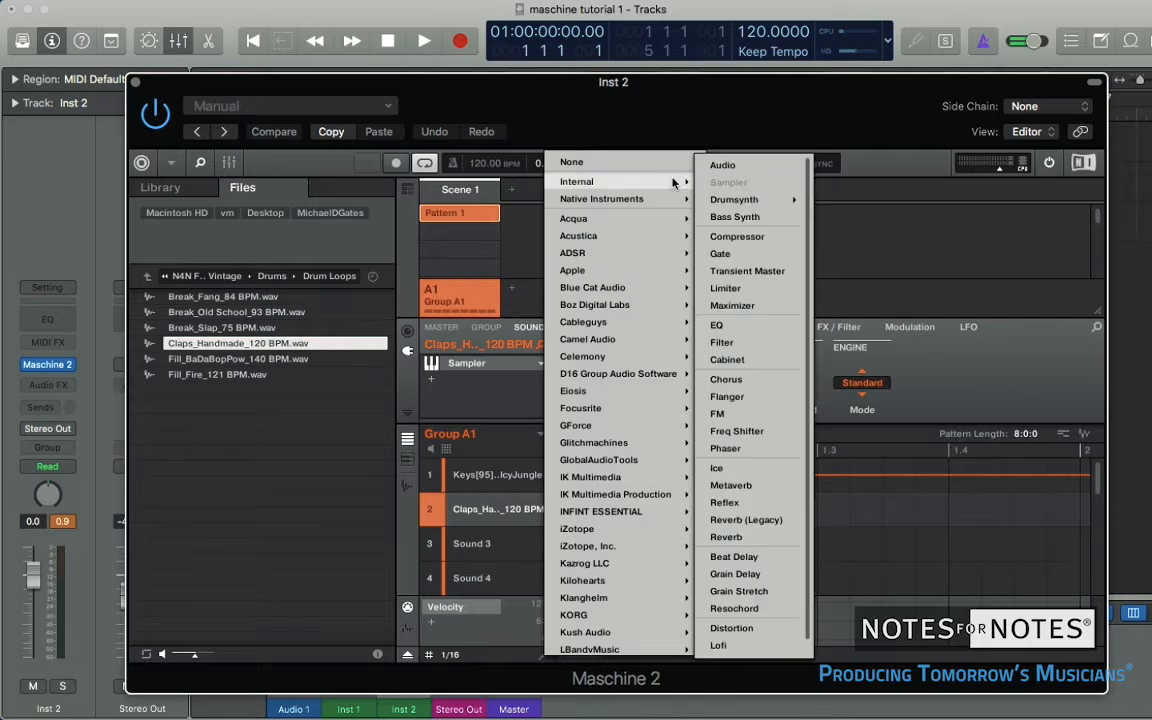
left_click(724, 166)
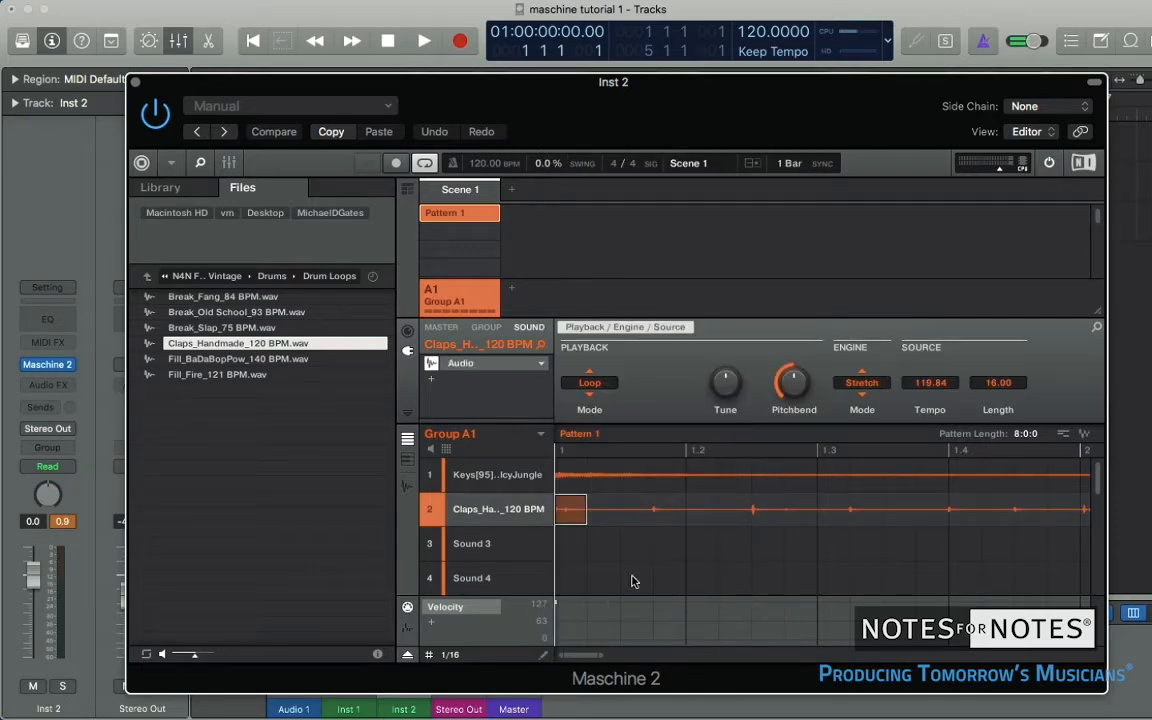
Set the claps loop's source tempo to 120 with the whole eight-bar pattern in view.
left_click_drag(602, 656, 967, 641)
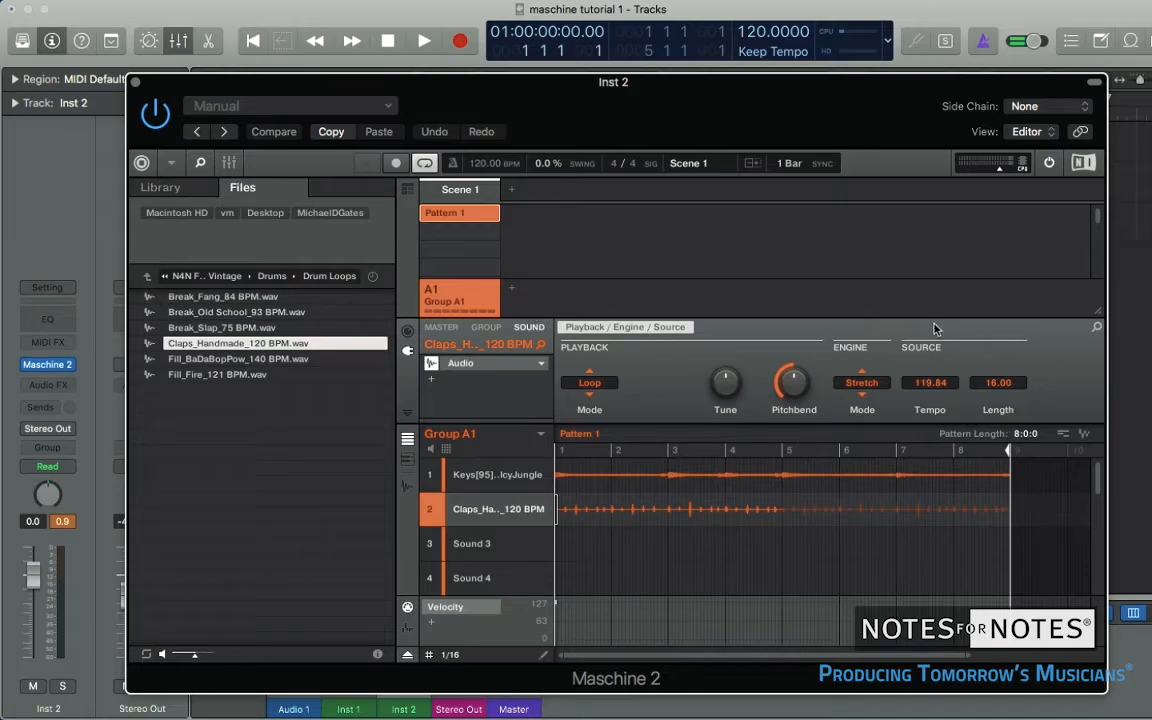
type("120")
key("Return")
left_click(572, 514)
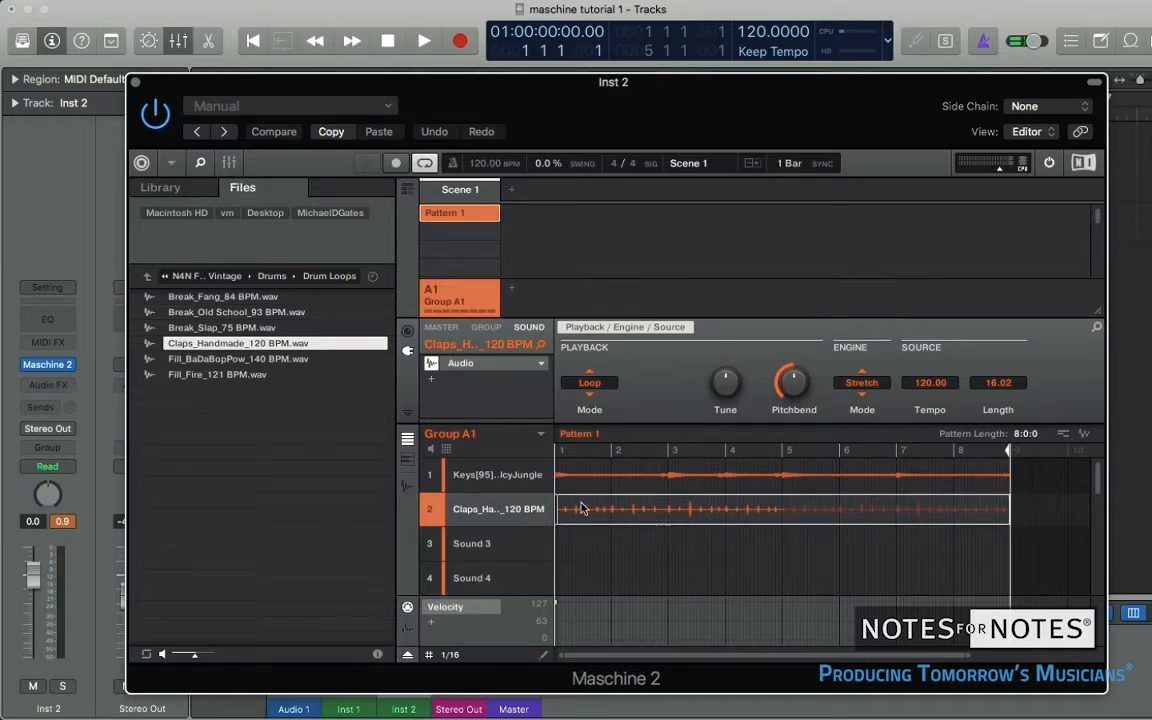
Select the keys loop in Sound 1, set its playback mode to Gate and lower its fade to 0.19 ms.
left_click(581, 548)
left_click(590, 502)
left_click(591, 475)
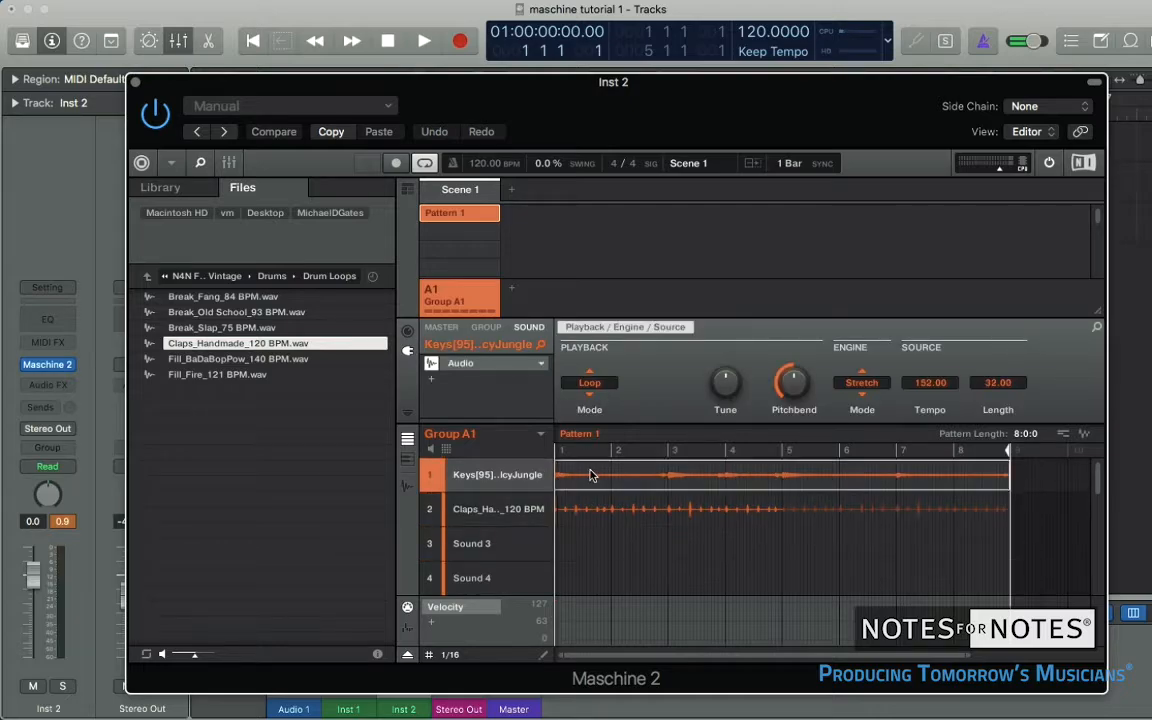
left_click(591, 390)
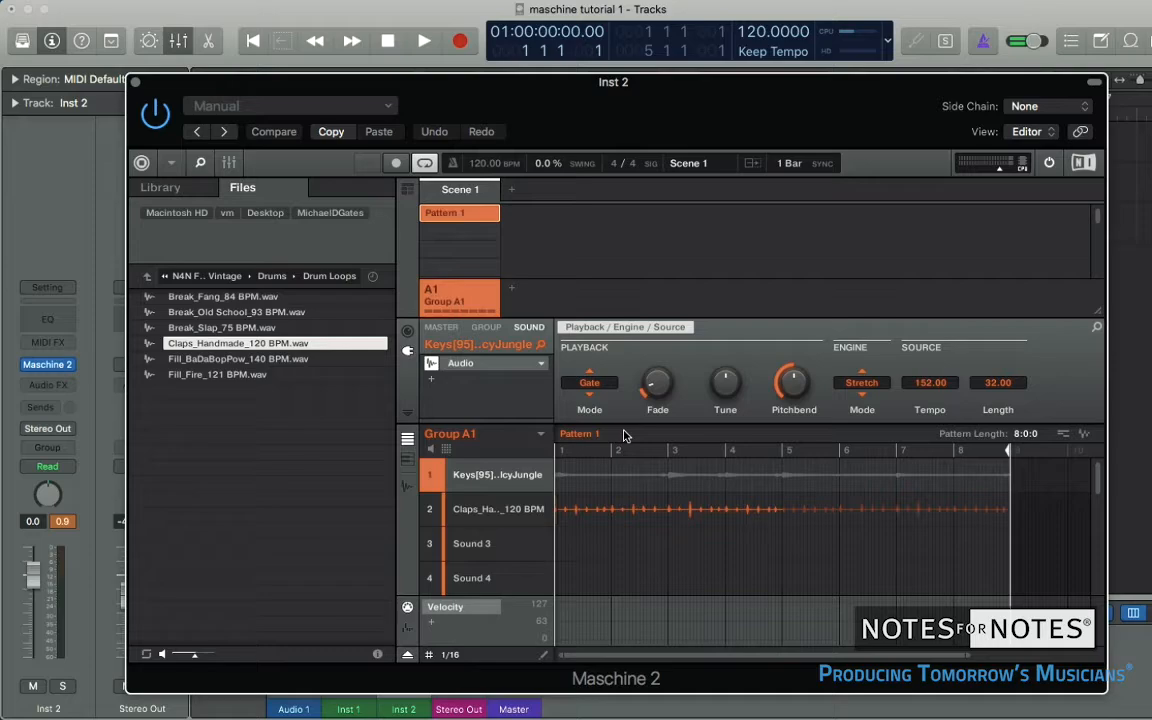
left_click_drag(657, 384, 657, 394)
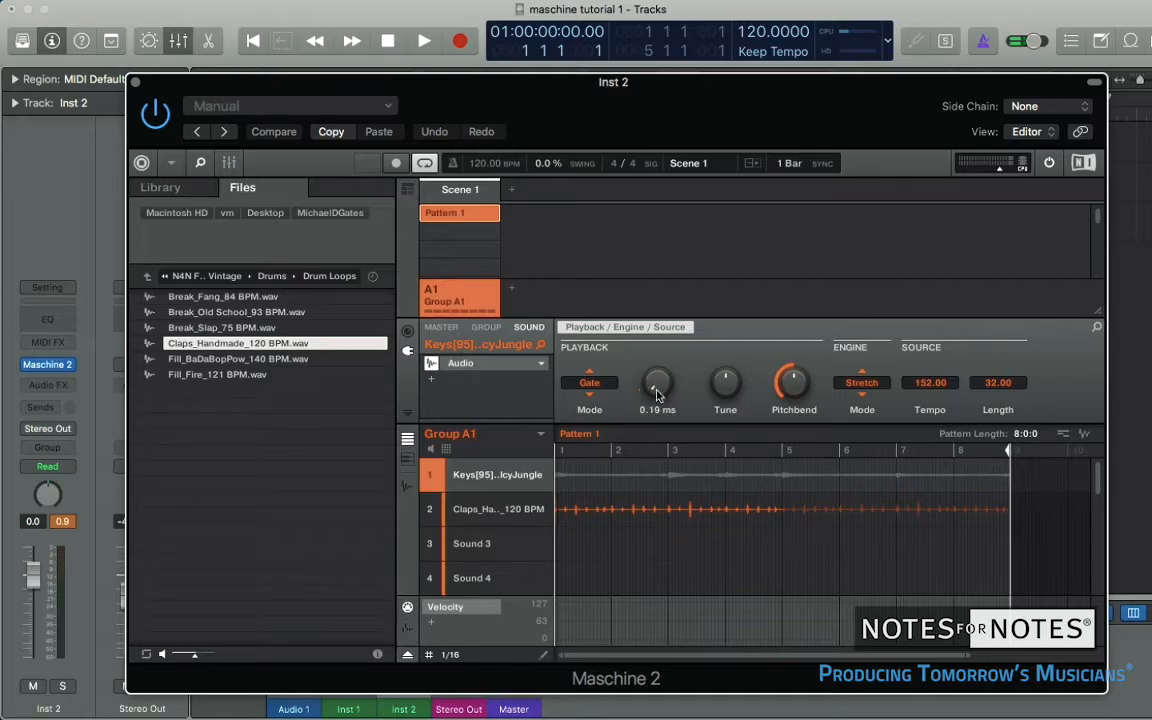
Set the pattern's step grid to 1 Bar and replace the short keys note with a one-bar note at bar 1.
left_click(580, 477)
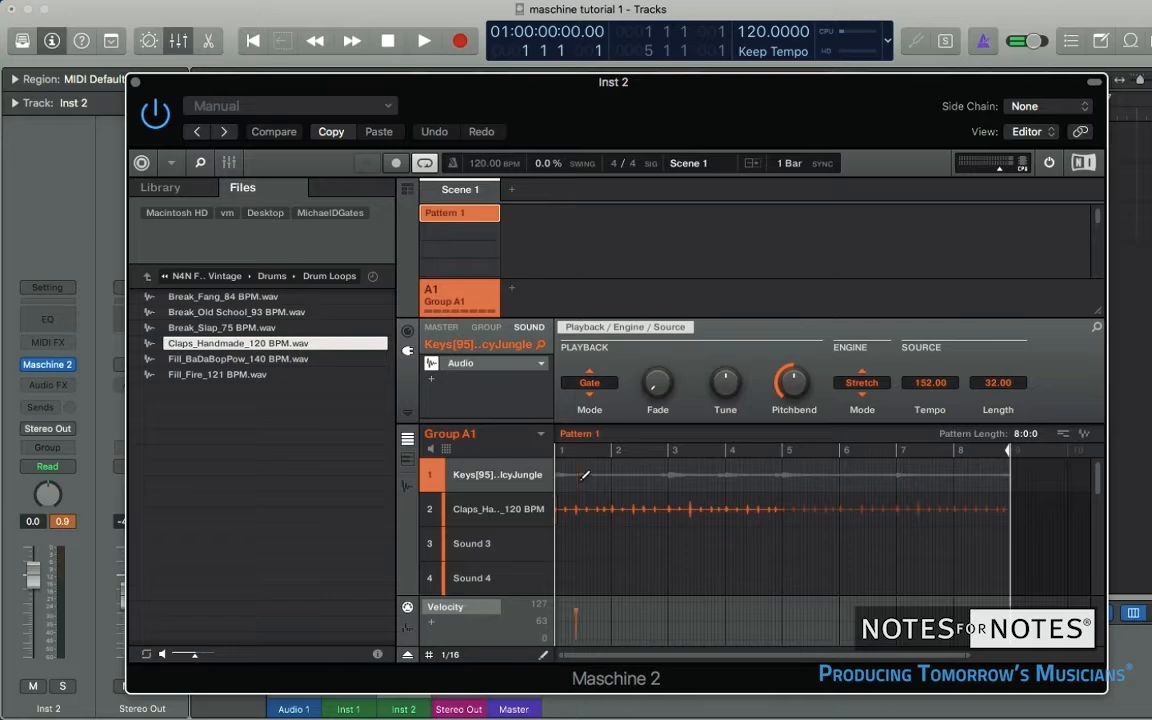
left_click(450, 654)
left_click(478, 386)
left_click(580, 475)
left_click(585, 474)
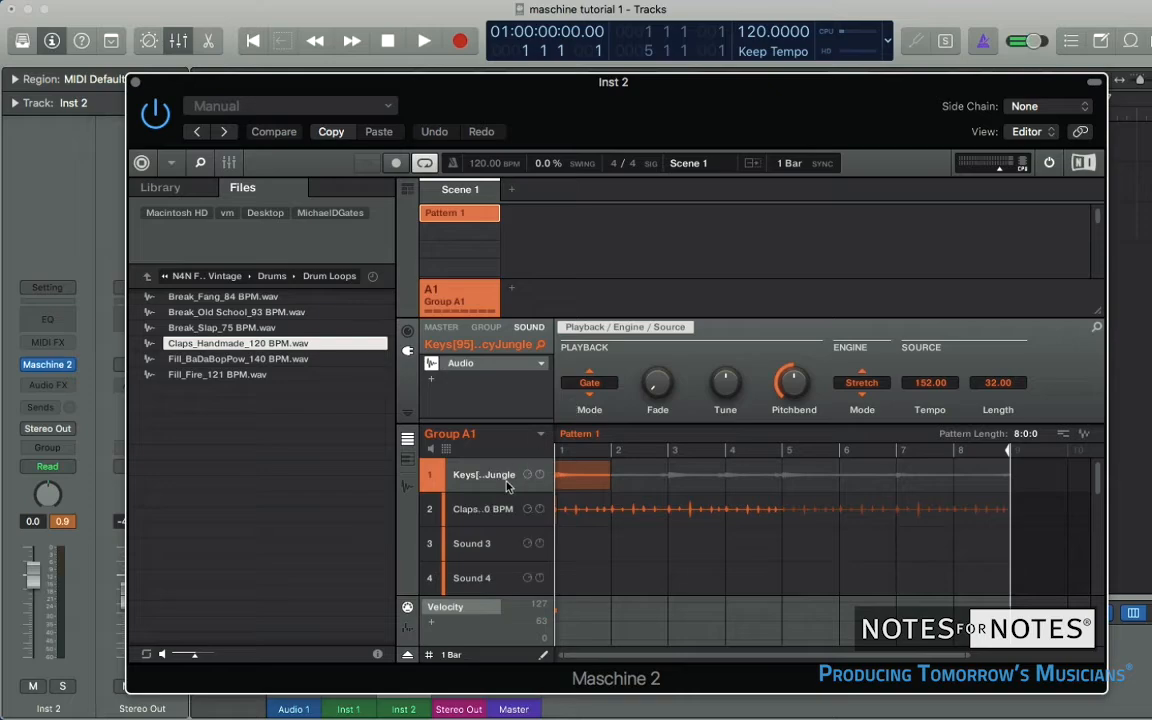
Try stretching the keys note across all eight bars of the pattern, and delete the stretched note.
left_click(496, 518)
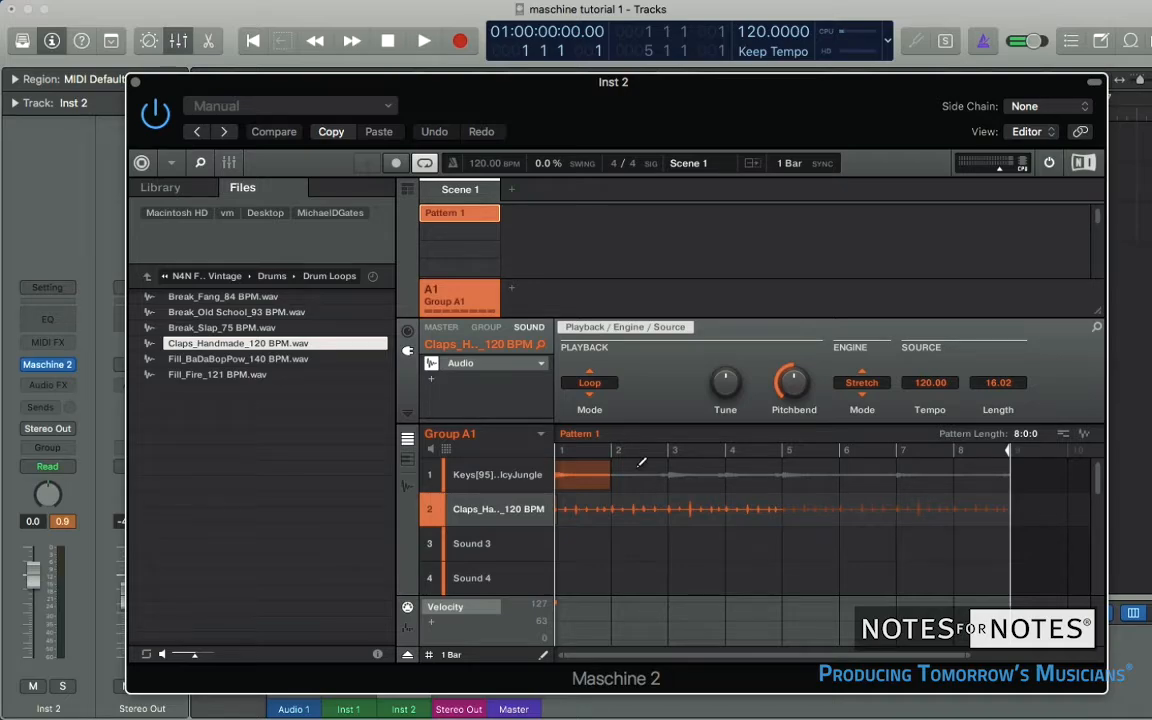
left_click_drag(609, 483, 1010, 487)
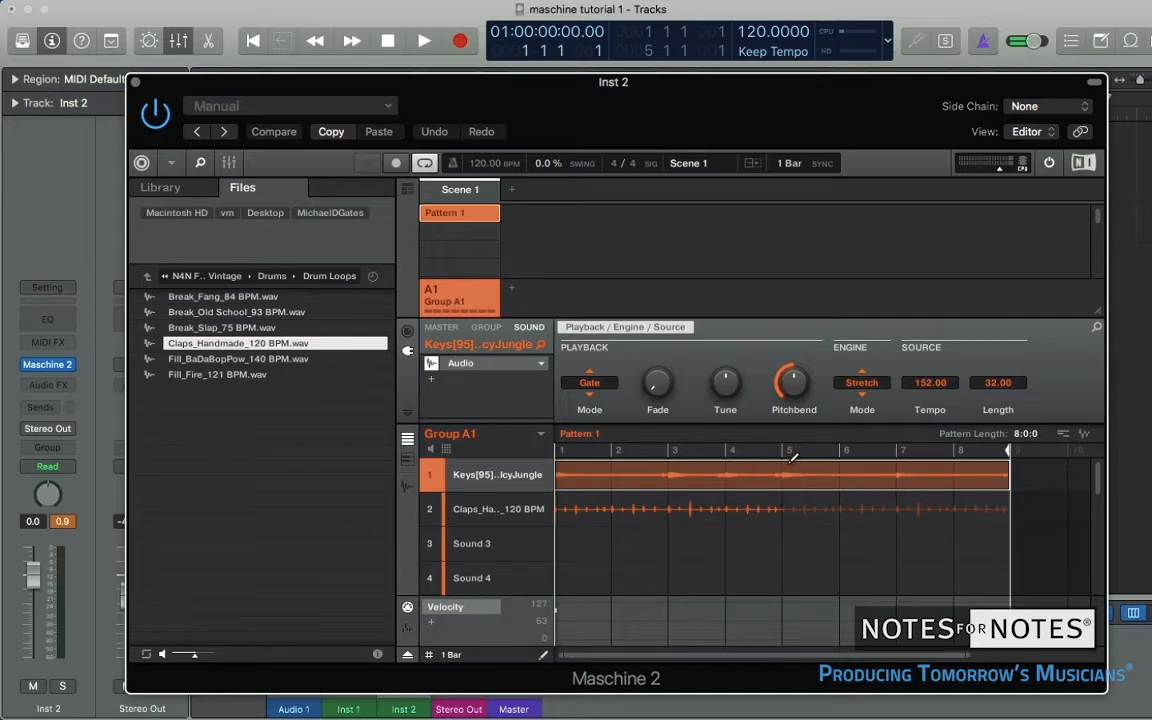
left_click(641, 477)
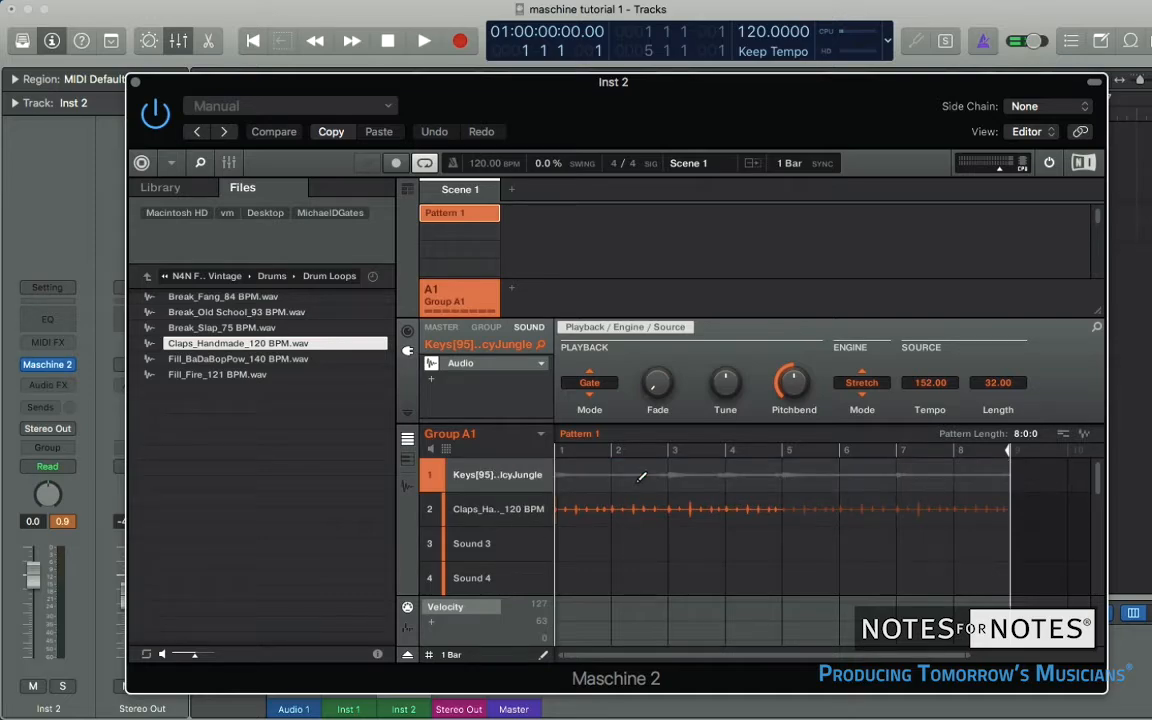
Place one-bar keys notes at bars 1, 3, 5 and 7 and play back the project to hear the gated loop.
left_click(600, 474)
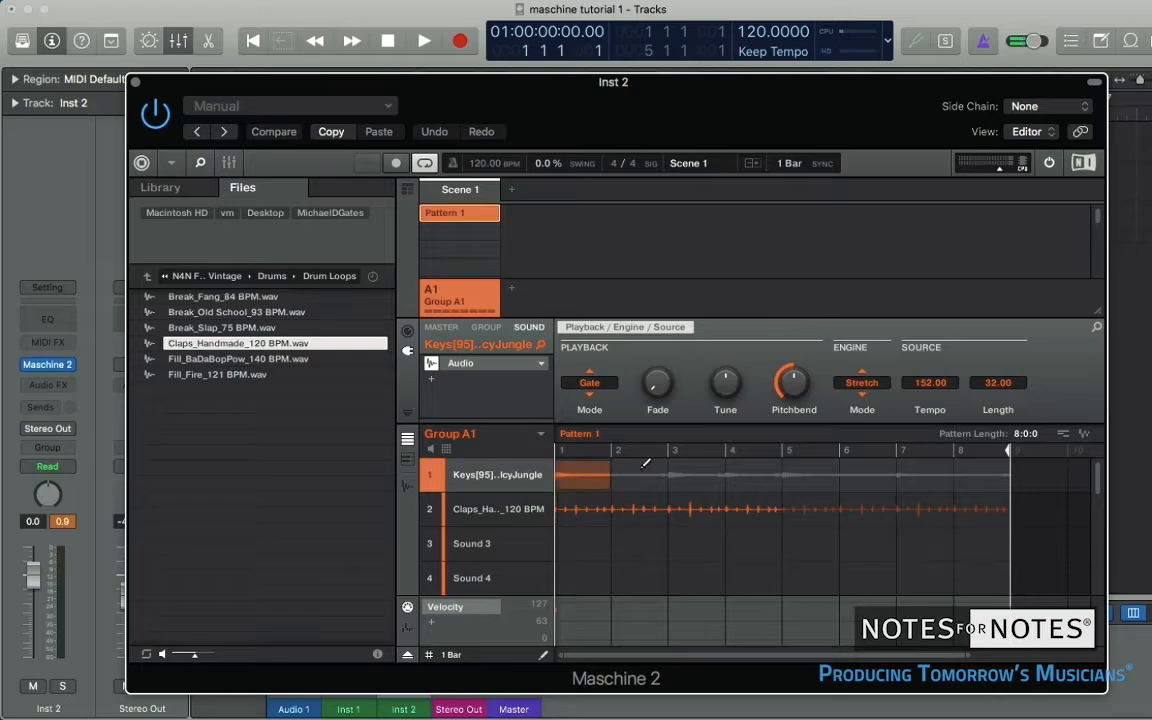
left_click(700, 473)
left_click(826, 476)
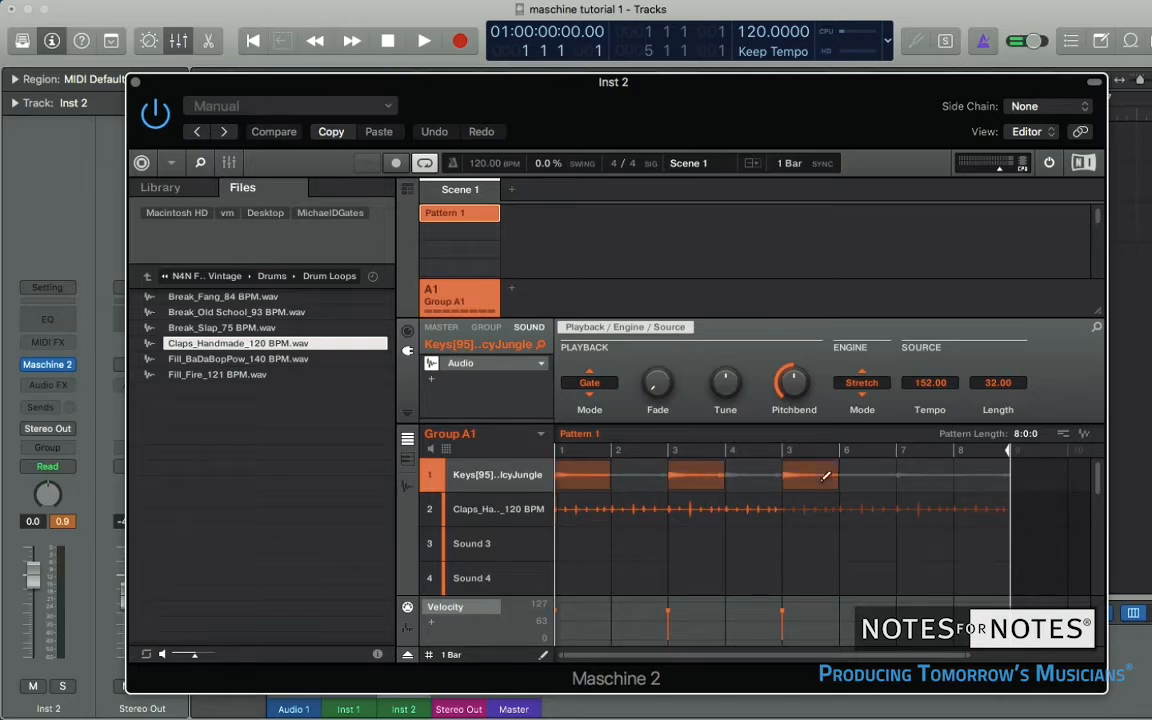
left_click(928, 470)
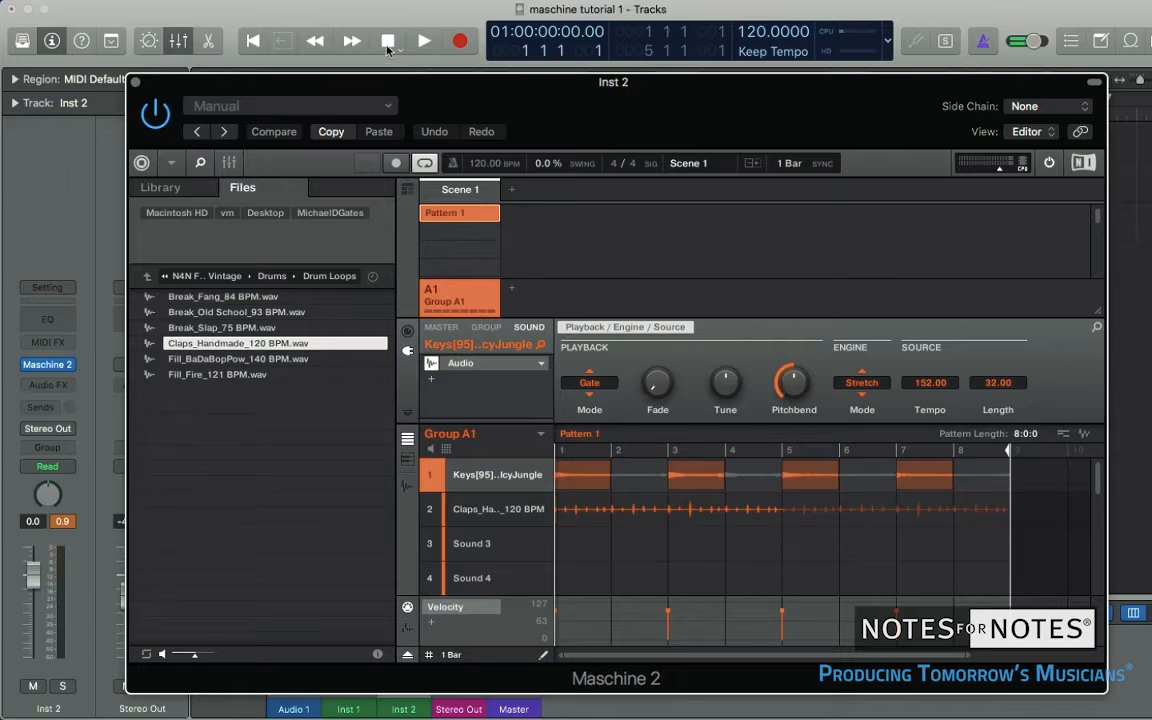
key("space")
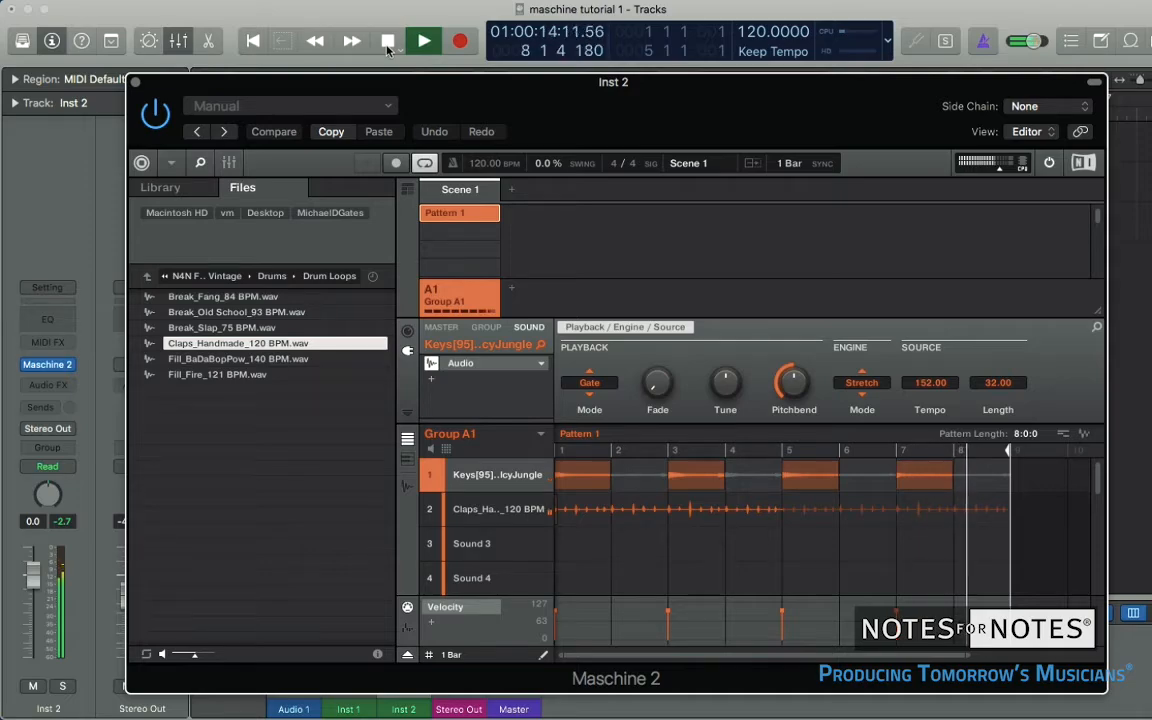
Add one-bar keys notes at bars 2, 4, 6 and 8 of the pattern during playback, and stop the project.
left_click(640, 476)
left_click(752, 480)
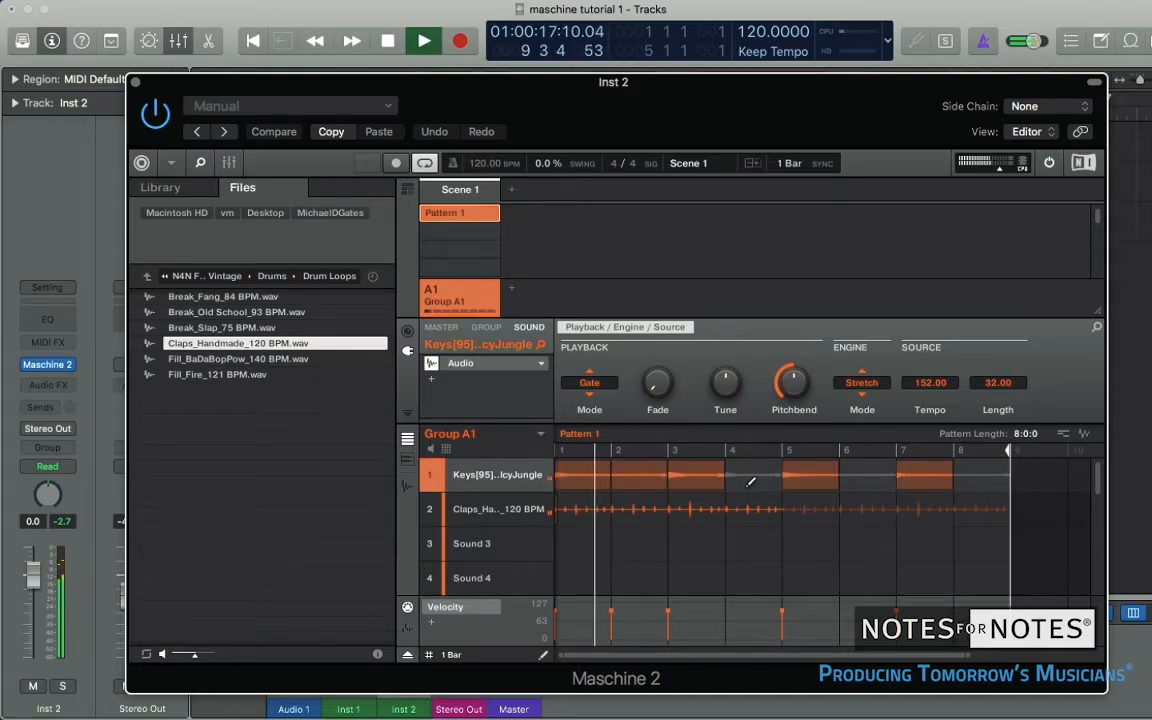
left_click(867, 478)
left_click(993, 477)
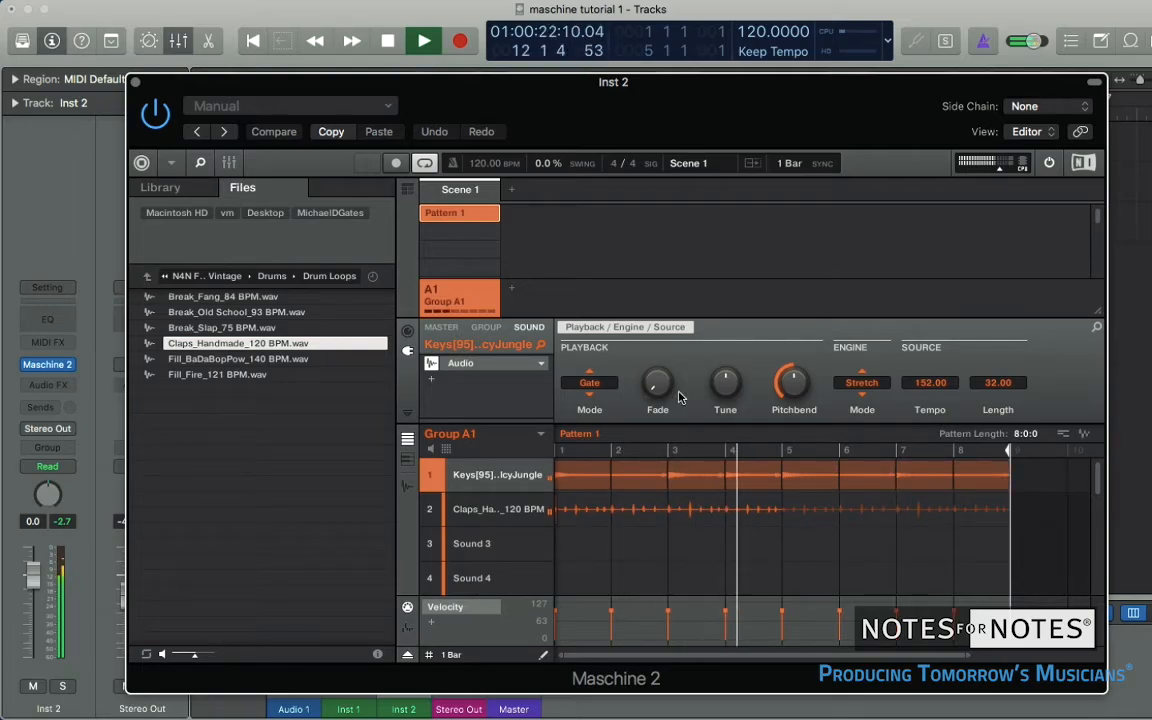
key("space")
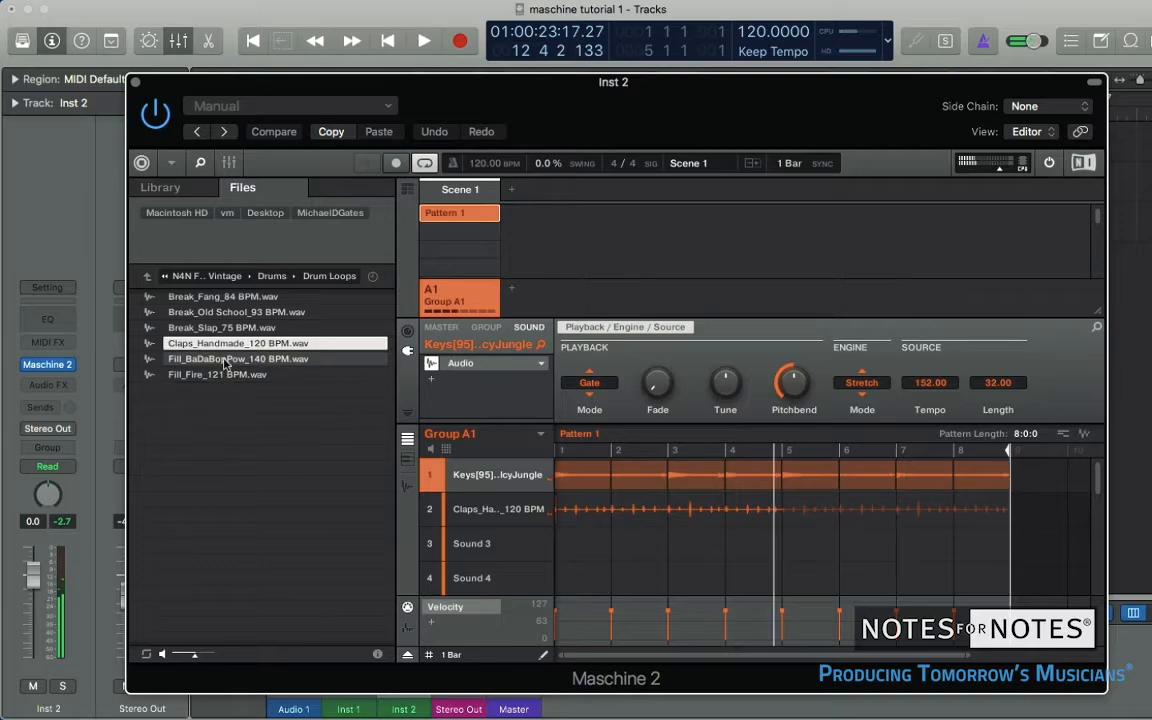
Preview the Fill_BaDaBopPow_140 BPM loop and open the Vox folder of N4N Future Vintage.
left_click(225, 360)
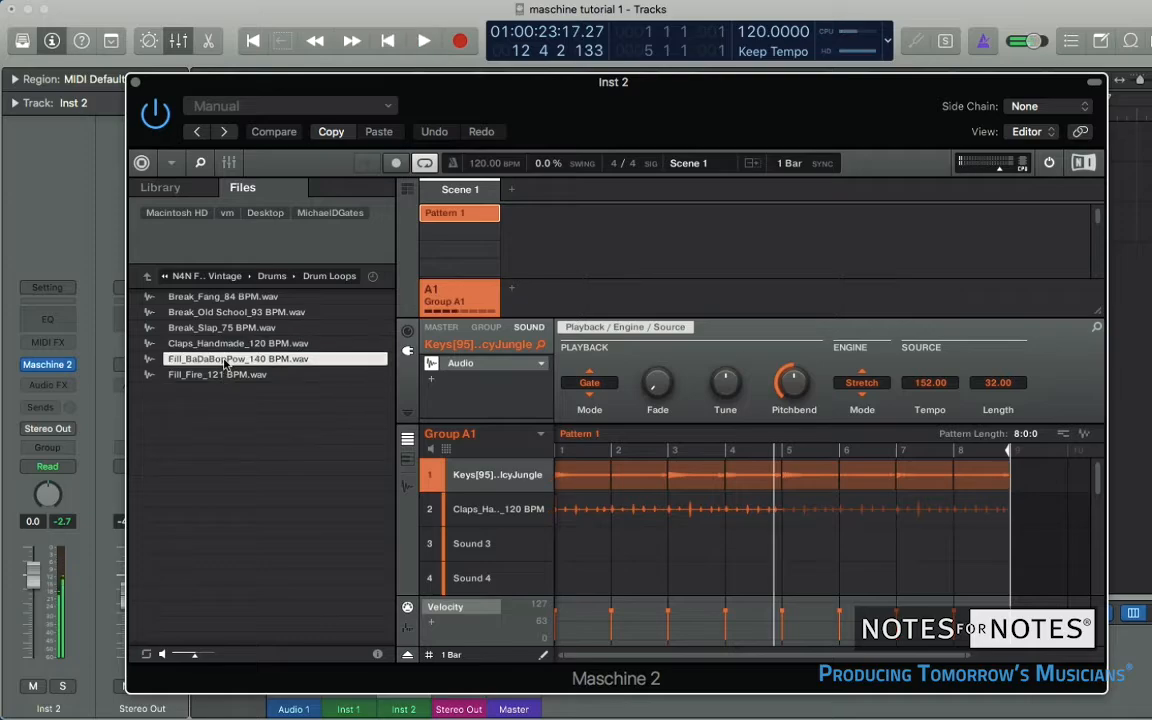
left_click(146, 277)
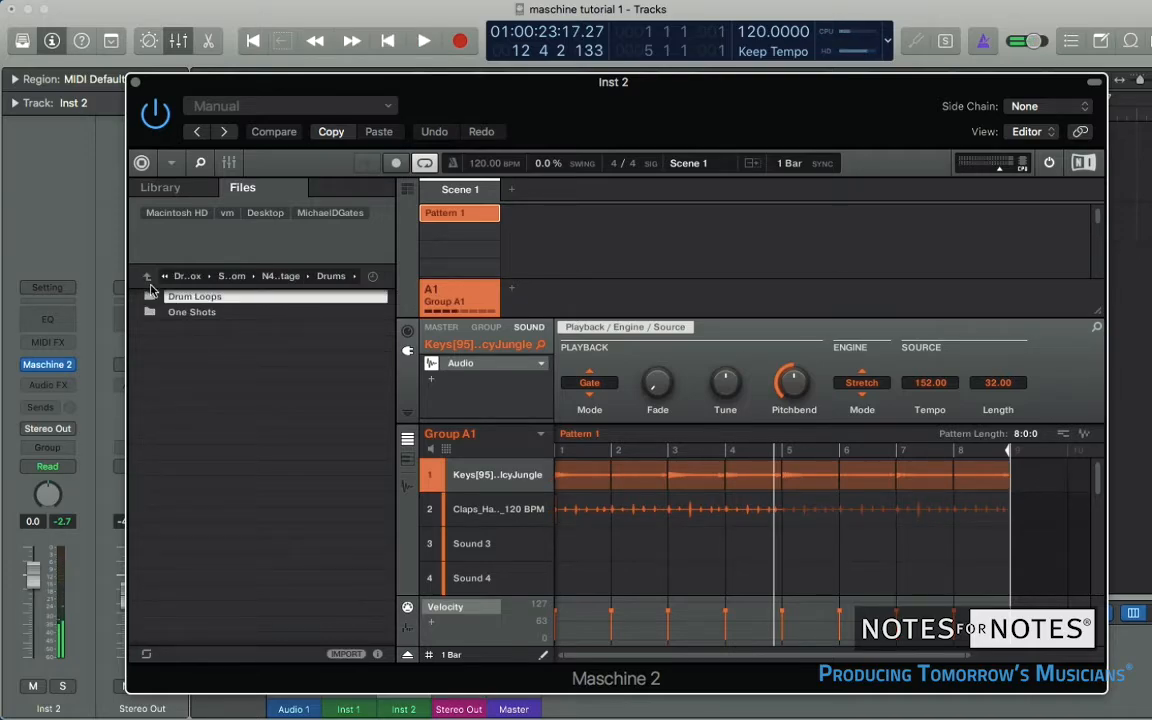
left_click(147, 279)
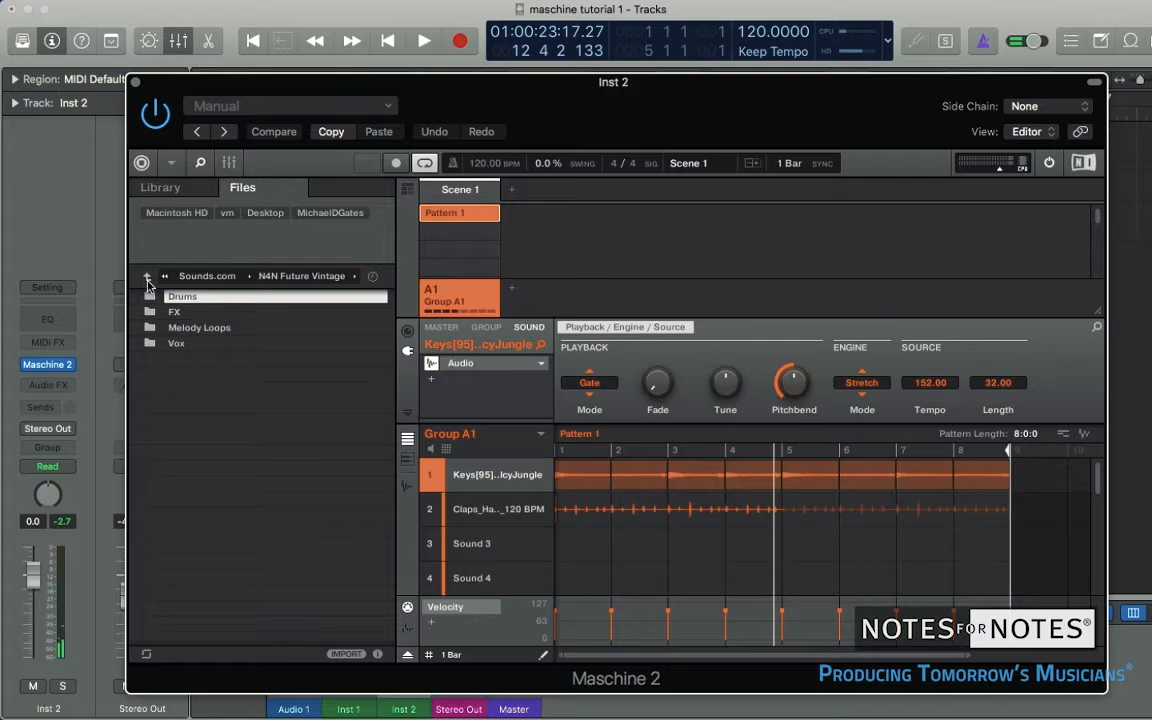
left_click(192, 344)
double_click(192, 344)
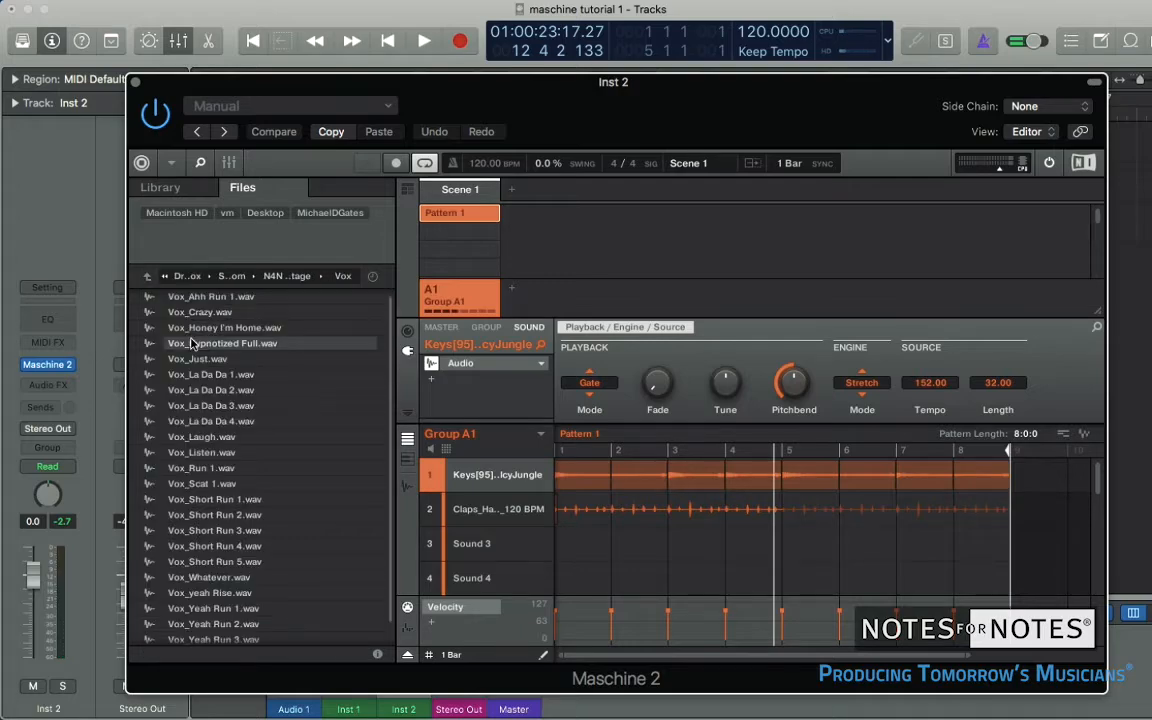
Audition vocal samples in the Vox folder, including Hypnotized Full, Just, La Da Da 1 to 3, Short Run 1 and Crazy.
left_click(256, 343)
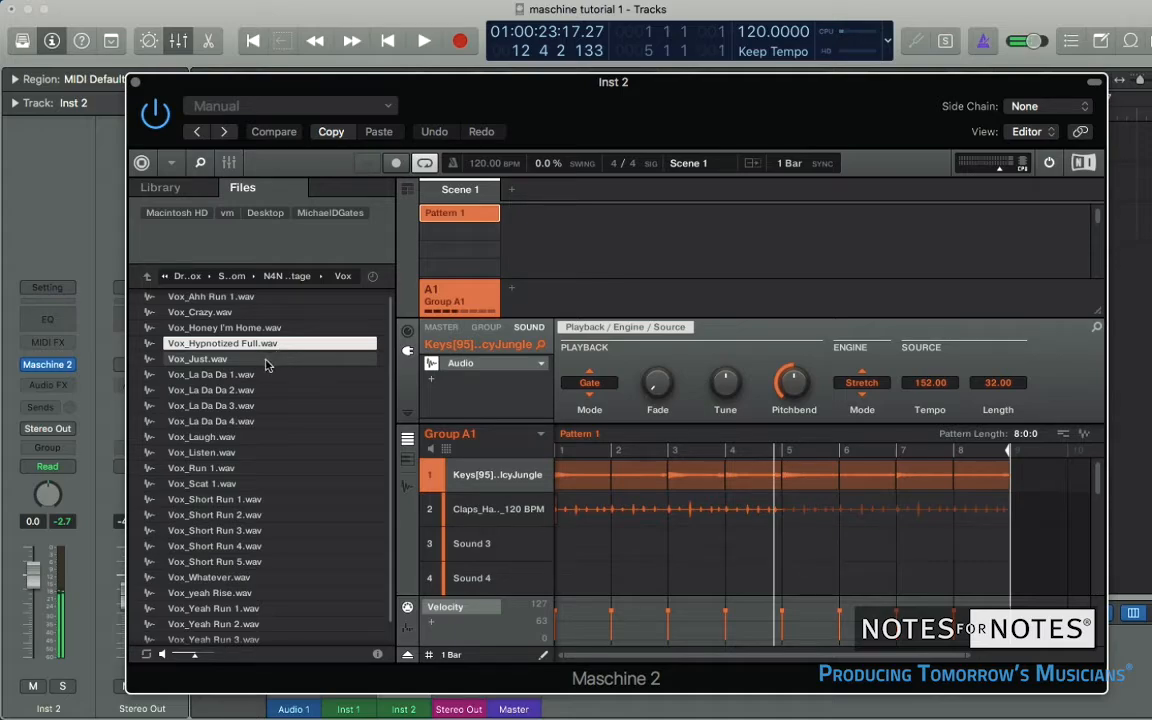
left_click(266, 362)
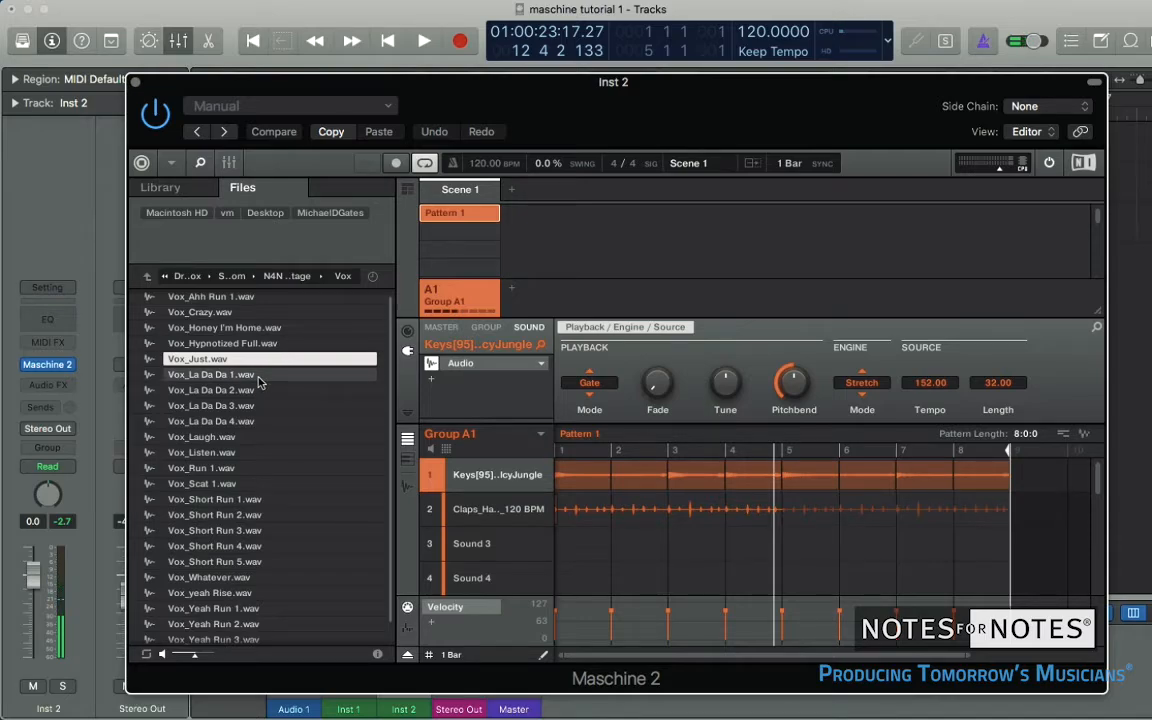
left_click(258, 378)
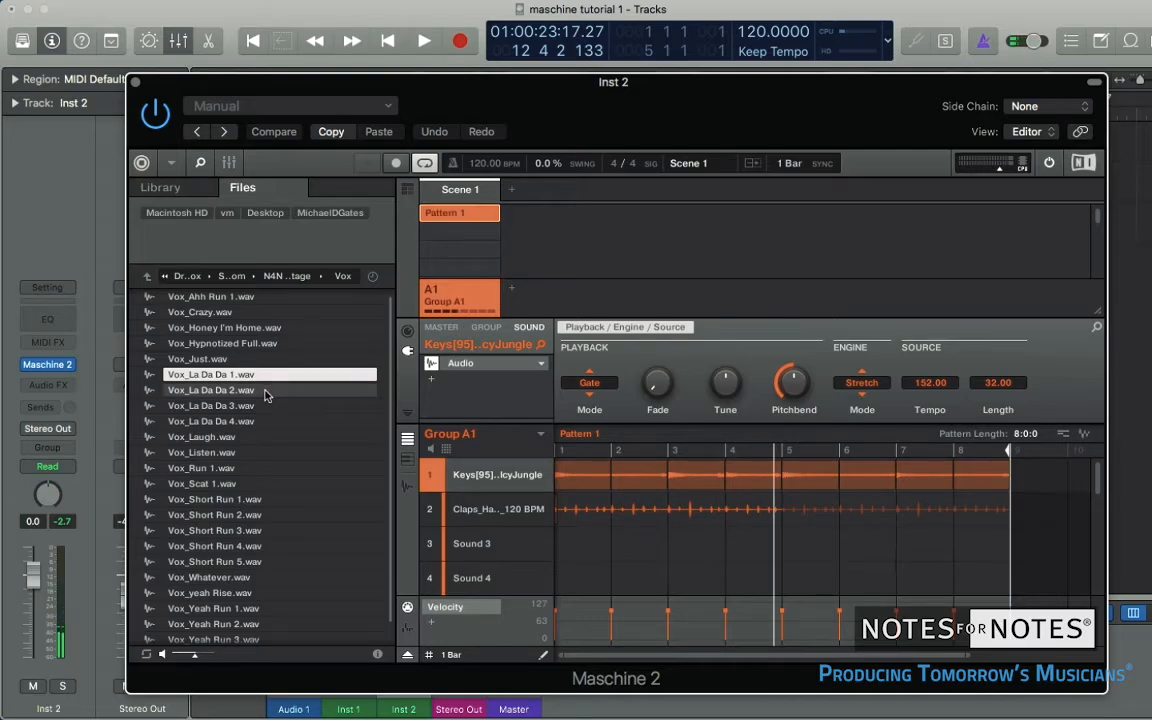
left_click(266, 392)
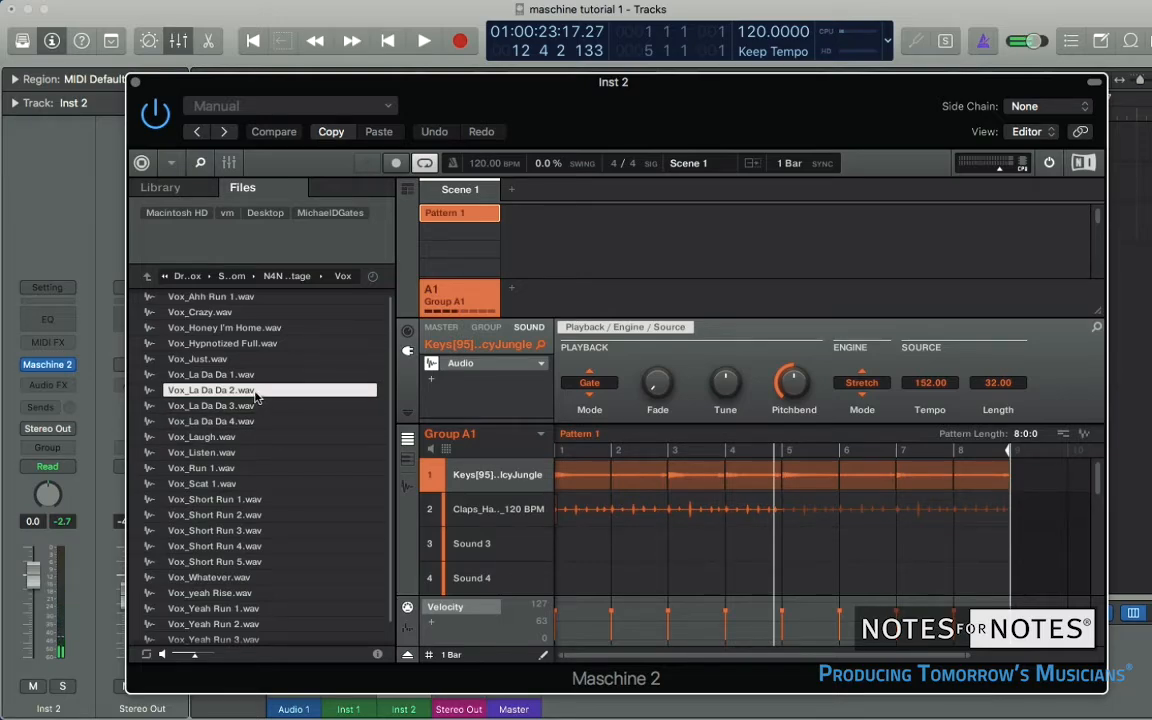
scroll(255, 397, "down", 1)
left_click(255, 392)
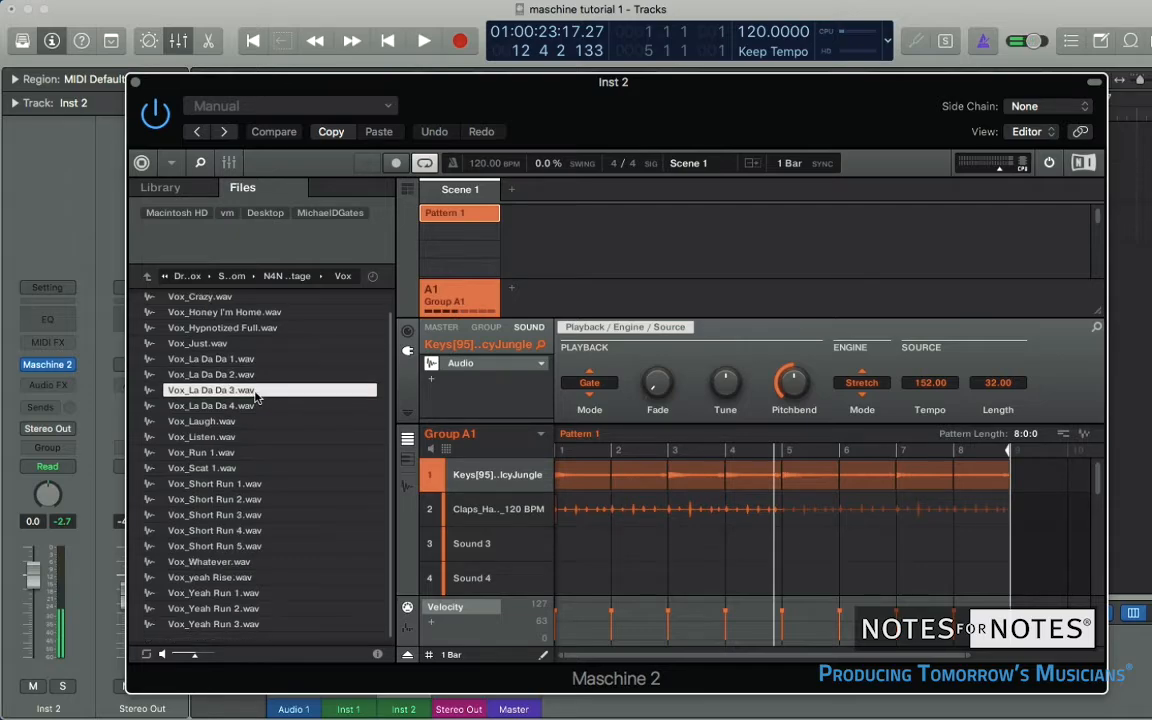
left_click(226, 486)
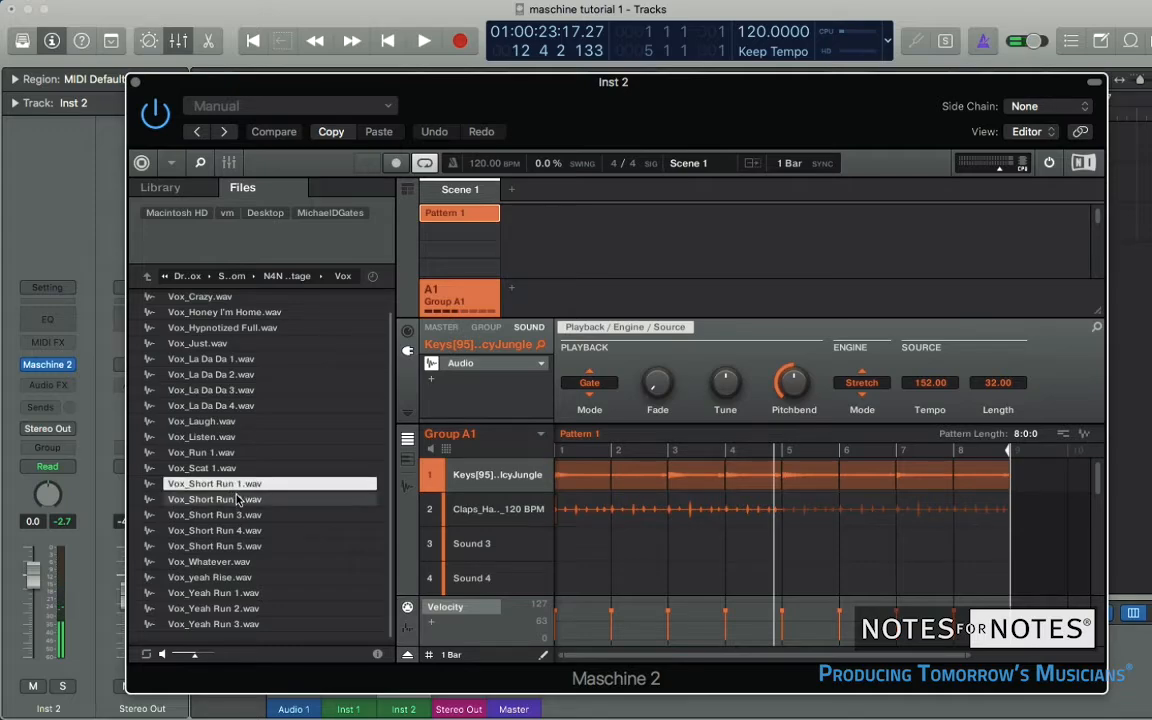
left_click(158, 296)
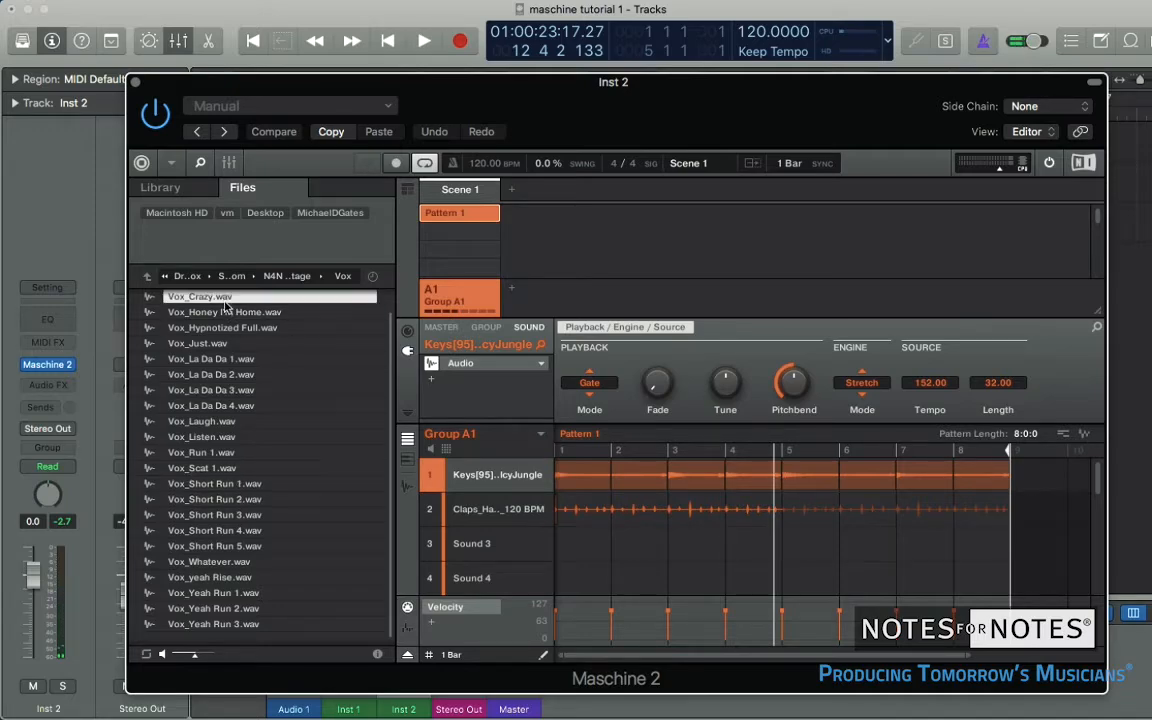
Go back to the Sounds.com folder, compare the two Kit_01 drum loops and load Kit_01_Drums_1_155.wav into Sound 3.
left_click(149, 280)
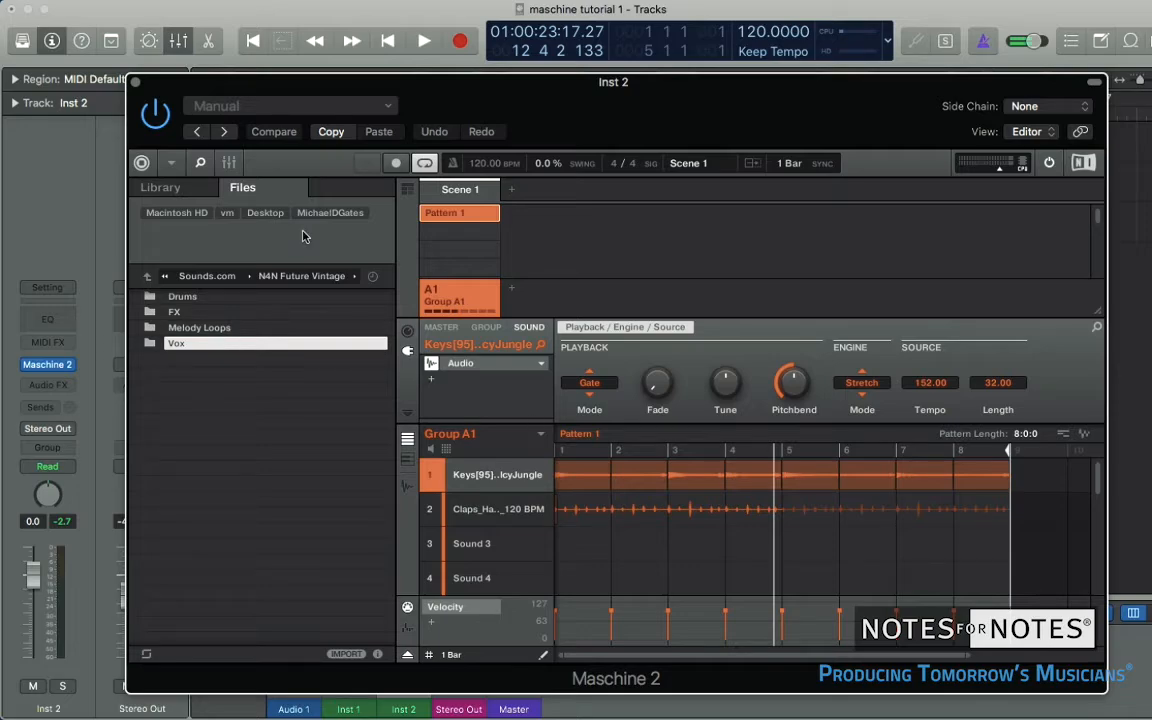
left_click(150, 278)
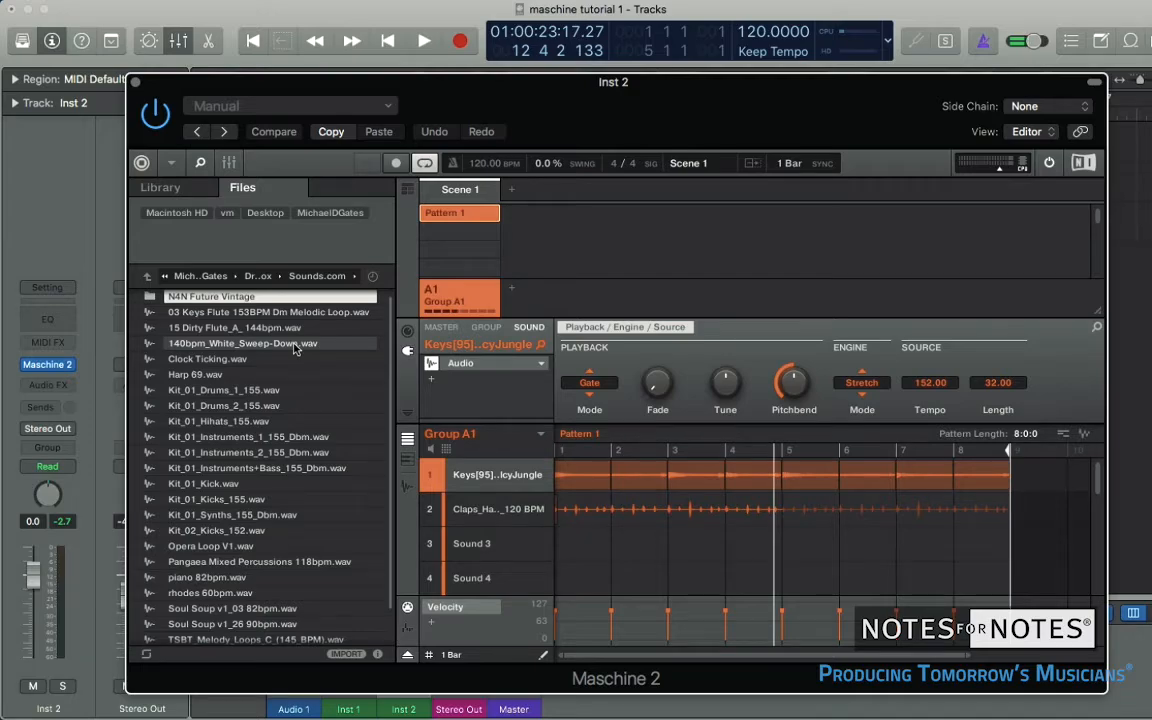
left_click(246, 394)
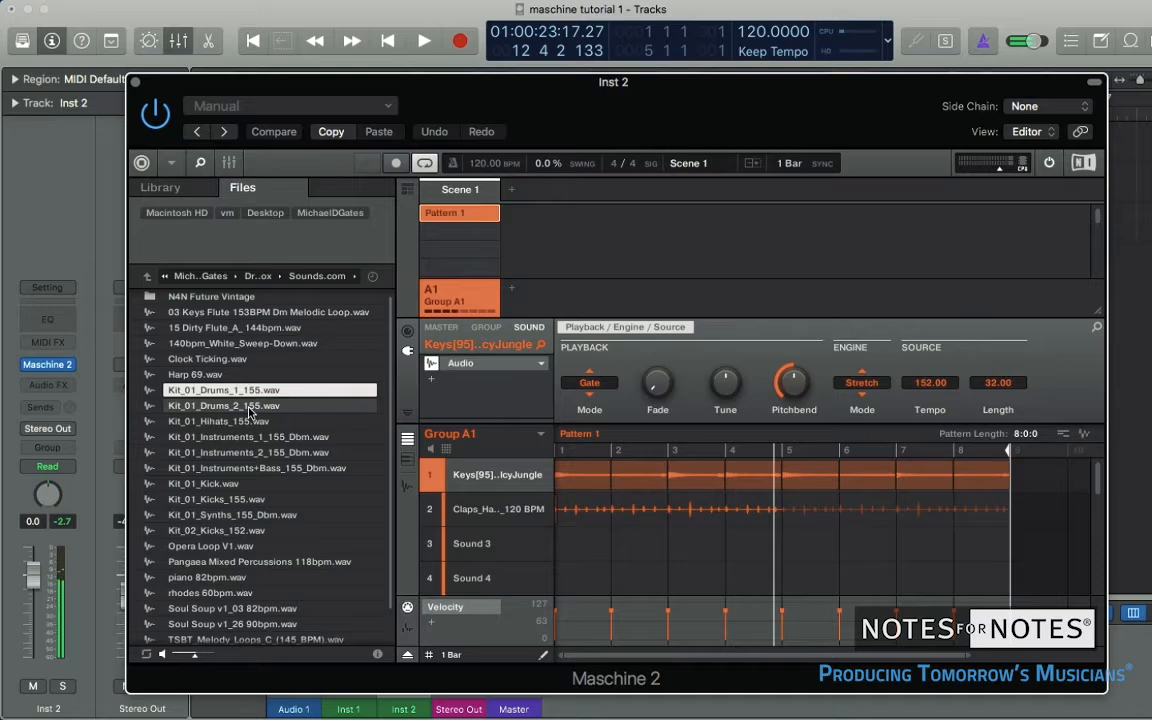
left_click(250, 407)
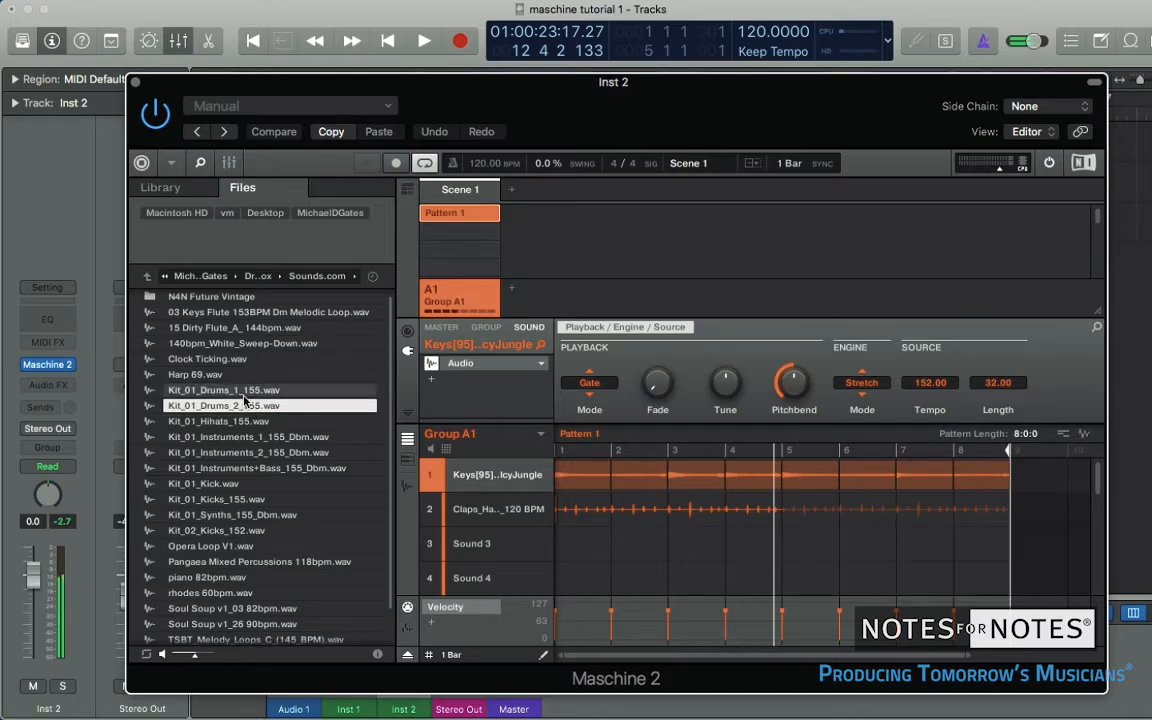
left_click(222, 393)
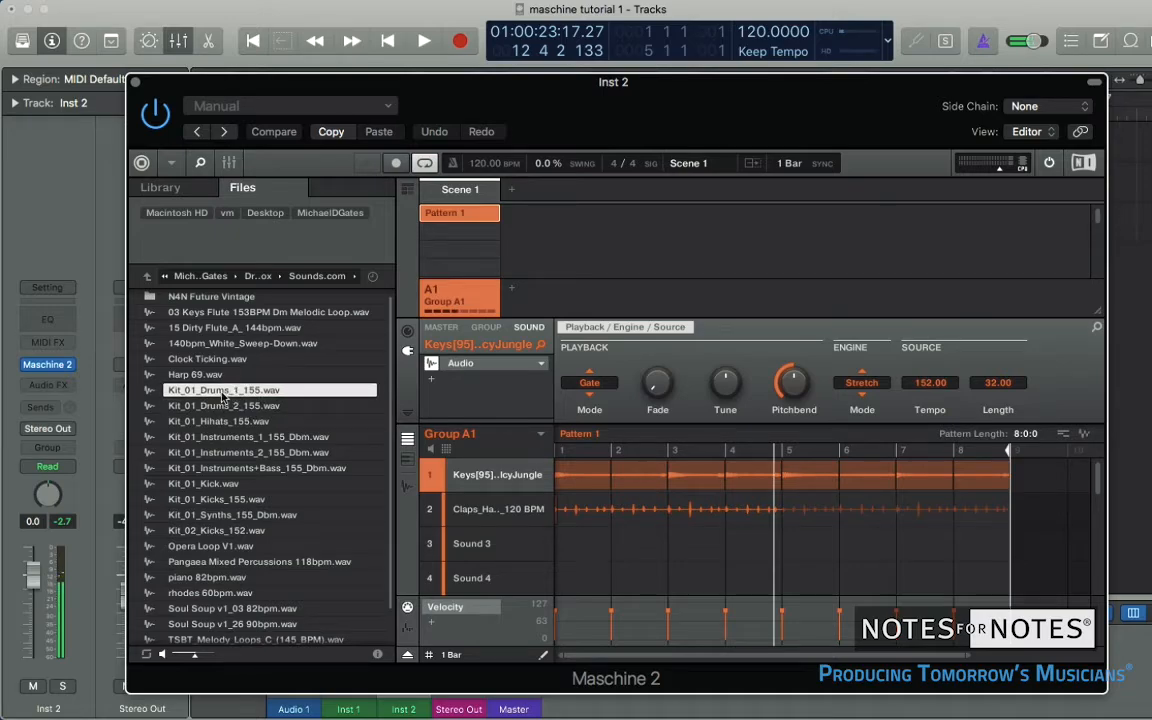
left_click_drag(222, 393, 490, 552)
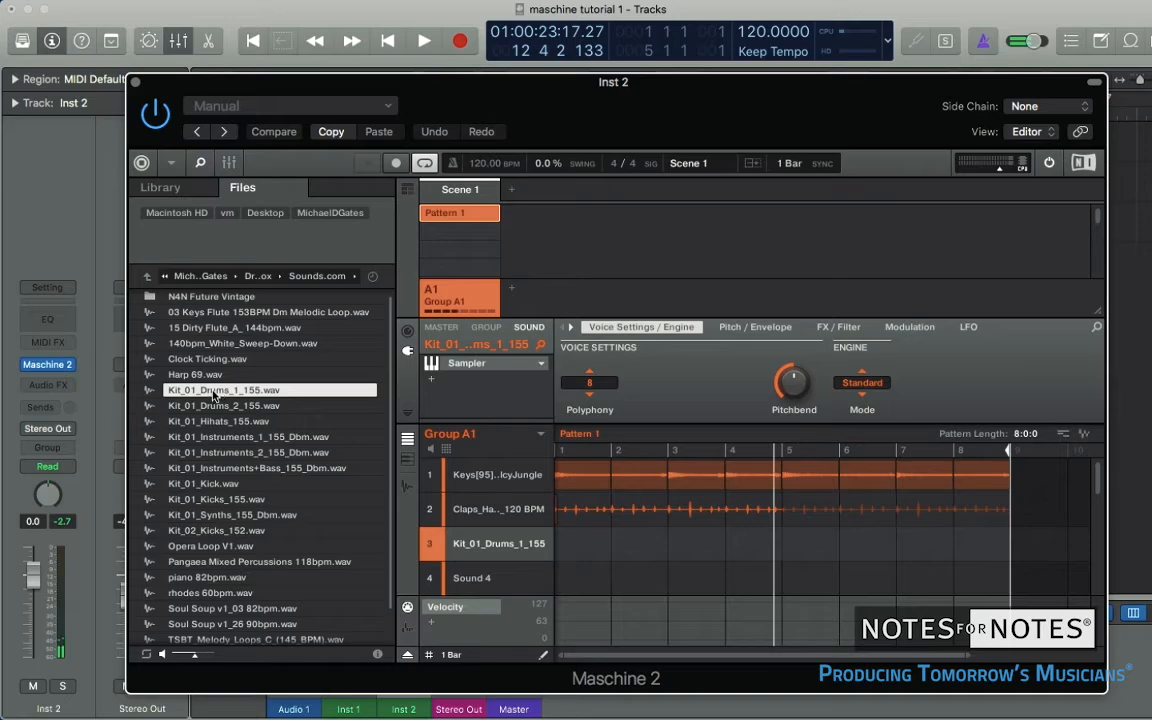
Replace the Sampler on the Sound 3 drum loop with the internal Audio plug-in.
left_click(540, 366)
mouse_move(660, 181)
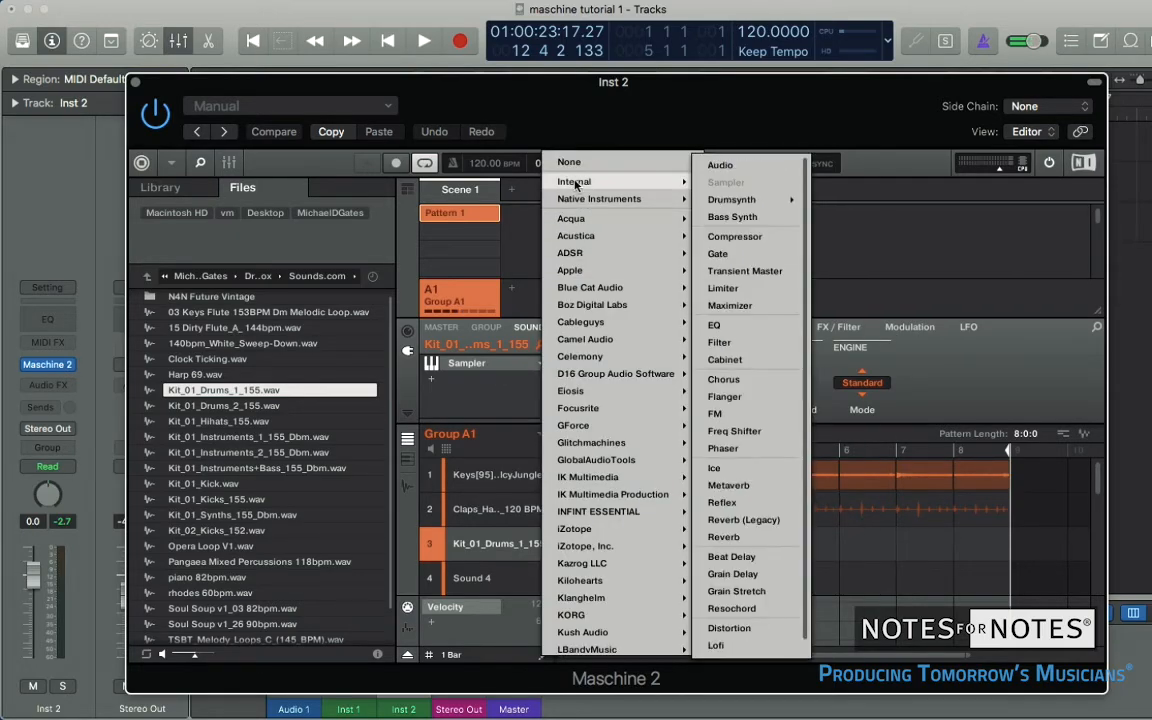
left_click(727, 163)
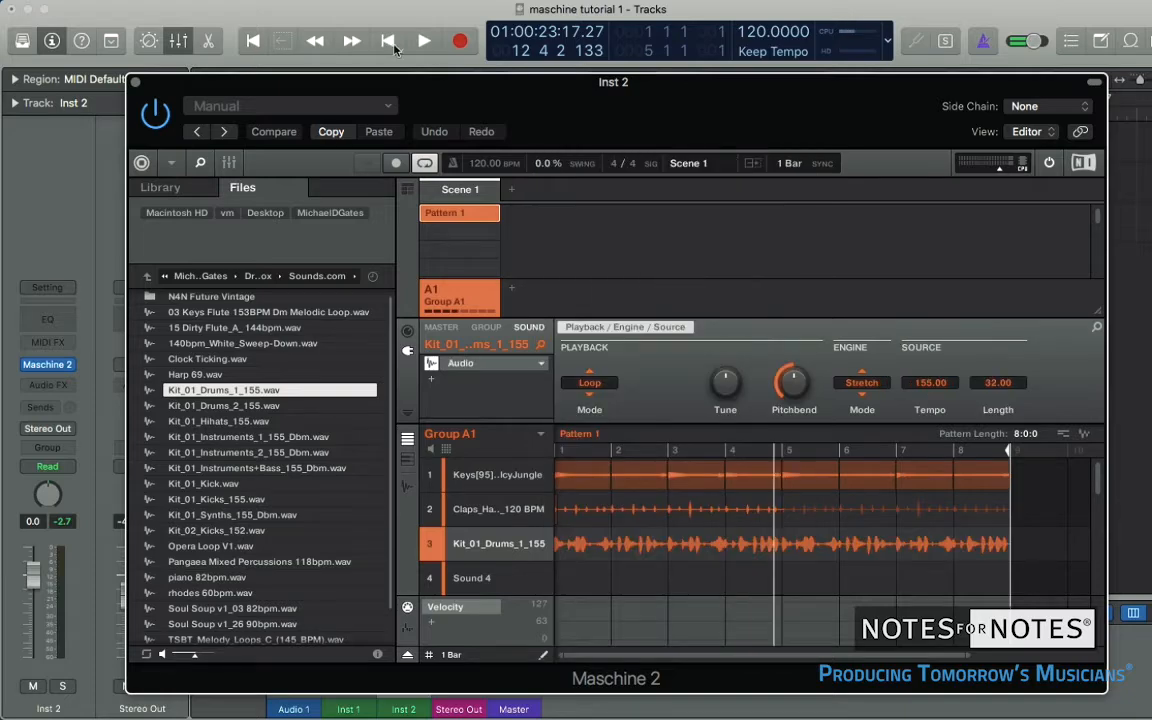
Play the project from the beginning to hear the drum loop with the keys and claps, and stop playback.
left_click(251, 42)
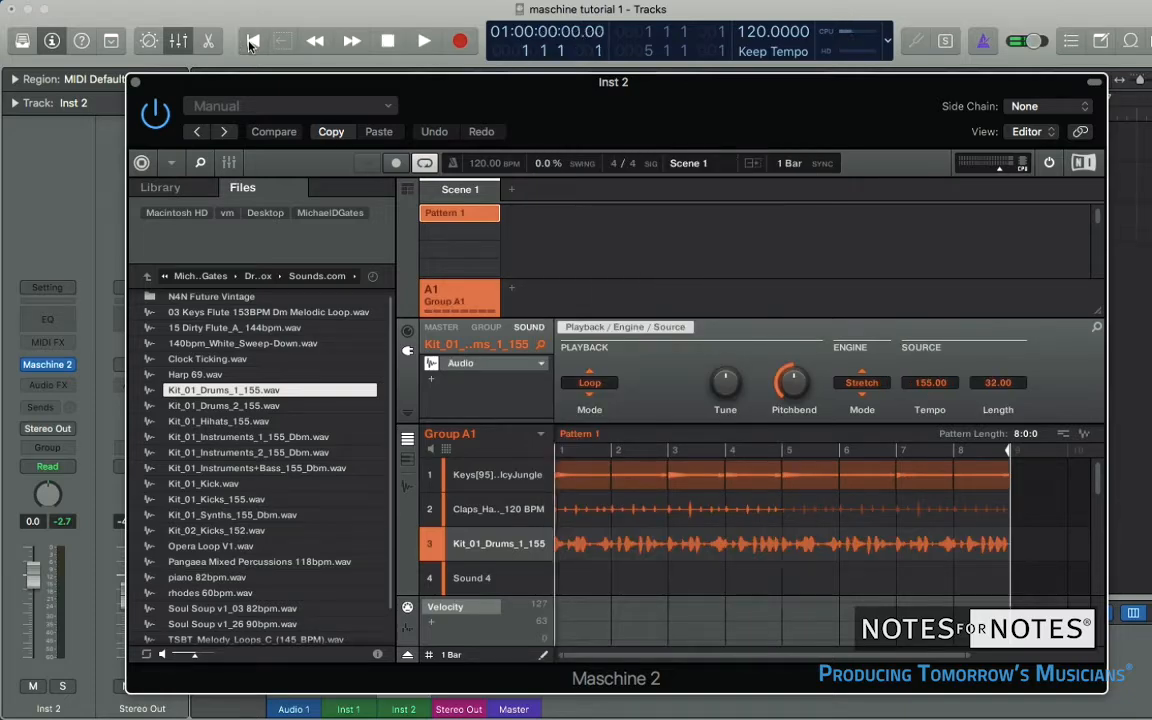
key("space")
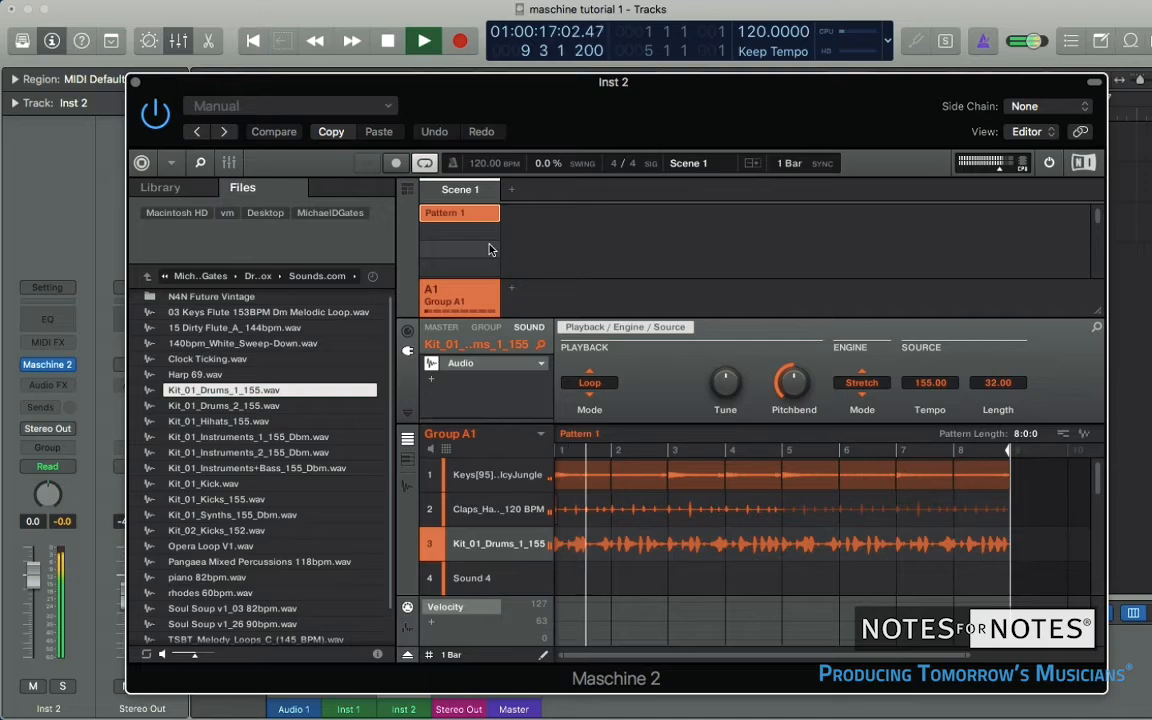
left_click(387, 40)
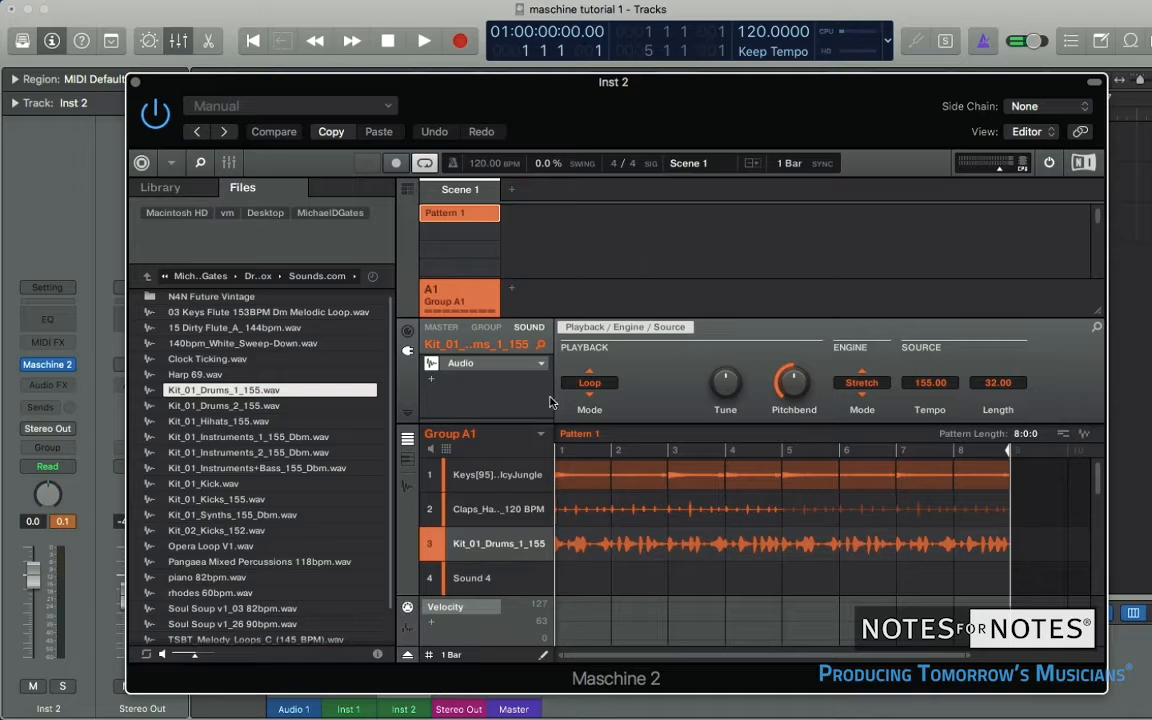
Select the keys loop in Sound 1 and lower its tuning to -2.00 while the project plays.
left_click(472, 480)
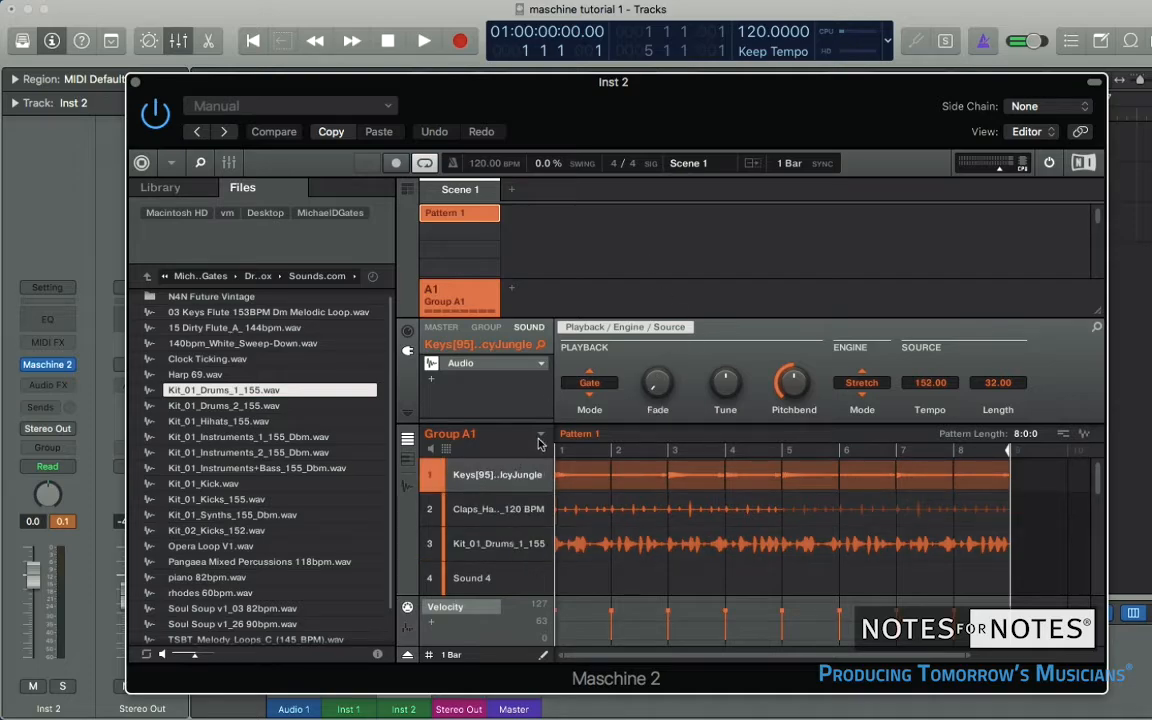
mouse_move(728, 388)
key("space")
left_click_drag(728, 388, 728, 406)
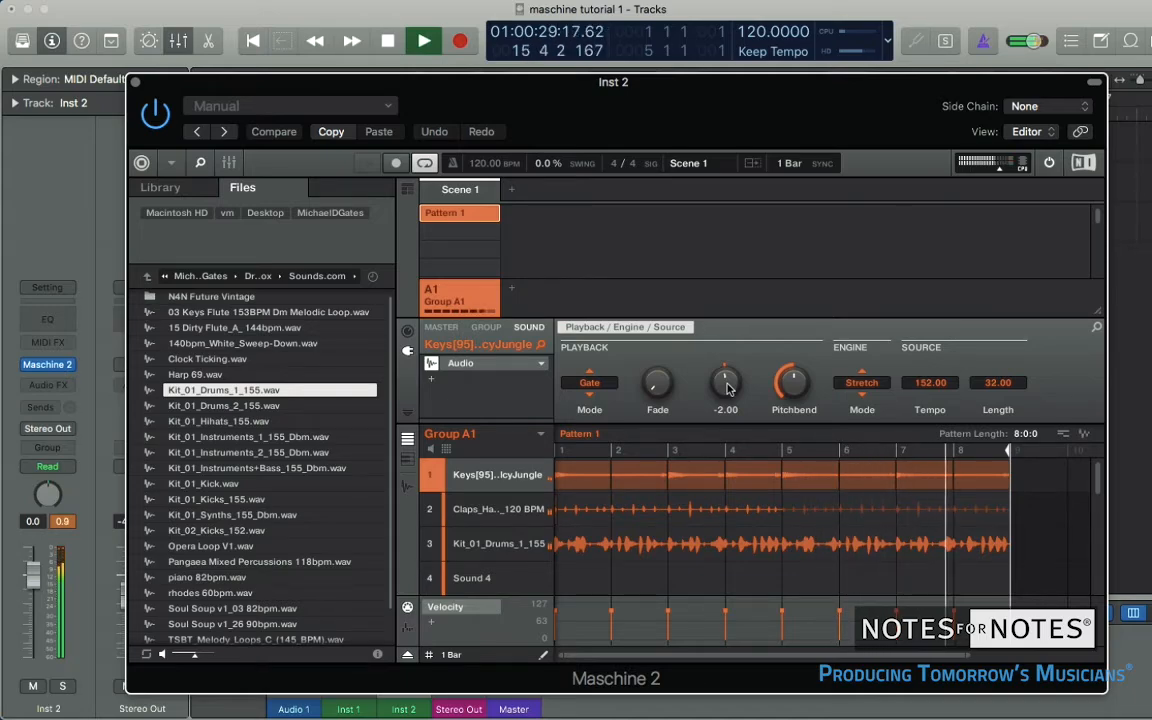
key("space")
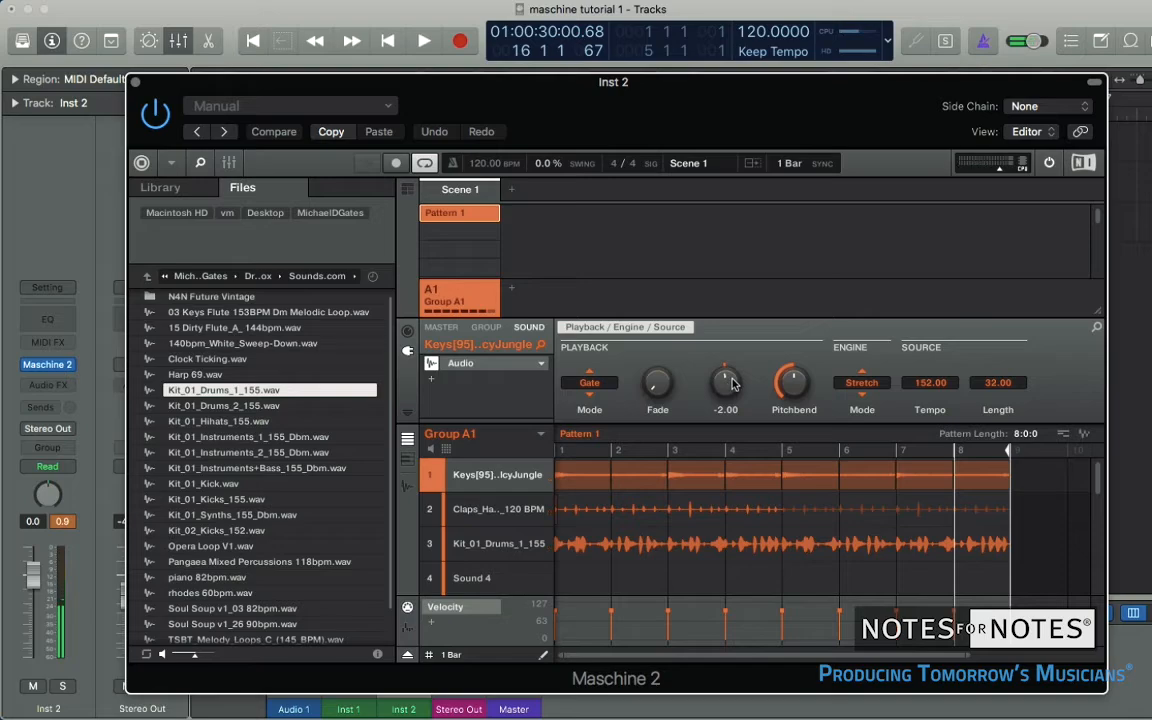
Preview Opera Loop V1, Pangaea Mixed Percussions 118bpm and piano 82bpm, and load piano 82bpm.wav into Sound 4.
scroll(257, 465, "down", 2)
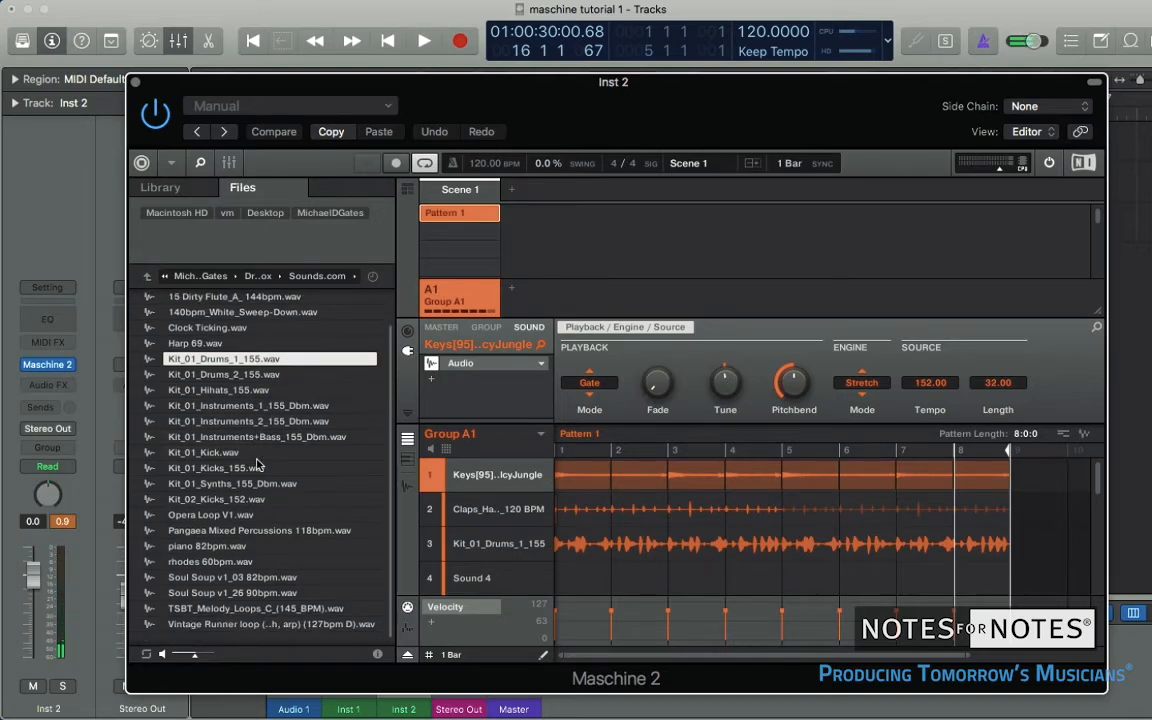
left_click(217, 516)
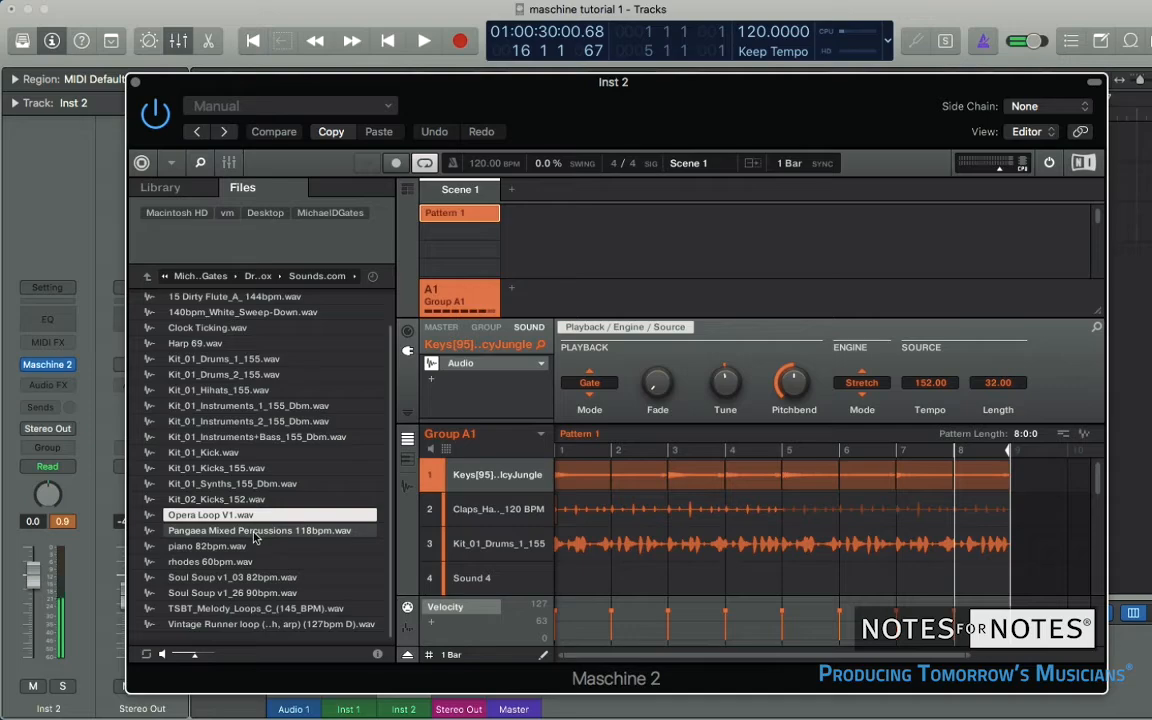
left_click(255, 532)
left_click(230, 547)
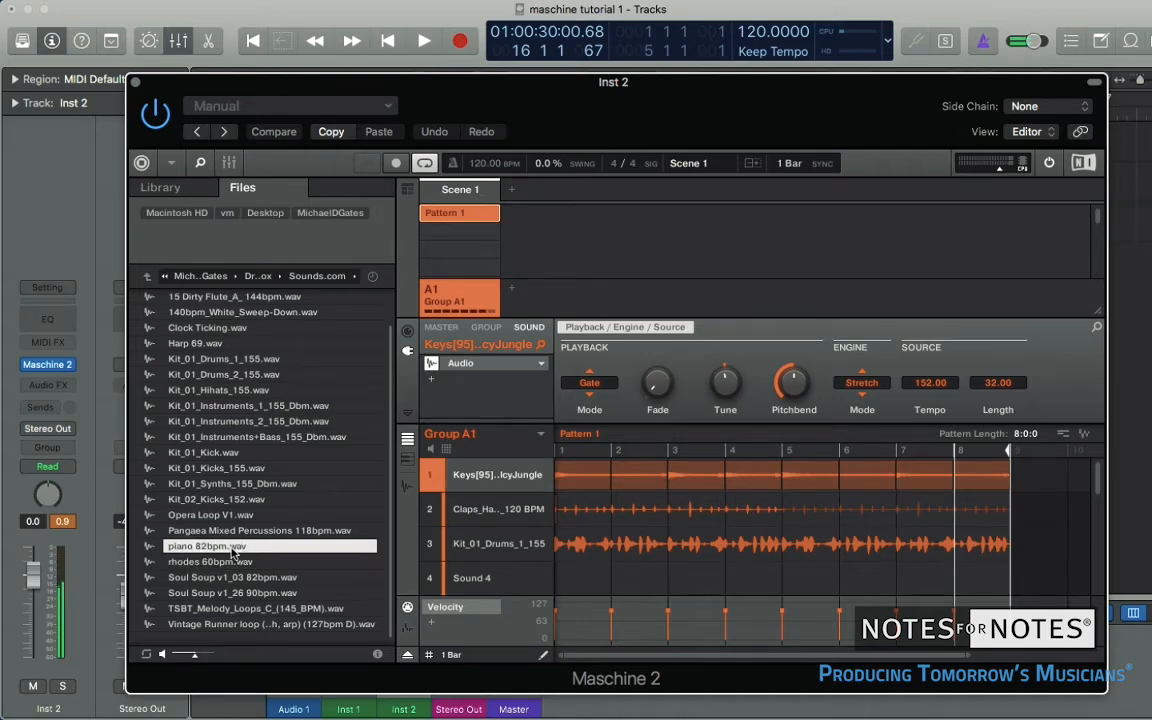
left_click_drag(232, 550, 470, 578)
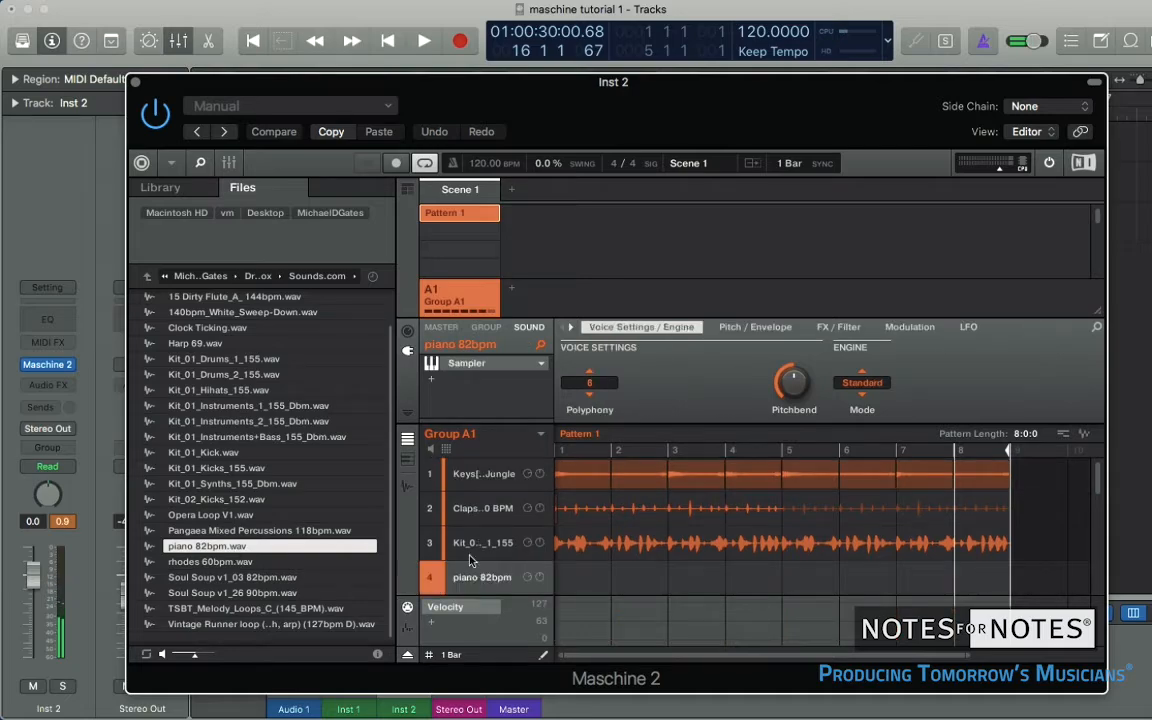
Mute the keys loop in Sound 1 and replace the Sampler on the Sound 4 piano loop with the internal Audio plug-in.
left_click(432, 474)
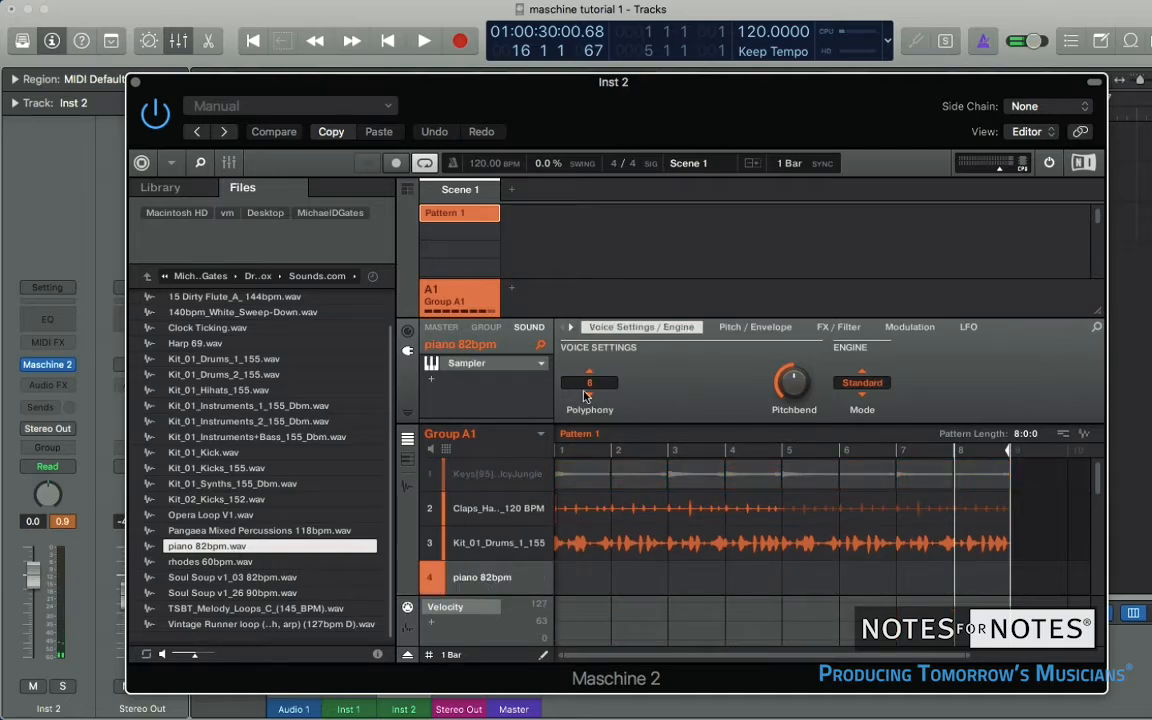
left_click(540, 364)
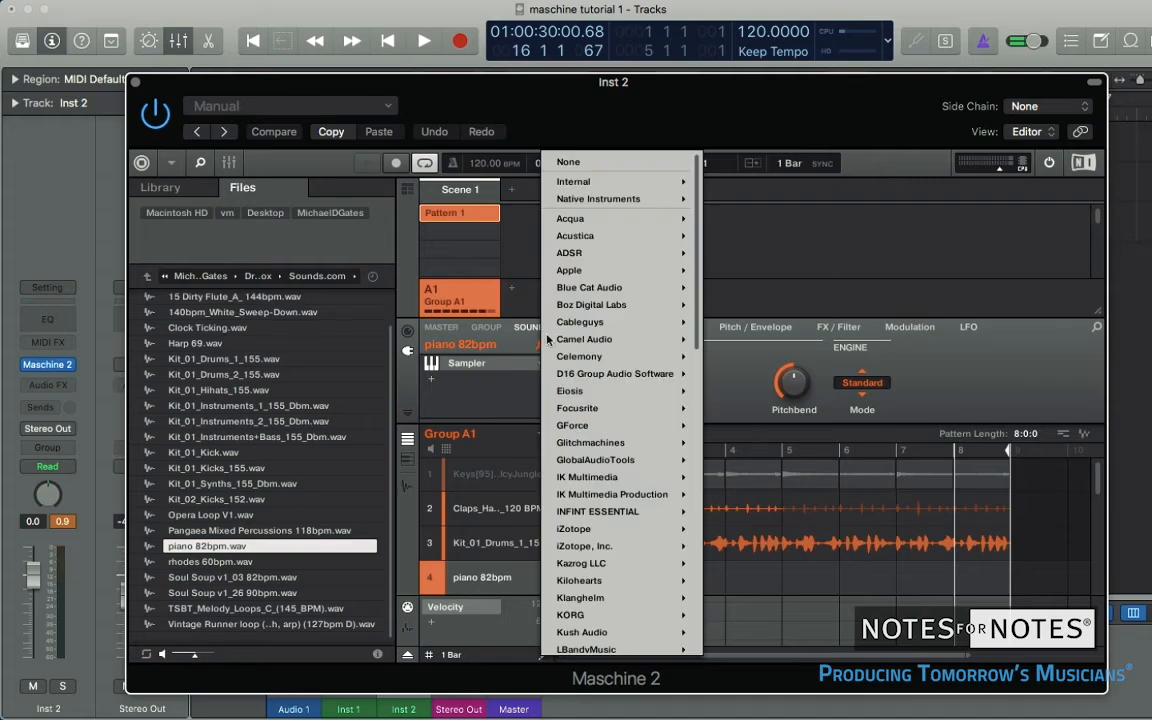
mouse_move(650, 181)
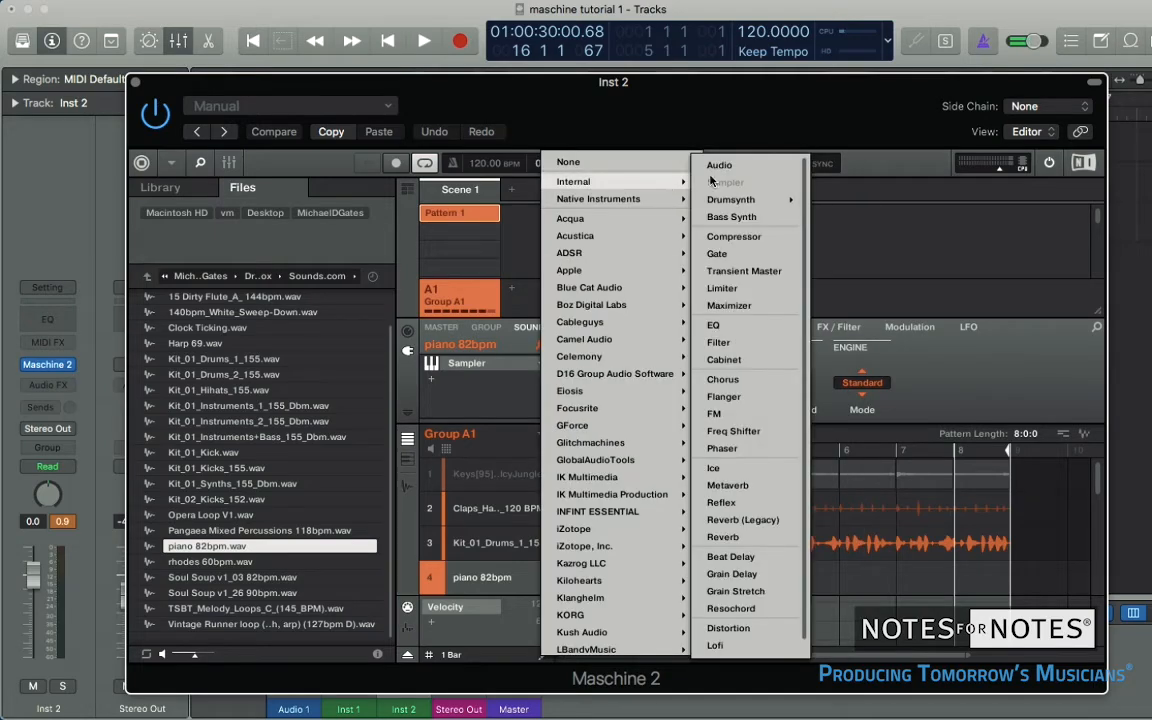
left_click(722, 161)
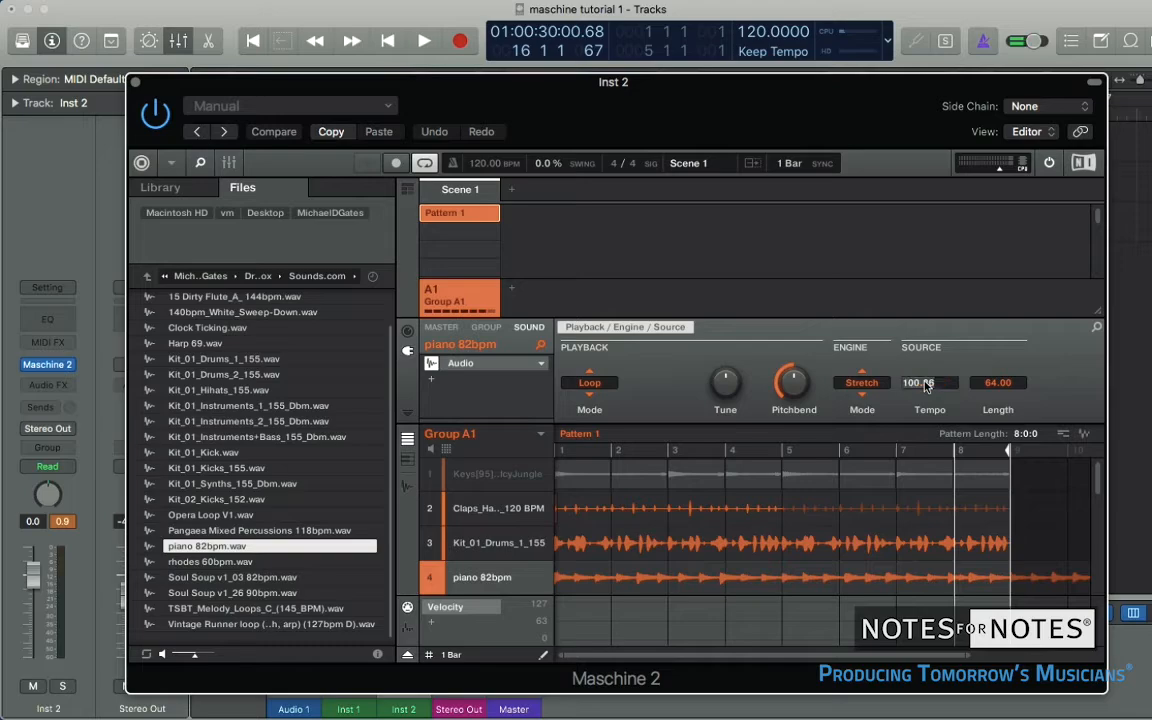
Set the piano loop's source tempo to 82.00, play the project from the beginning to hear it, and stop playback.
key("Return")
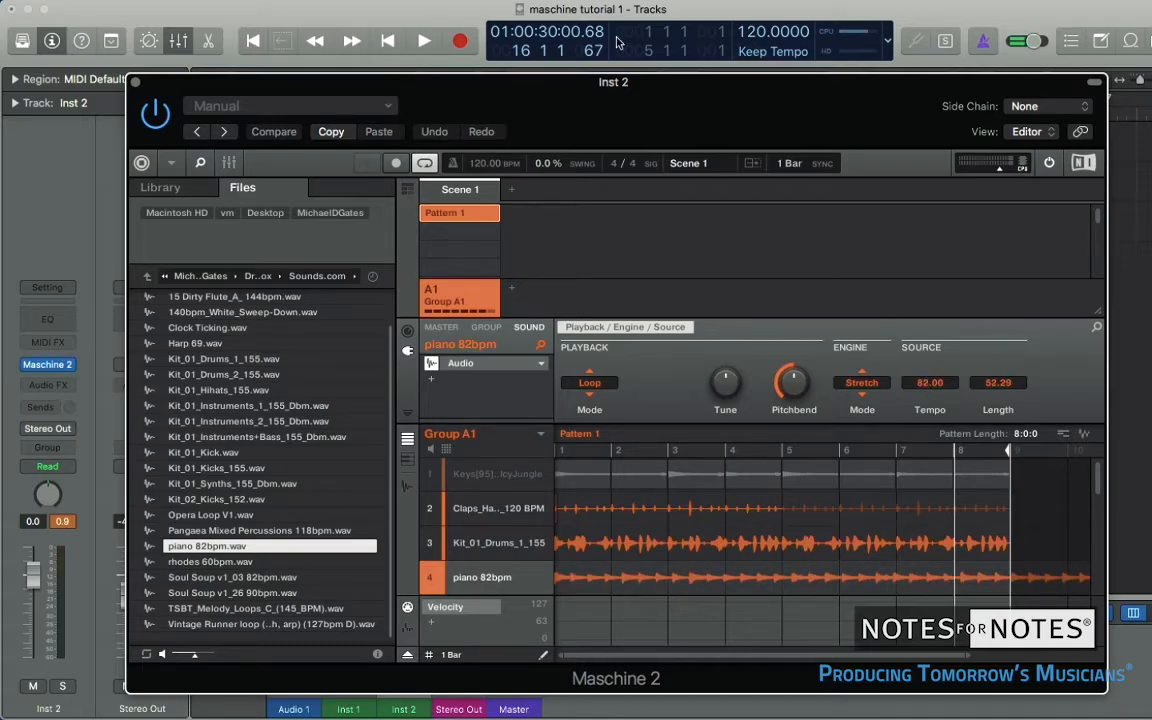
left_click(387, 46)
key("space")
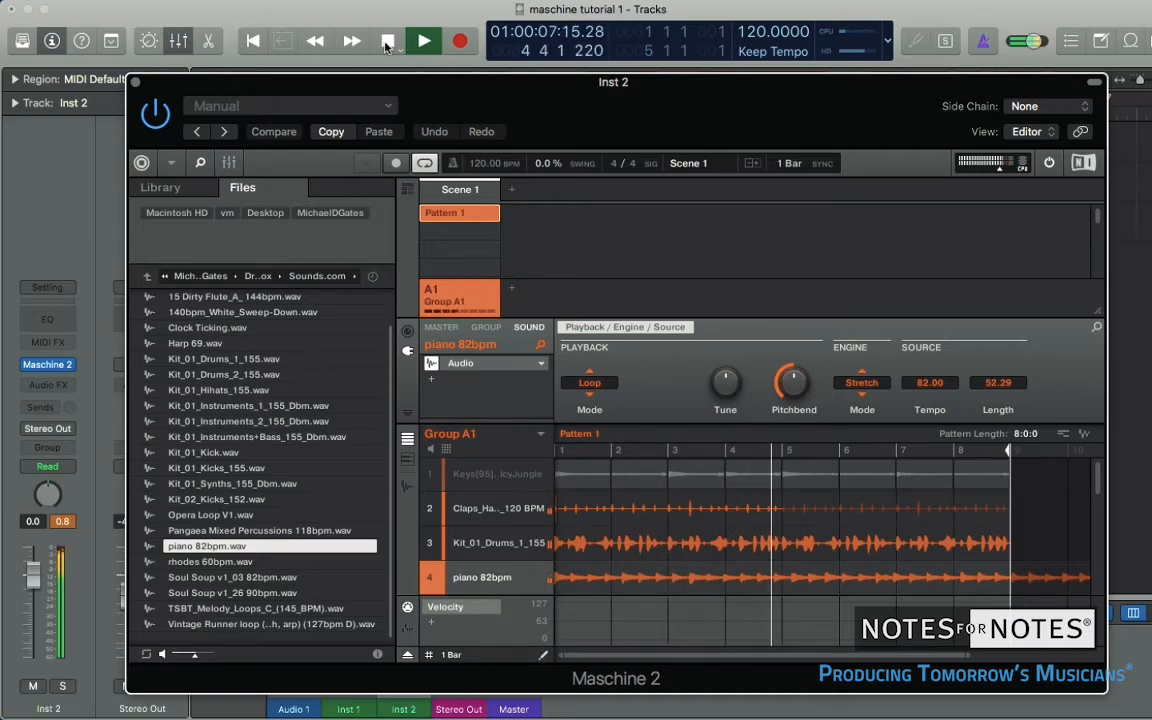
left_click(387, 42)
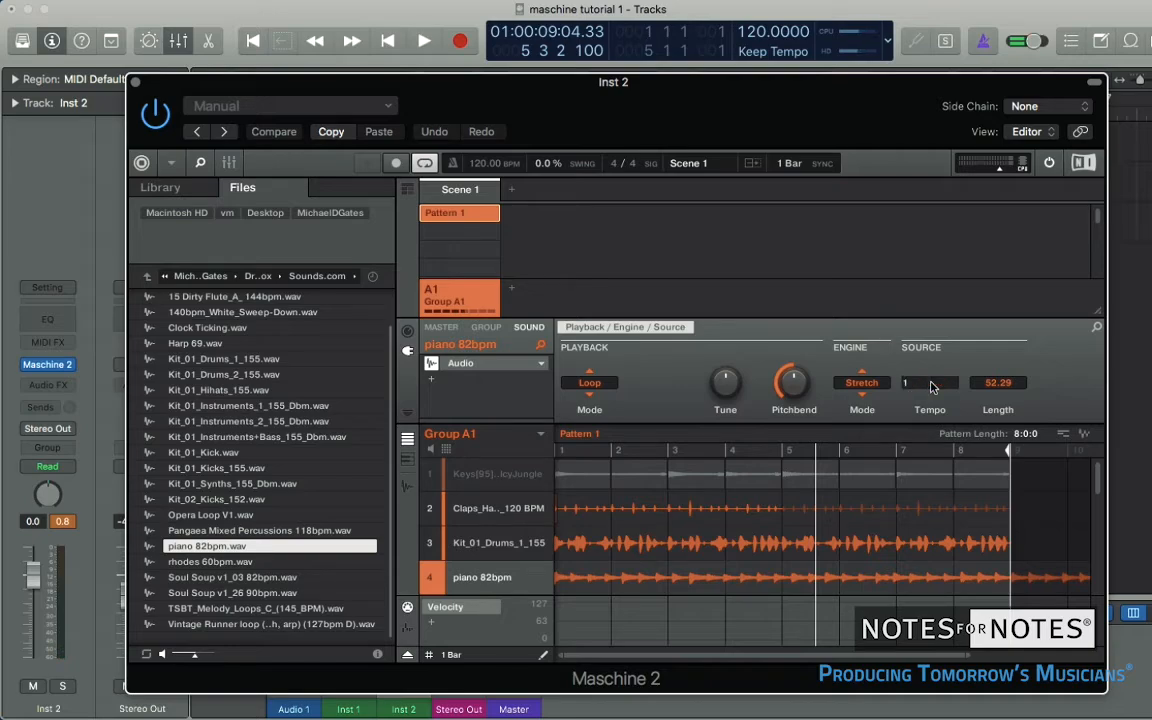
Try a source tempo of 100.00 on the piano loop and play the project from the beginning to compare.
key("Return")
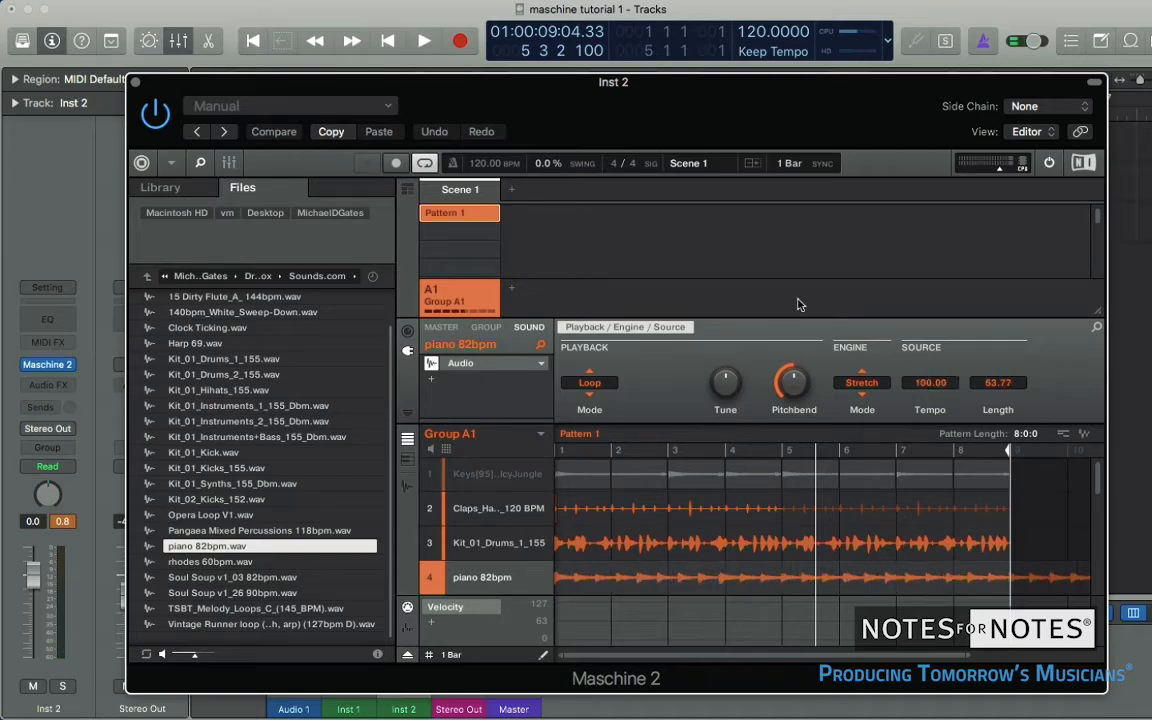
left_click(389, 45)
left_click(424, 41)
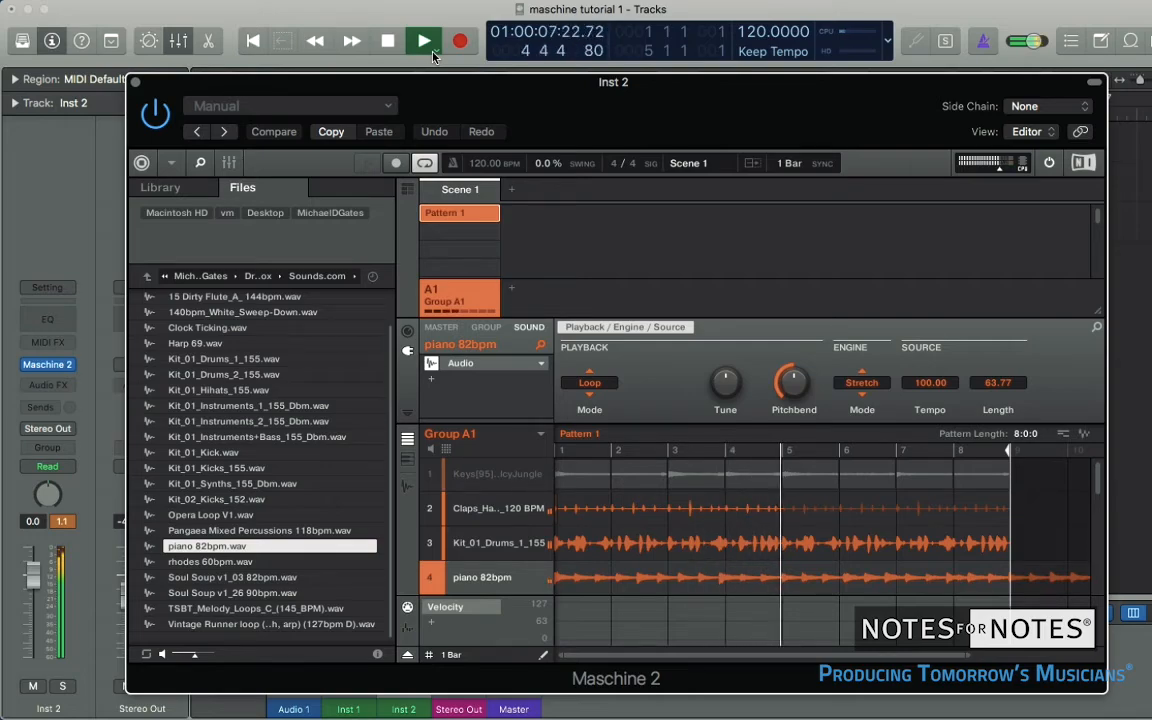
key("space")
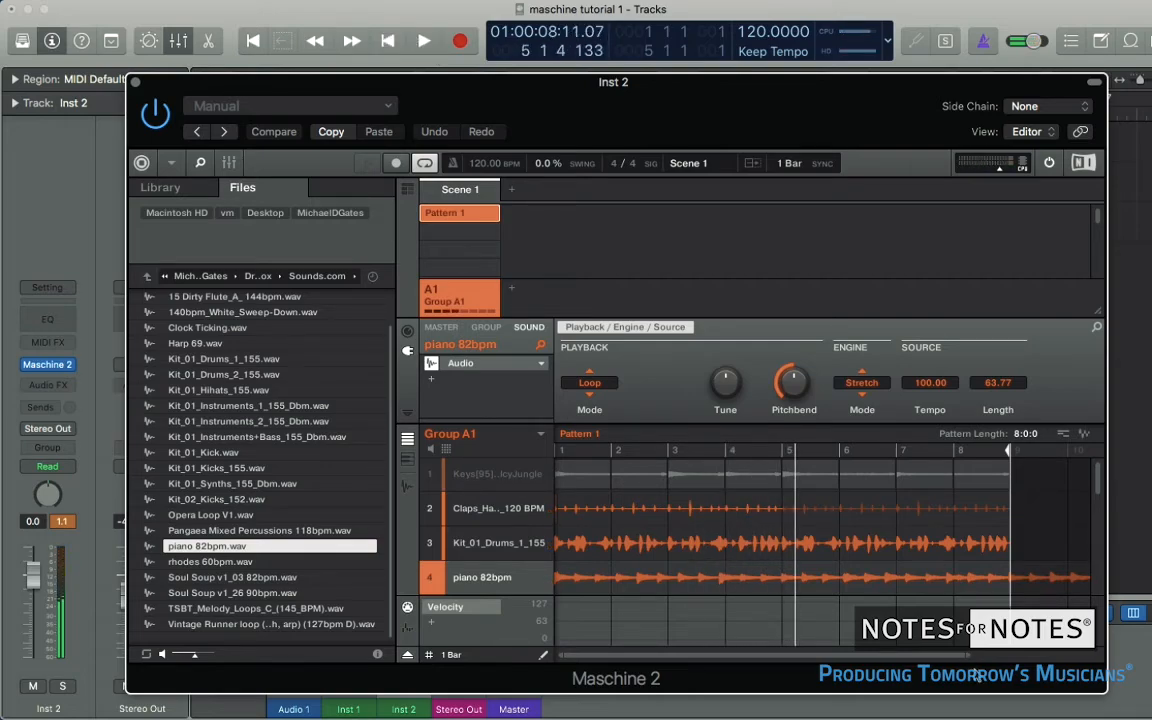
Lower the piano loop's source tempo to 69.00 and play the project from the beginning to check its timing against the drums.
left_click_drag(968, 654, 1147, 665)
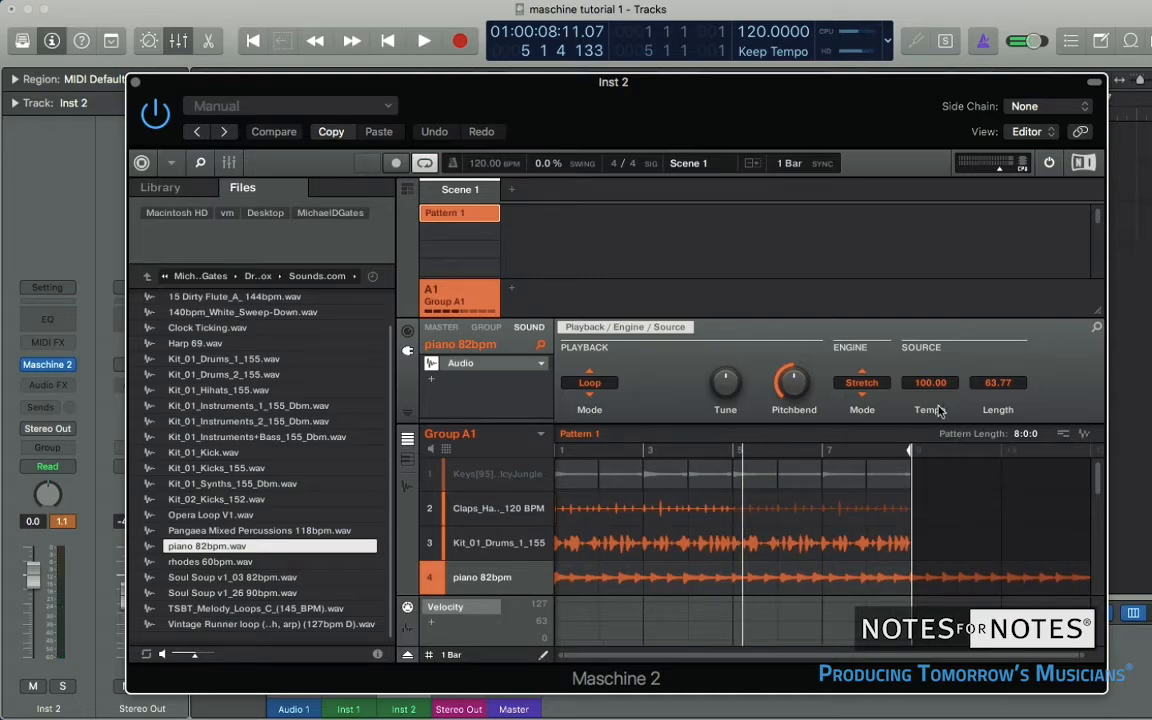
left_click_drag(928, 386, 928, 480)
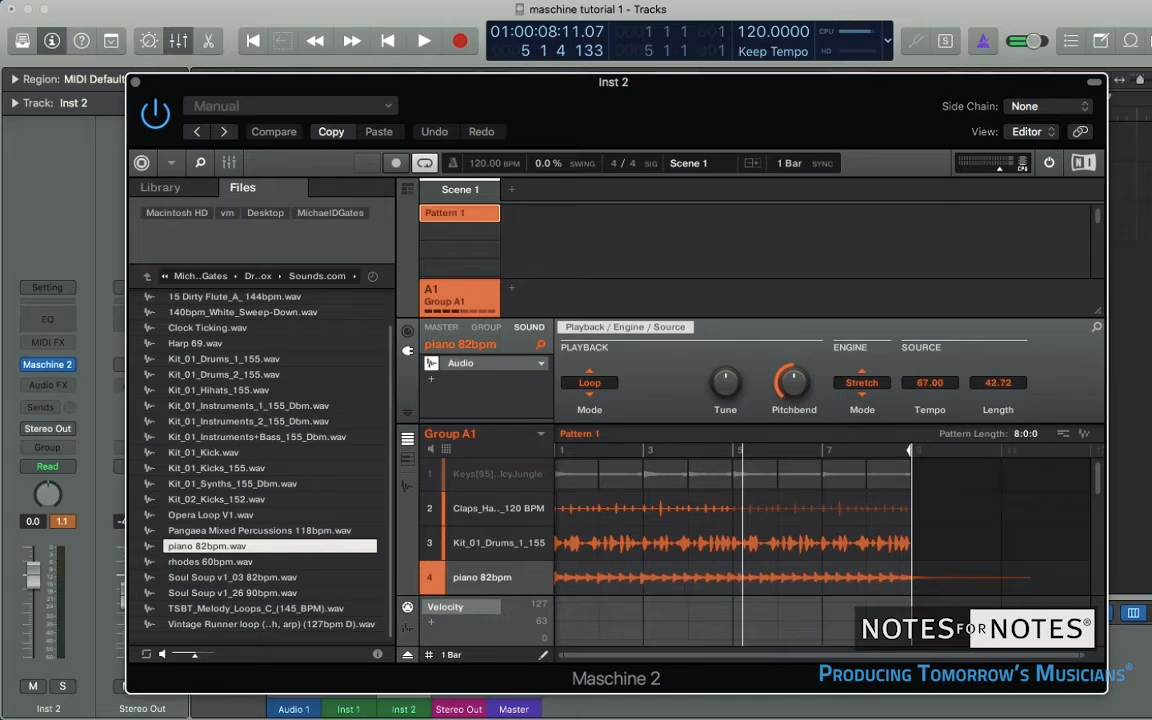
left_click_drag(928, 480, 928, 472)
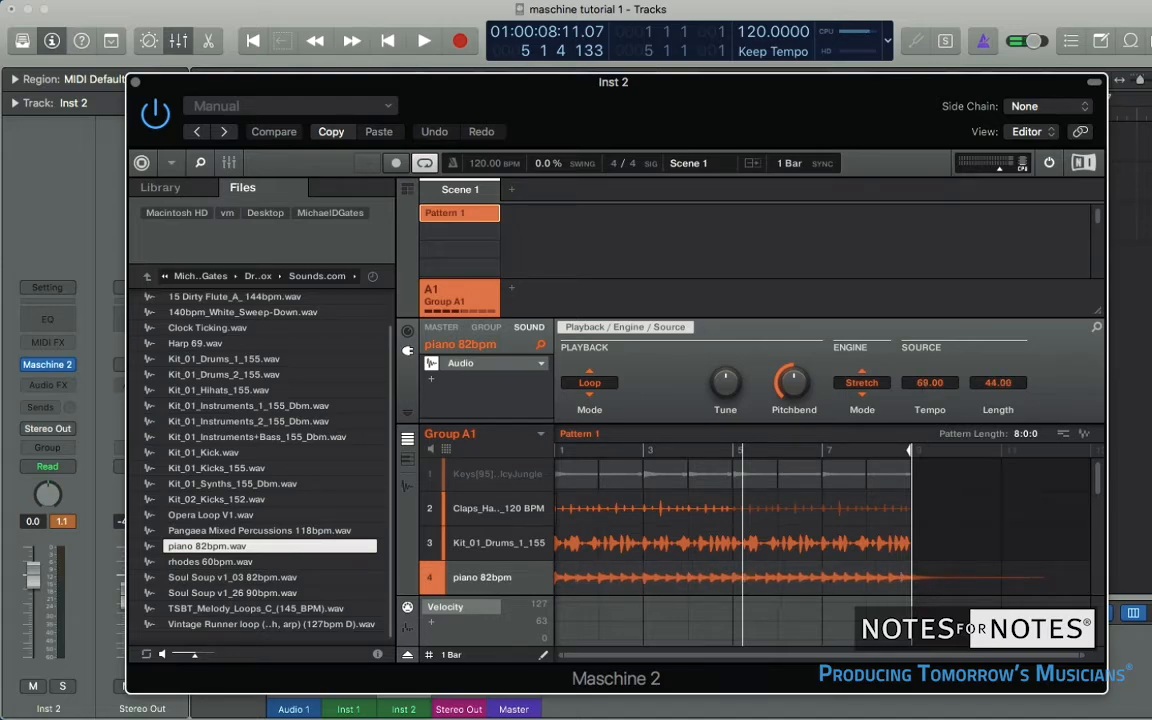
mouse_move(928, 472)
left_mouse_down()
mouse_move(928, 484)
mouse_move(928, 472)
left_mouse_up()
left_click(388, 41)
key("space")
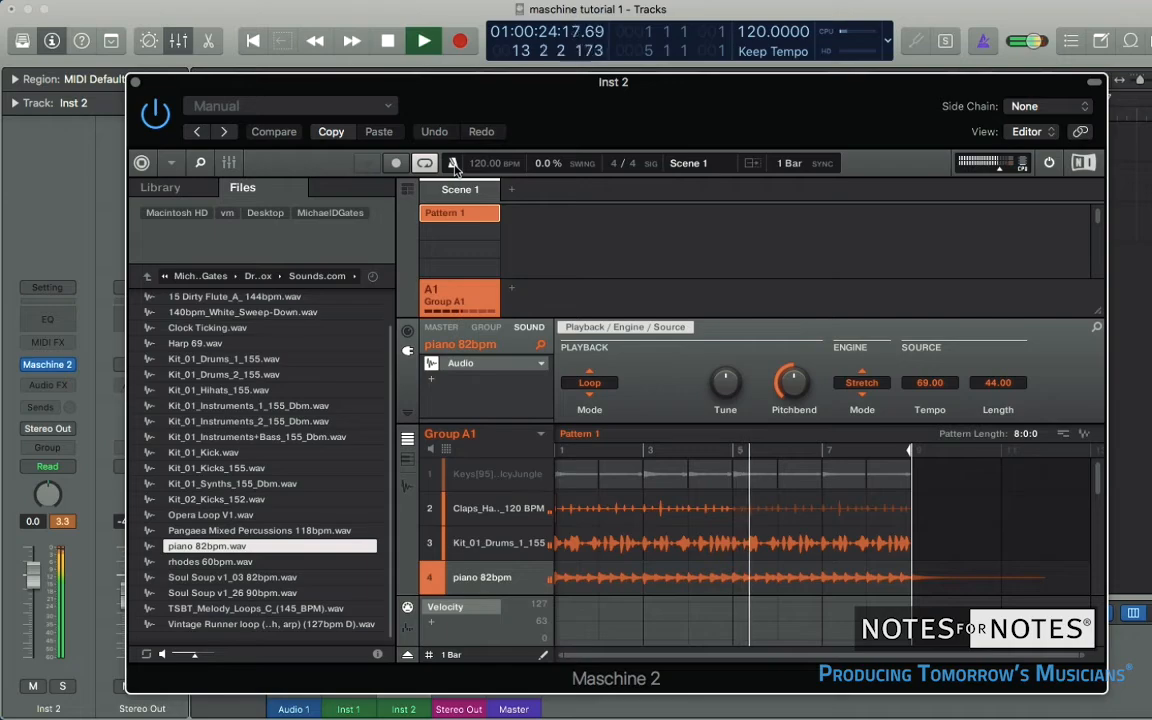
key("space")
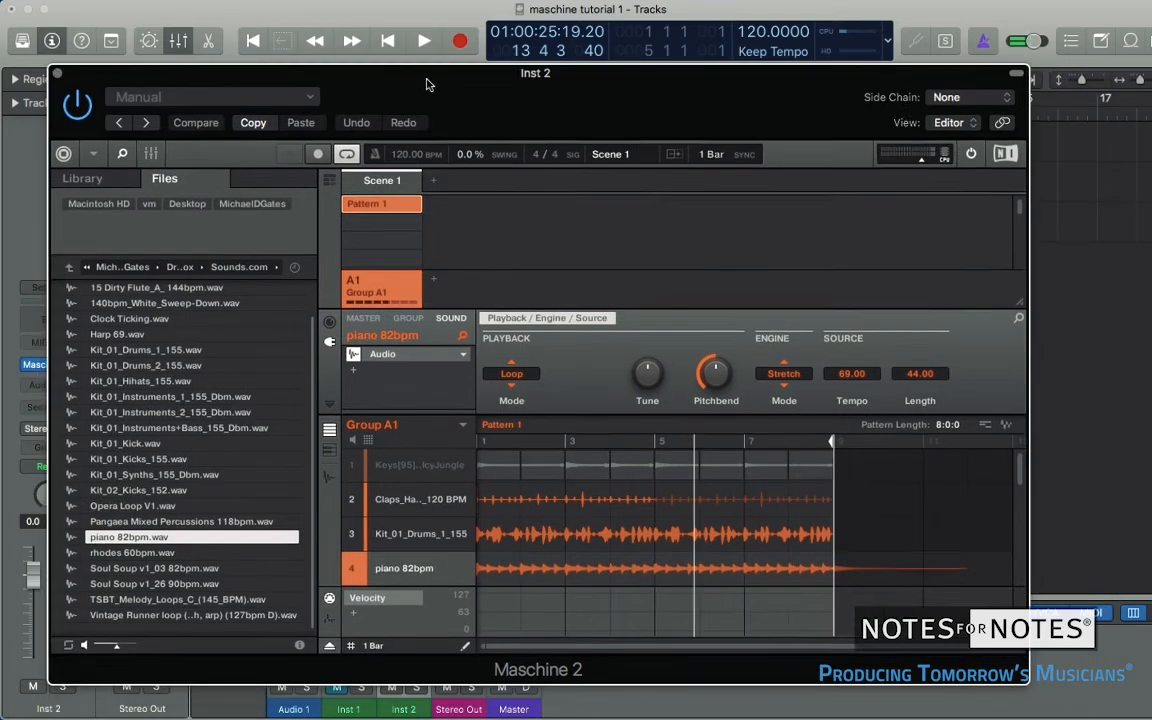
Export the audio of Group A1's Pattern 1 onto a new Logic track starting at bar 11.
left_click_drag(458, 84, 170, 30)
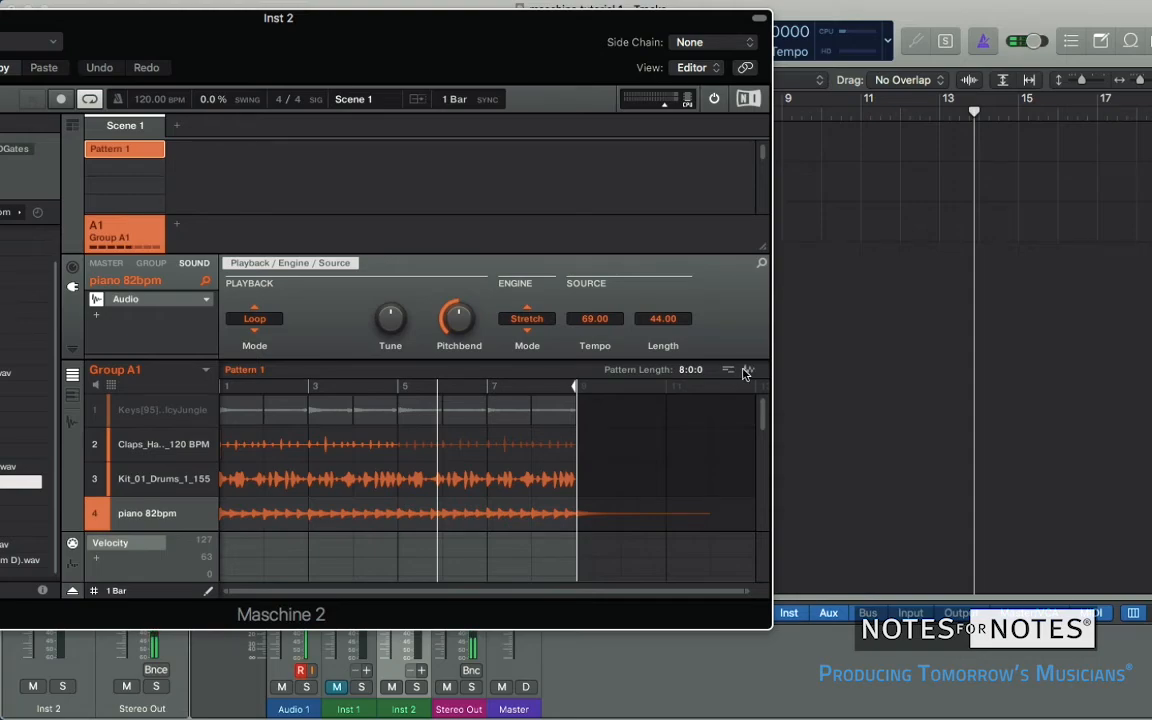
left_click_drag(744, 372, 860, 317)
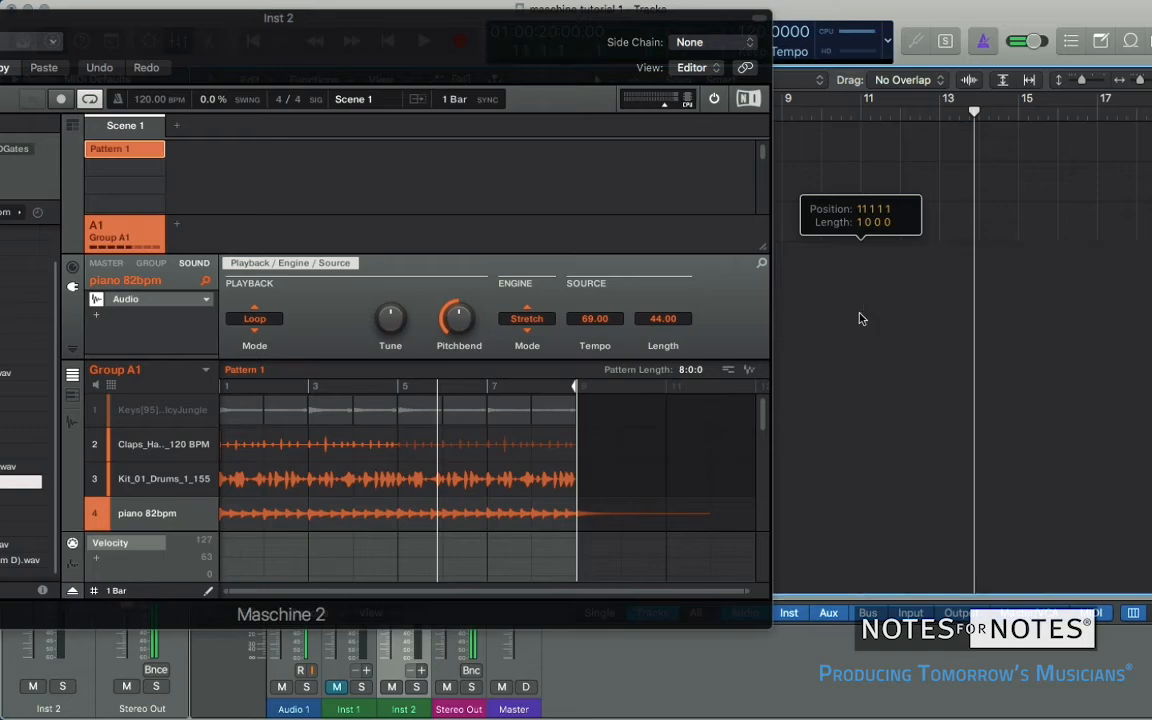
left_click_drag(564, 36, 724, 336)
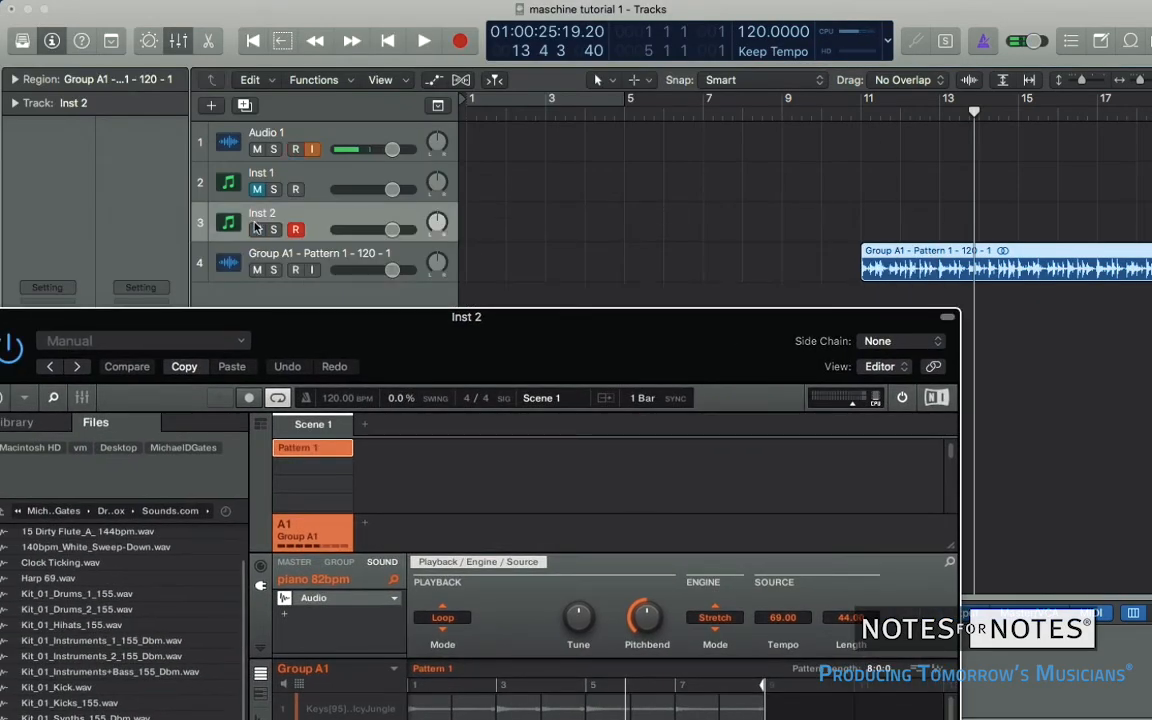
Mute the Inst 2 track and play the exported Group A1 region from just before bar 11.
left_click(256, 229)
left_click(842, 112)
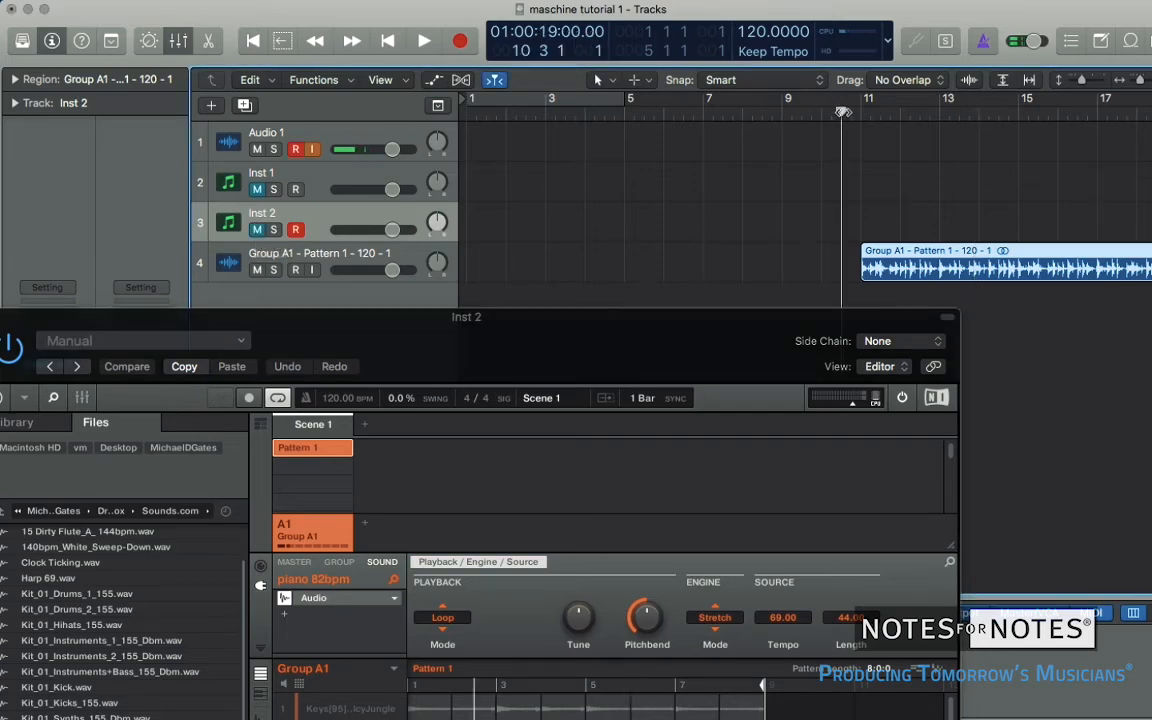
key("space")
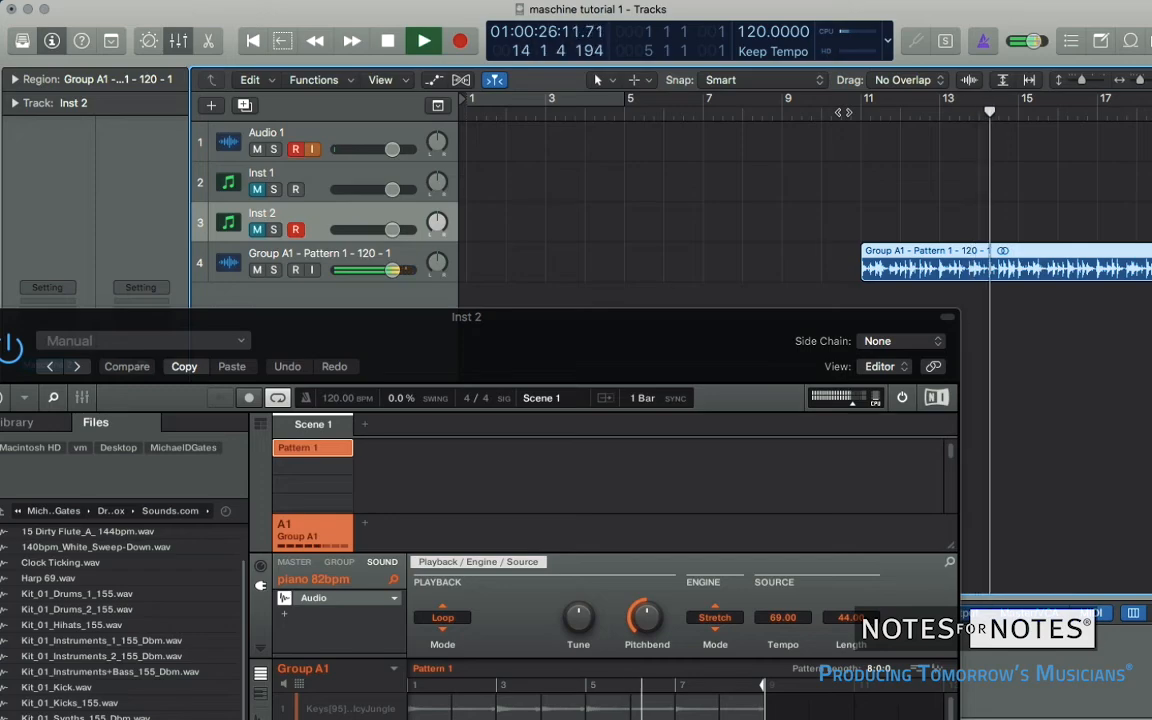
key("space")
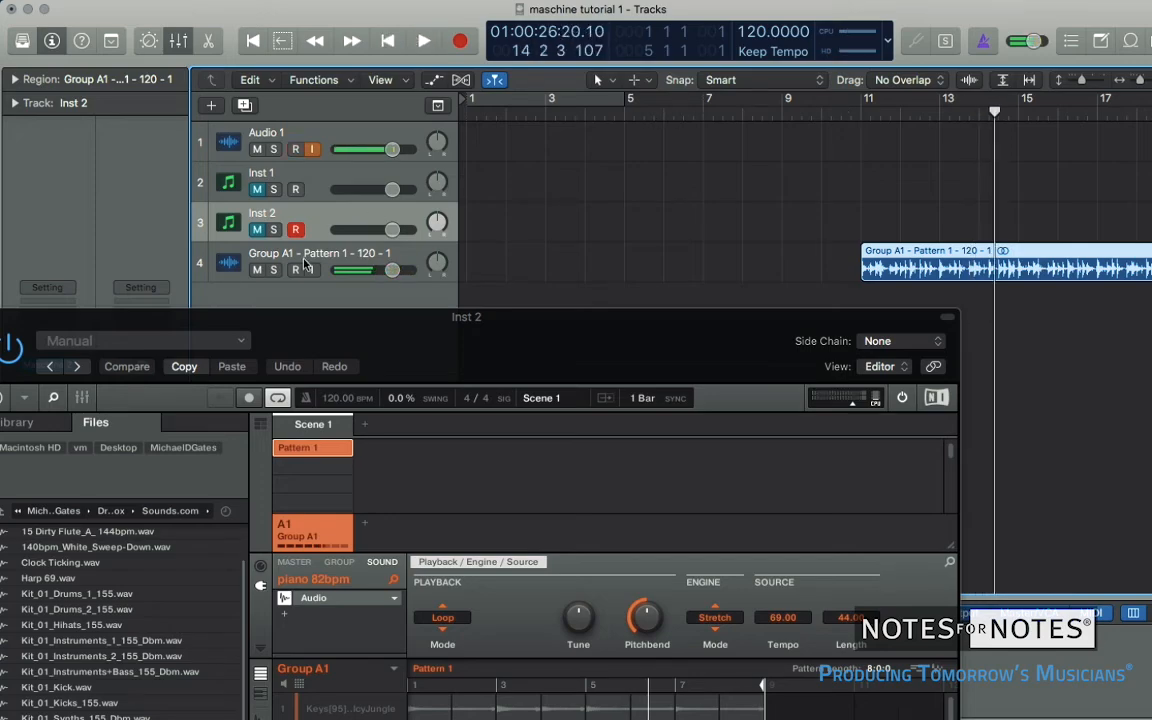
Delete the exported Group A1 audio region from its track.
left_click(308, 258)
key("Delete")
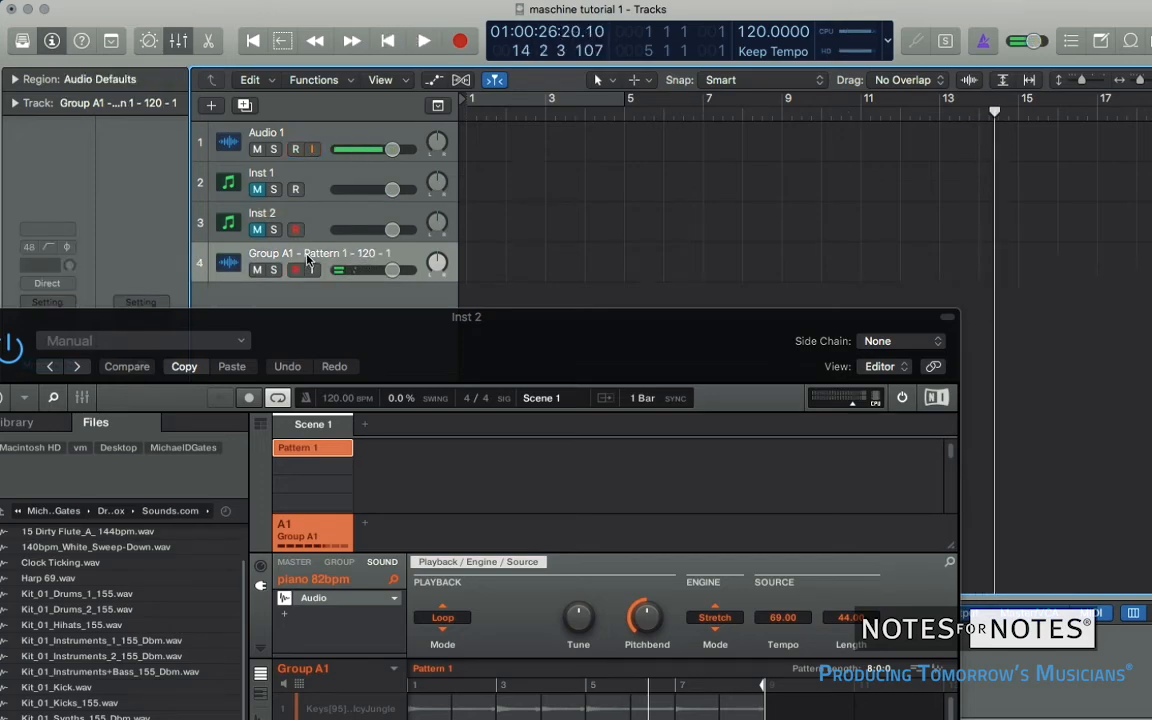
Switch Maschine's pattern editor to the keyboard view and export the Sound 2 claps loop as audio onto a new Logic track at bar 17.
left_click_drag(282, 316, 271, 4)
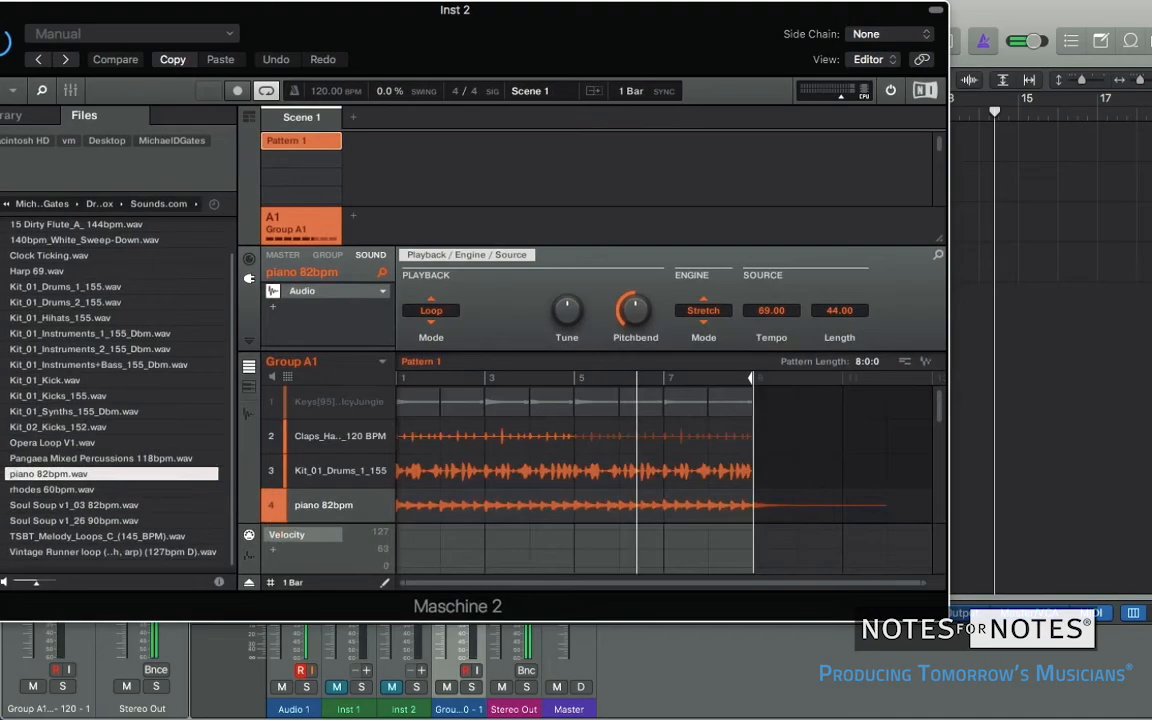
left_click(250, 390)
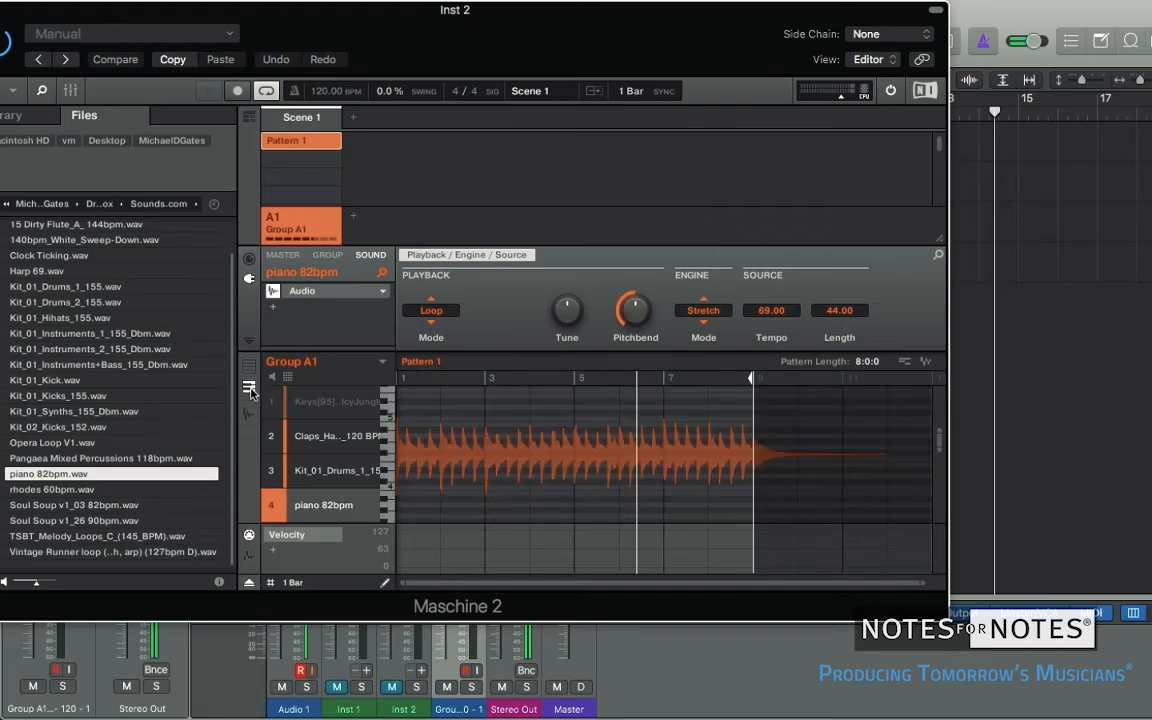
left_click(327, 460)
left_click(300, 436)
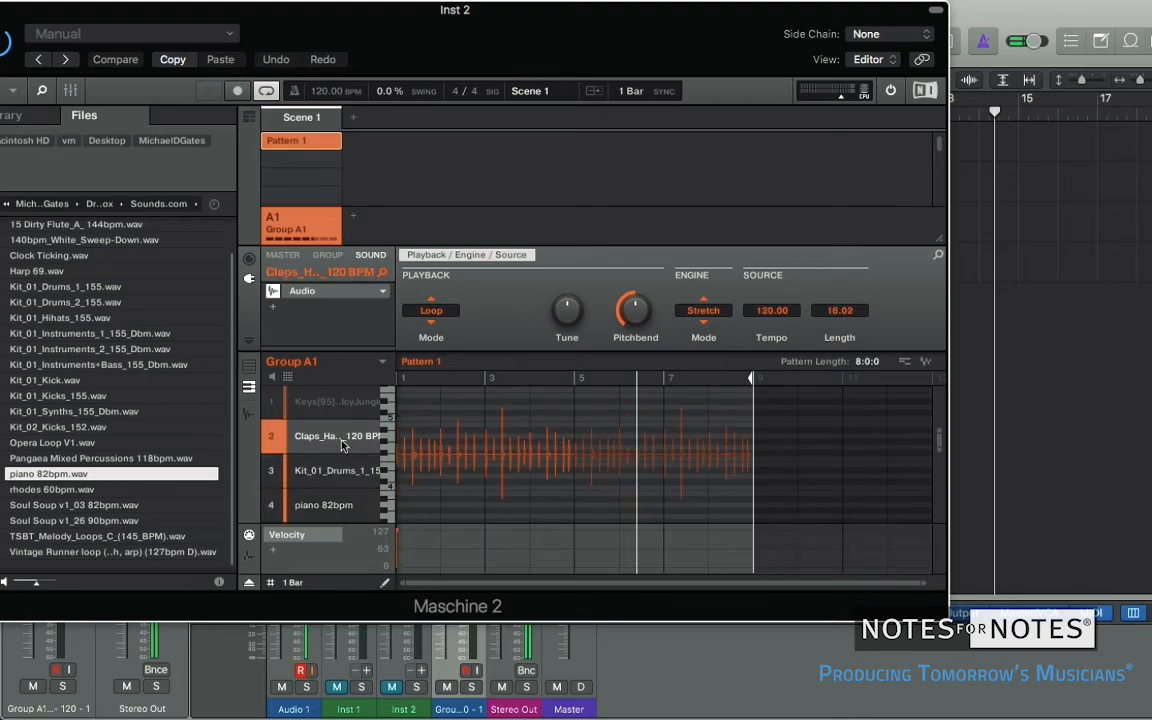
left_click_drag(924, 363, 1094, 354)
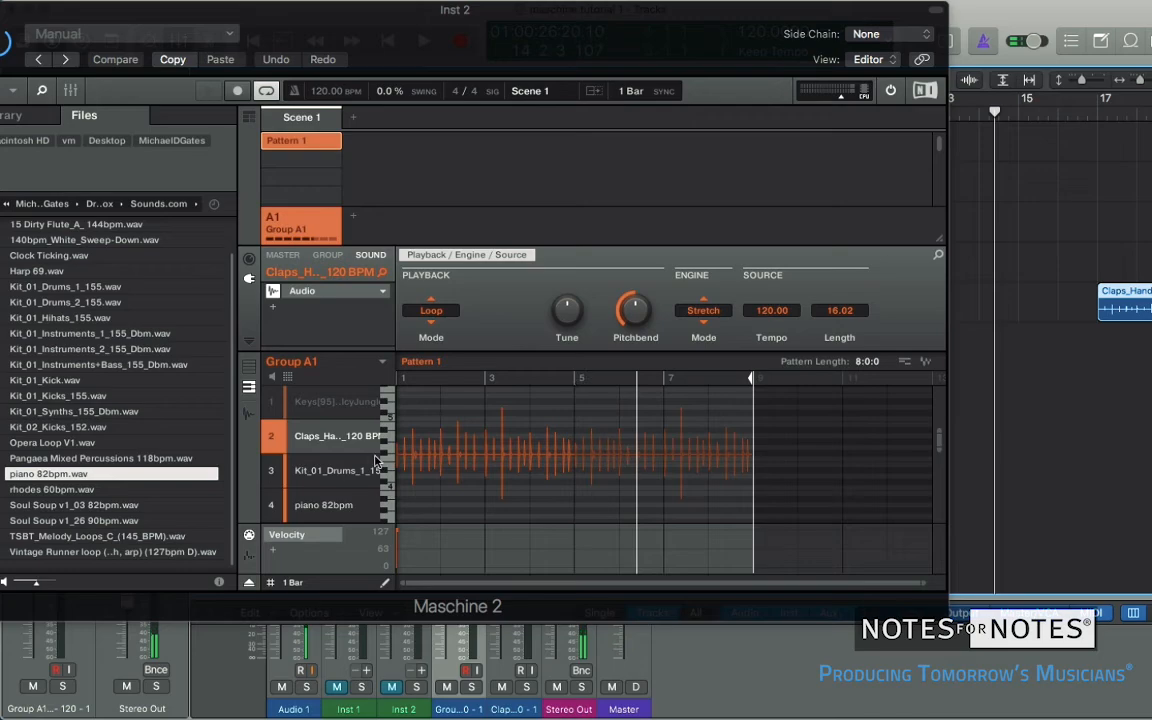
Export the Sound 3 drum loop and the Sound 4 piano loop as audio onto separate new Logic tracks at bar 17.
left_click(320, 470)
left_click_drag(920, 363, 1095, 392)
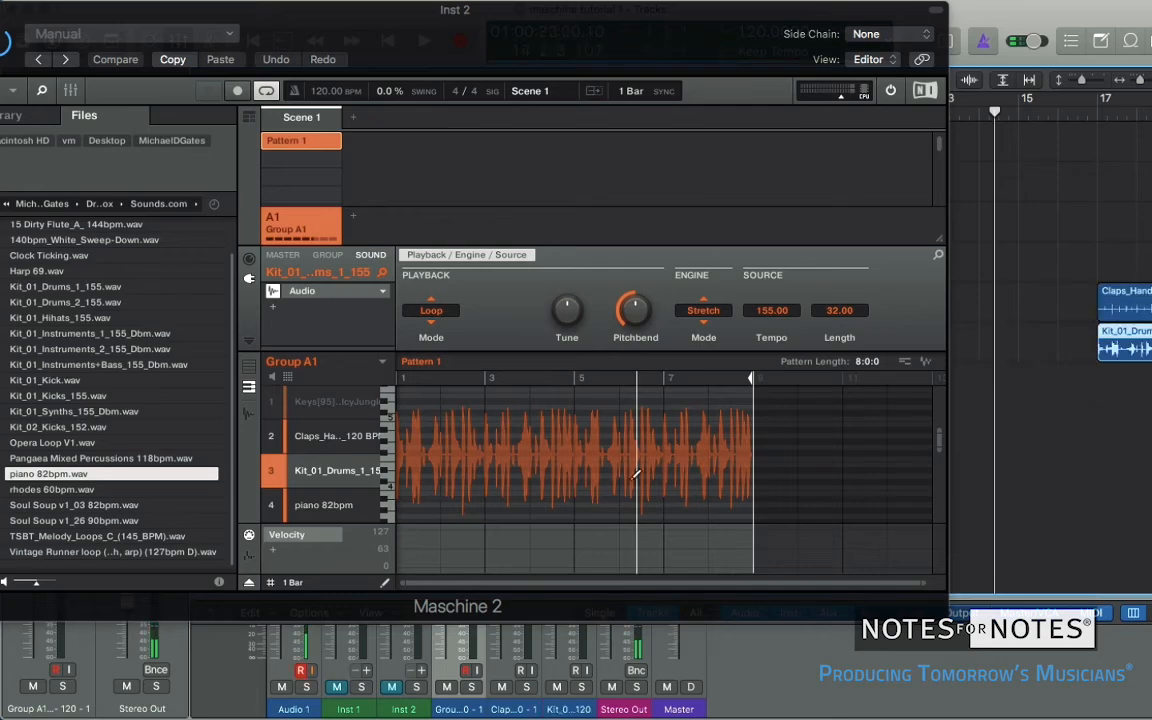
left_click(330, 505)
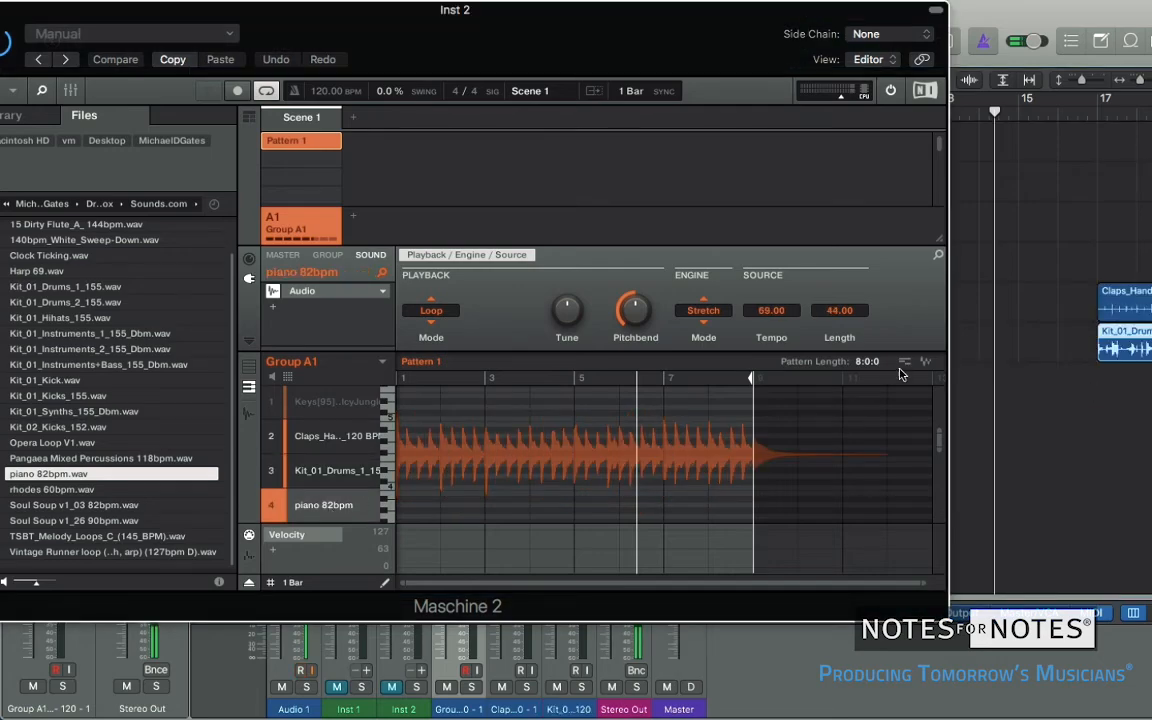
left_click_drag(924, 364, 1099, 397)
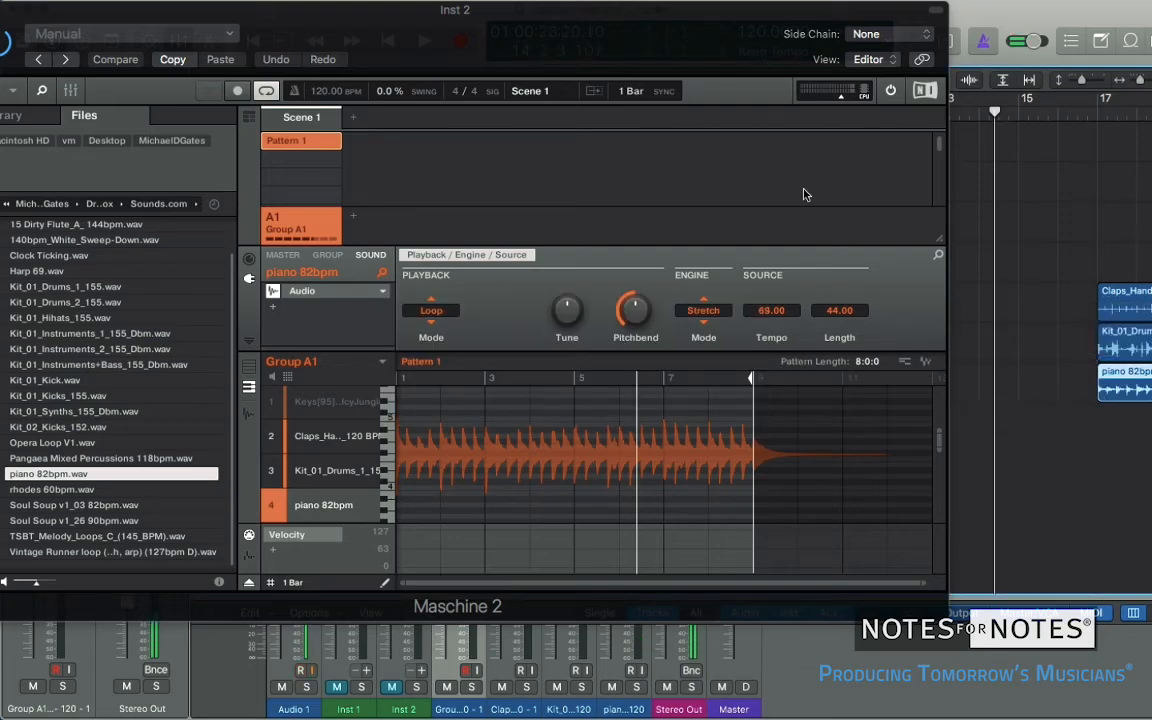
Close the Maschine plug-in window and place the playhead at bar 15 of the arrangement.
left_click_drag(311, 25, 507, 181)
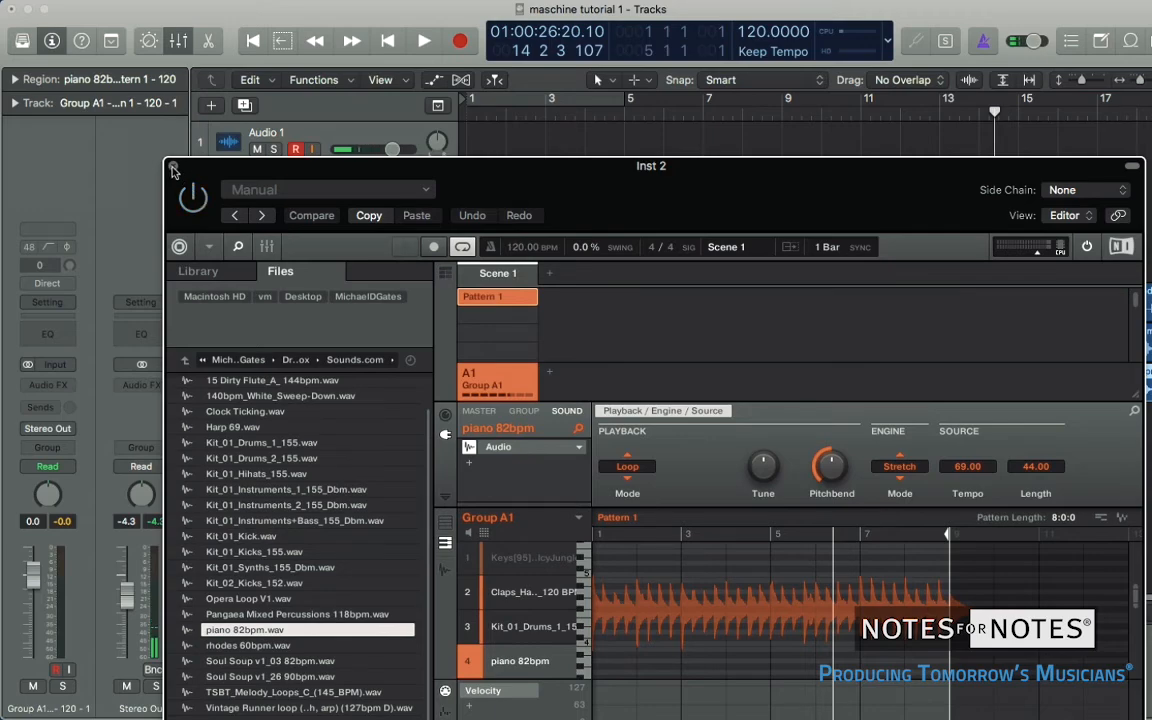
left_click(172, 166)
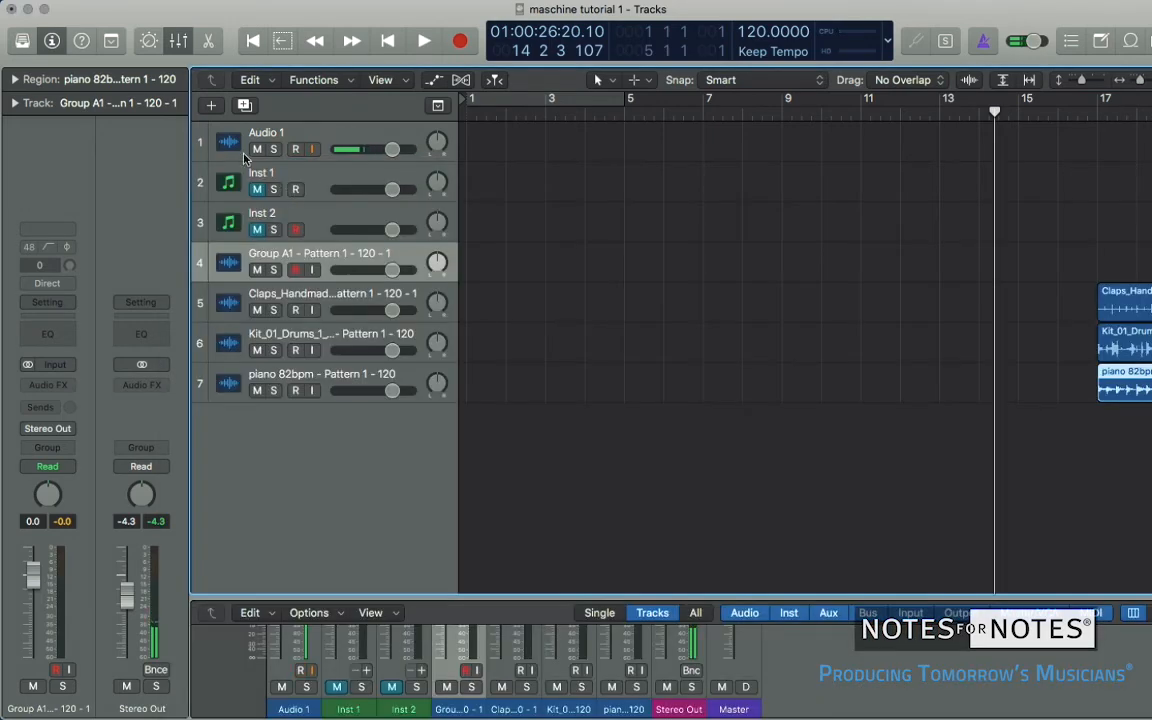
left_click(295, 149)
key("i")
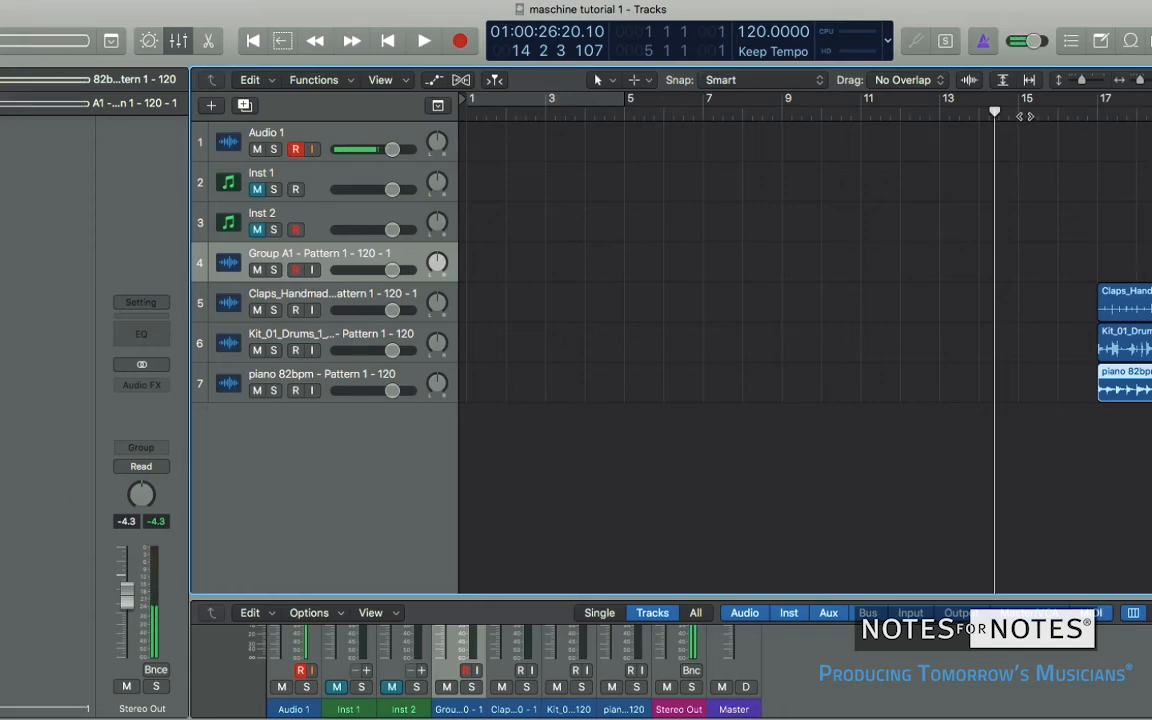
left_click(1026, 116)
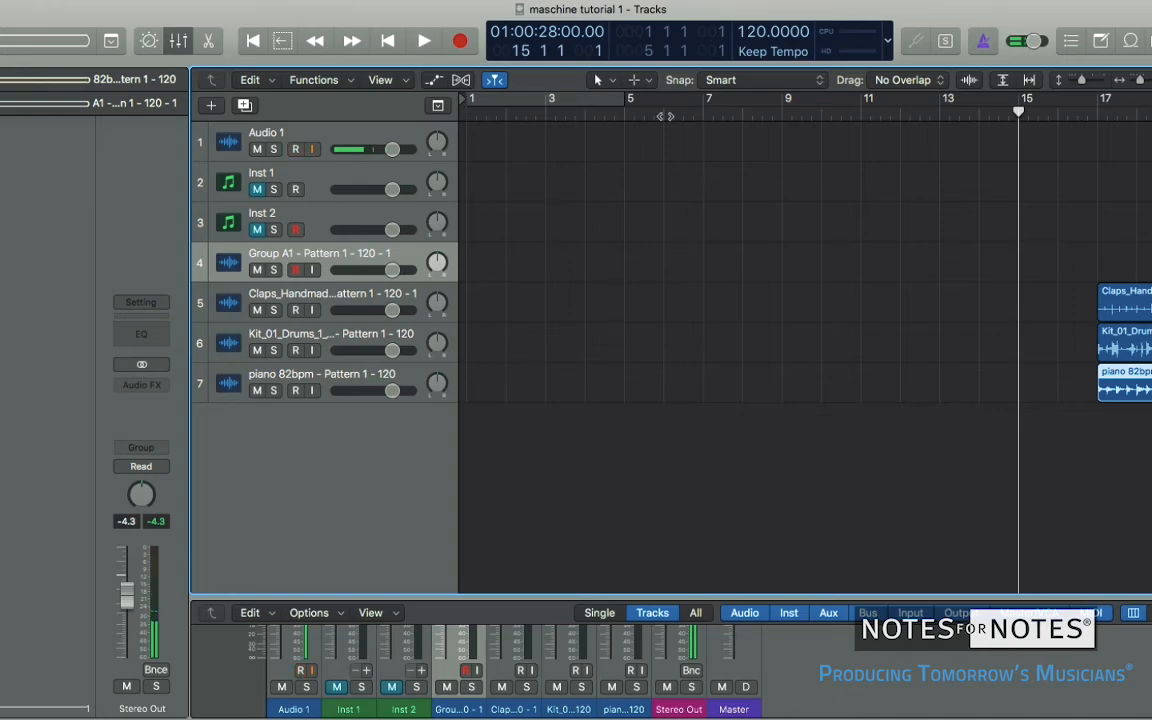
Copy the claps, drum and piano regions from bar 17 to bar 1 and repeat the copies once at bar 9.
scroll(1104, 291, "right", 5)
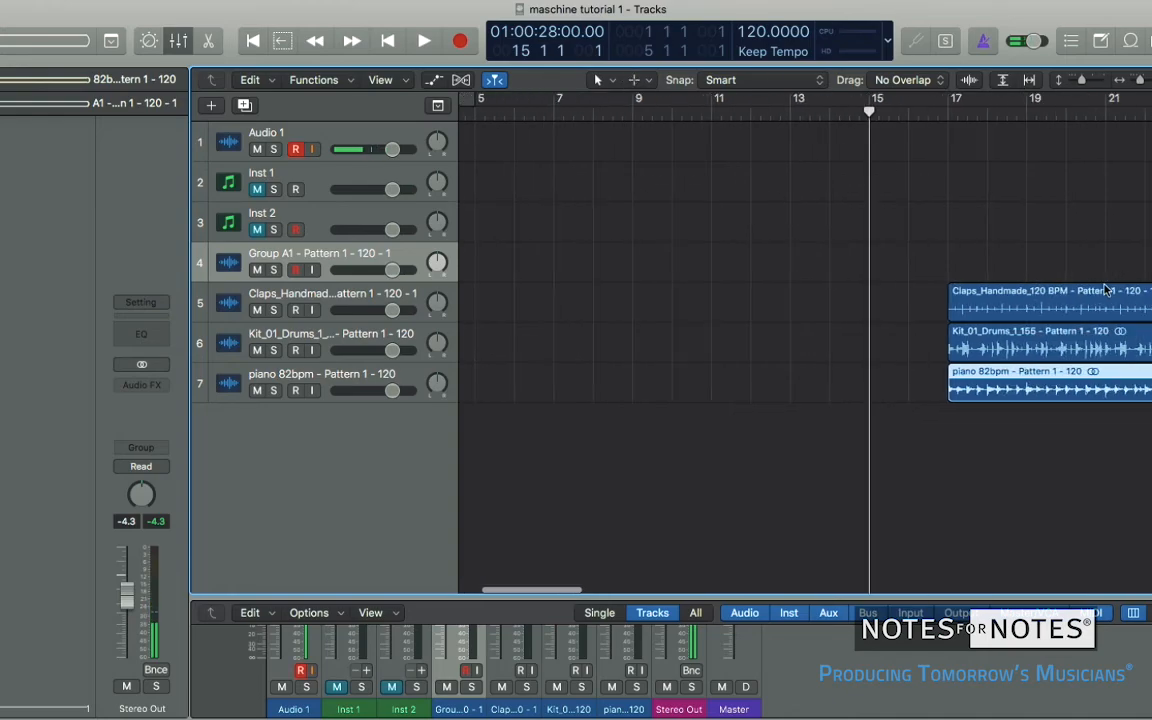
left_click_drag(846, 256, 1037, 363)
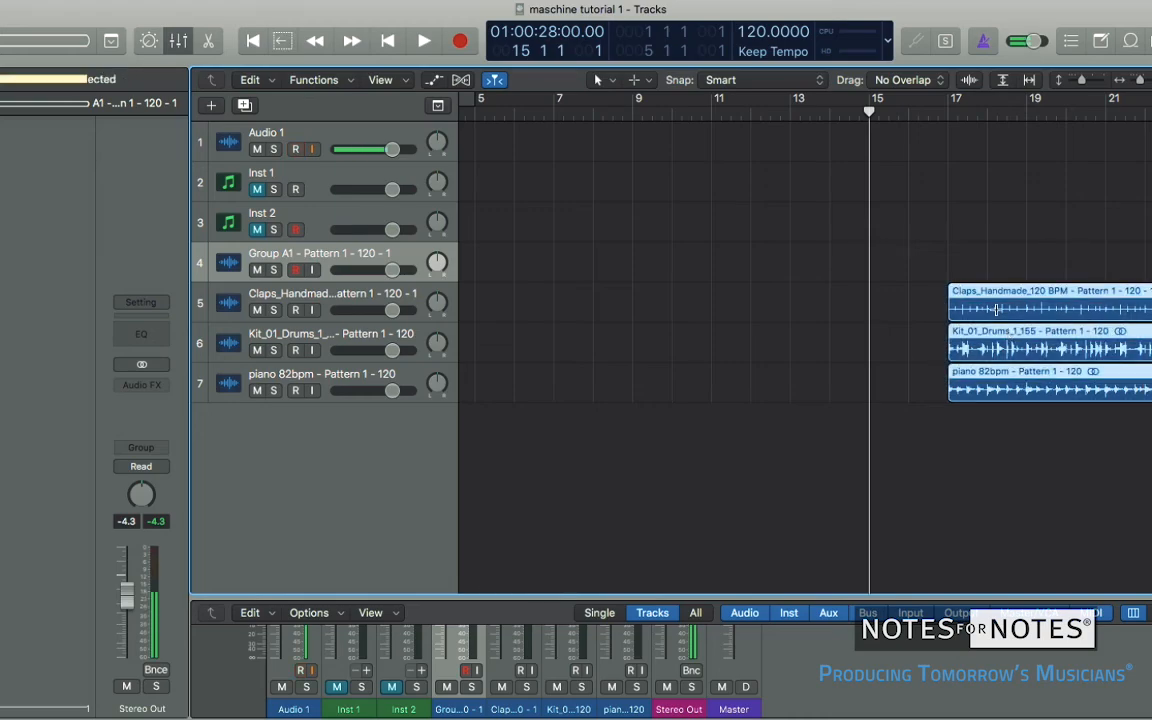
left_click_drag(1092, 316, 523, 290)
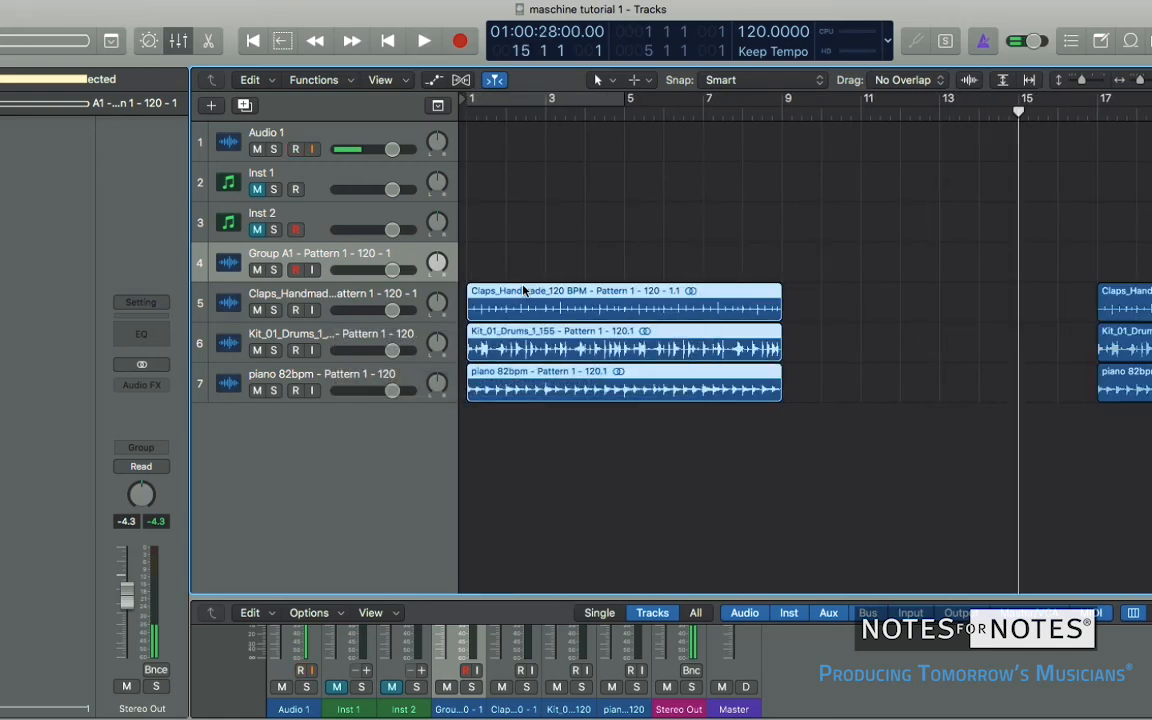
key("super+r")
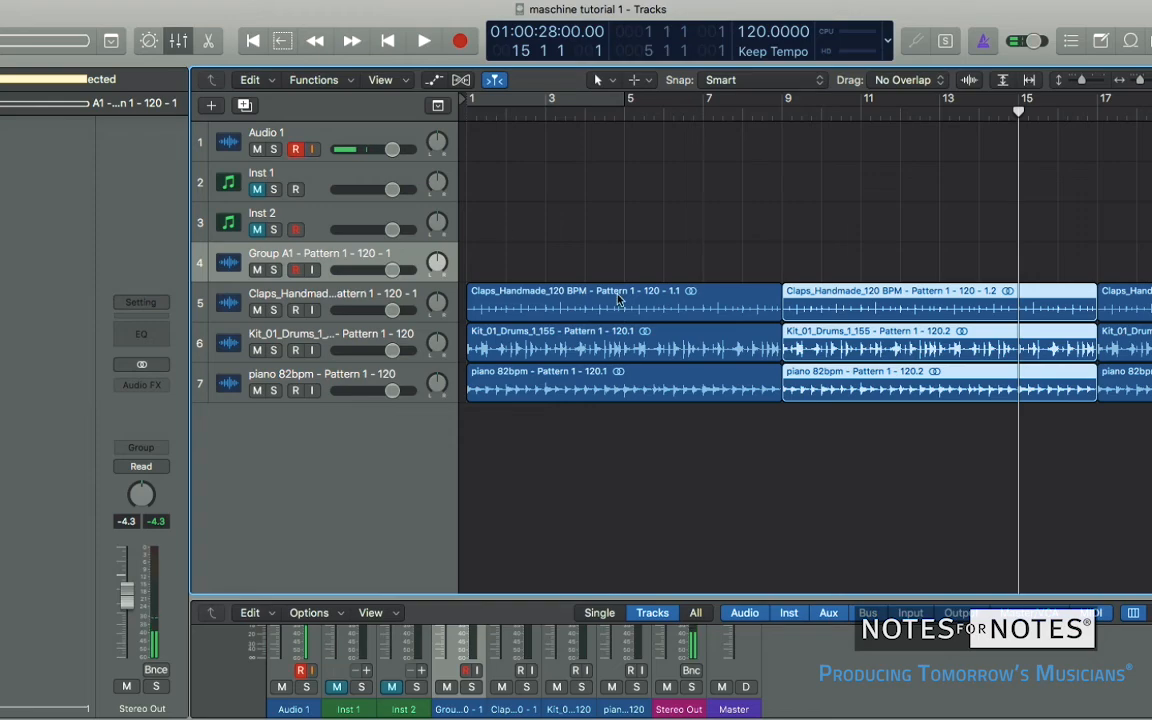
Delete the drum region at bar 1 from the Kit_01_Drums track.
left_click(511, 378)
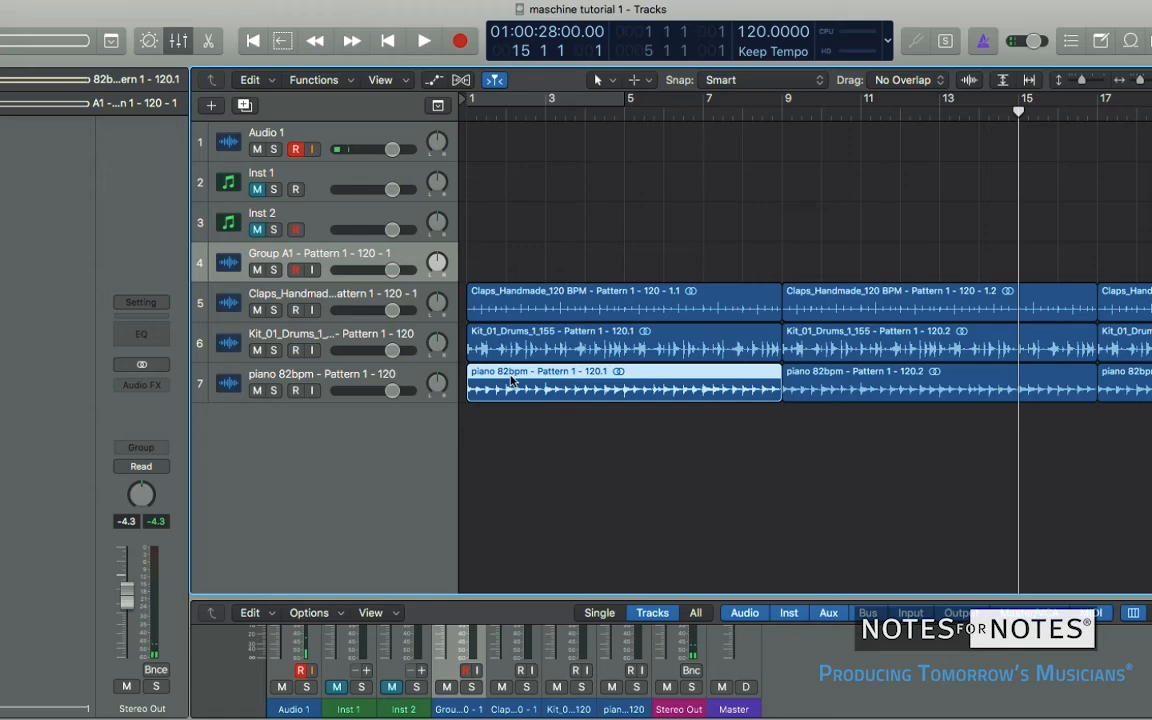
left_click(513, 338)
key("Delete")
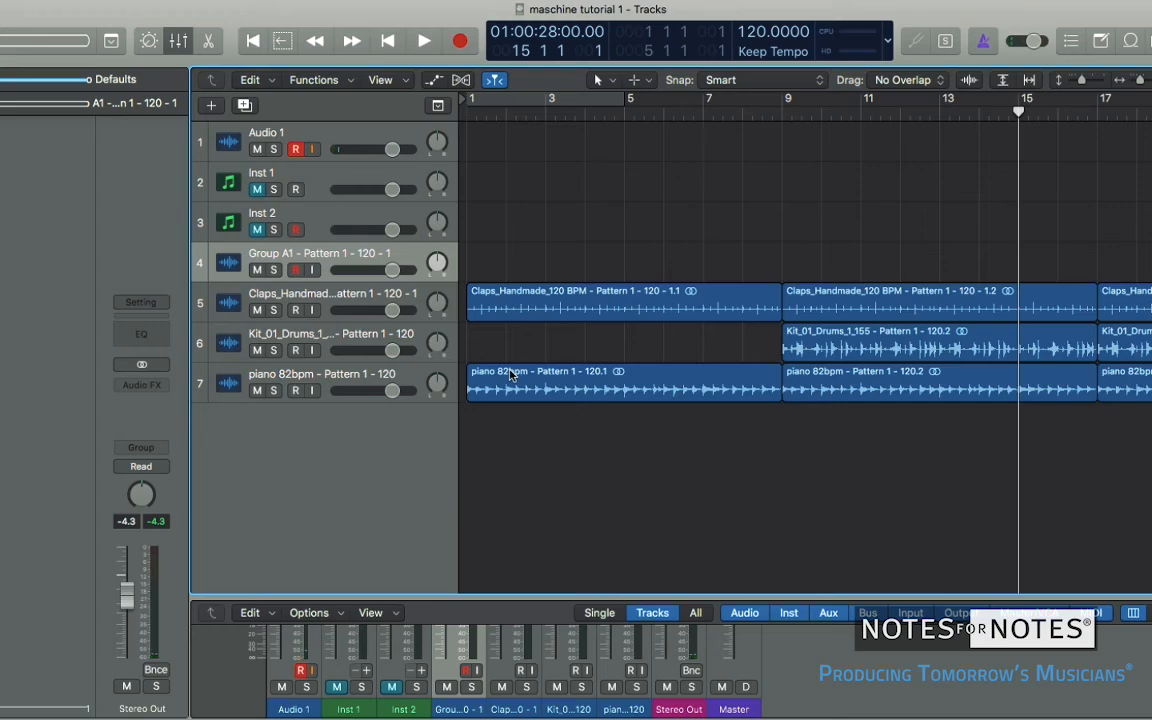
Try to copy the piano region at bar 1 into the empty area below the tracks, and undo the misplaced copy.
left_click(510, 374)
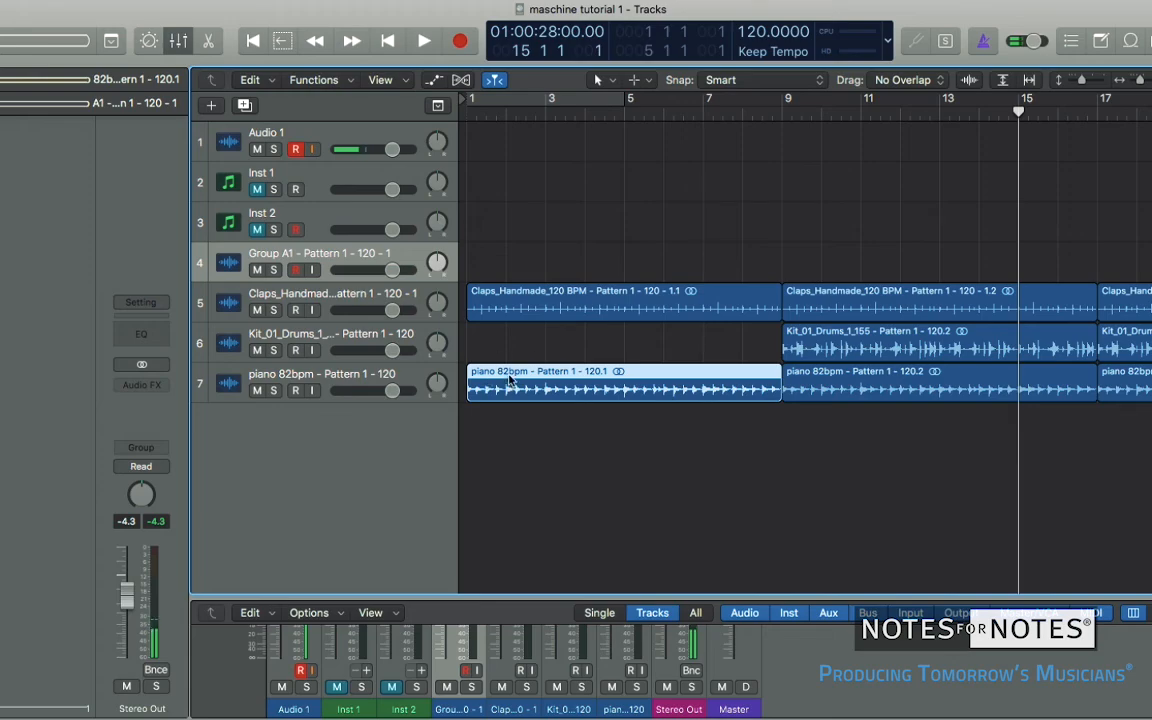
right_click(510, 379)
left_click(478, 468)
left_click_drag(498, 378, 500, 444)
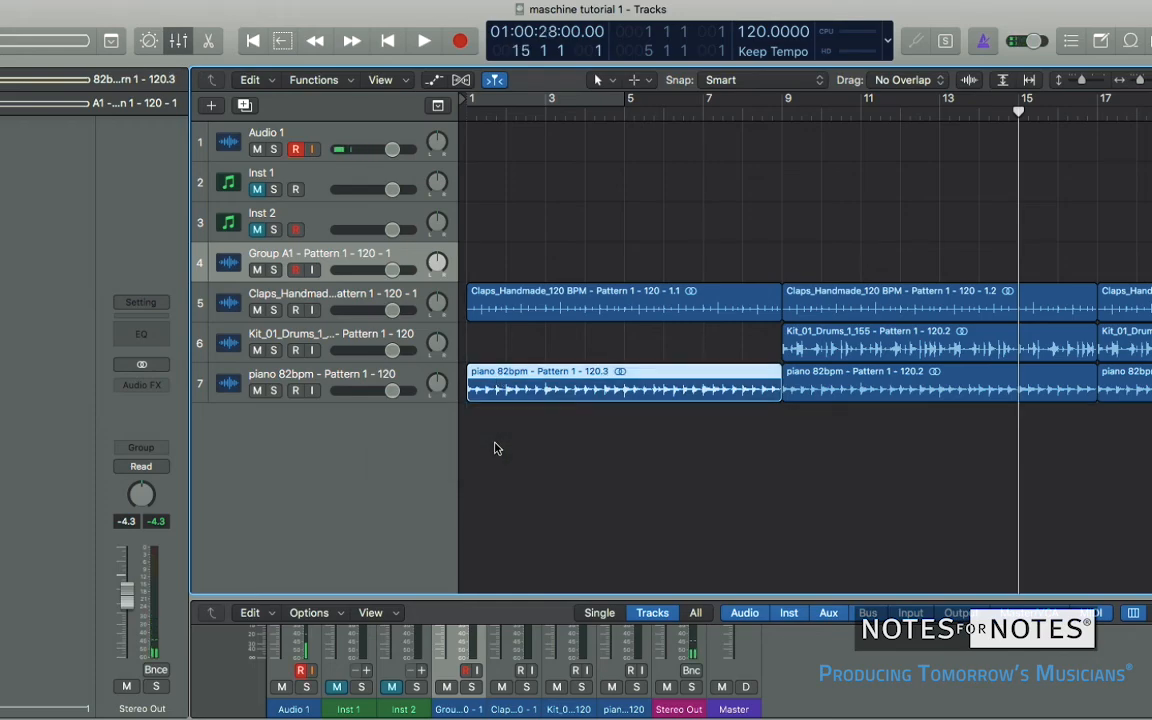
left_click_drag(513, 386, 527, 489)
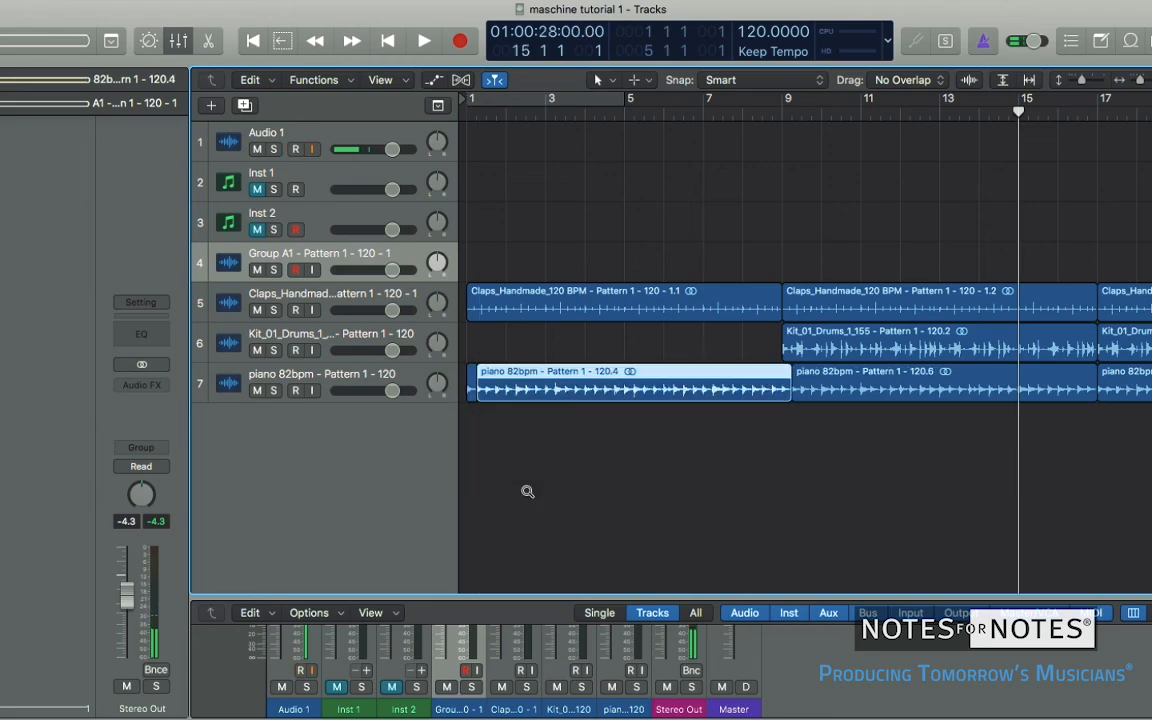
key("super+z")
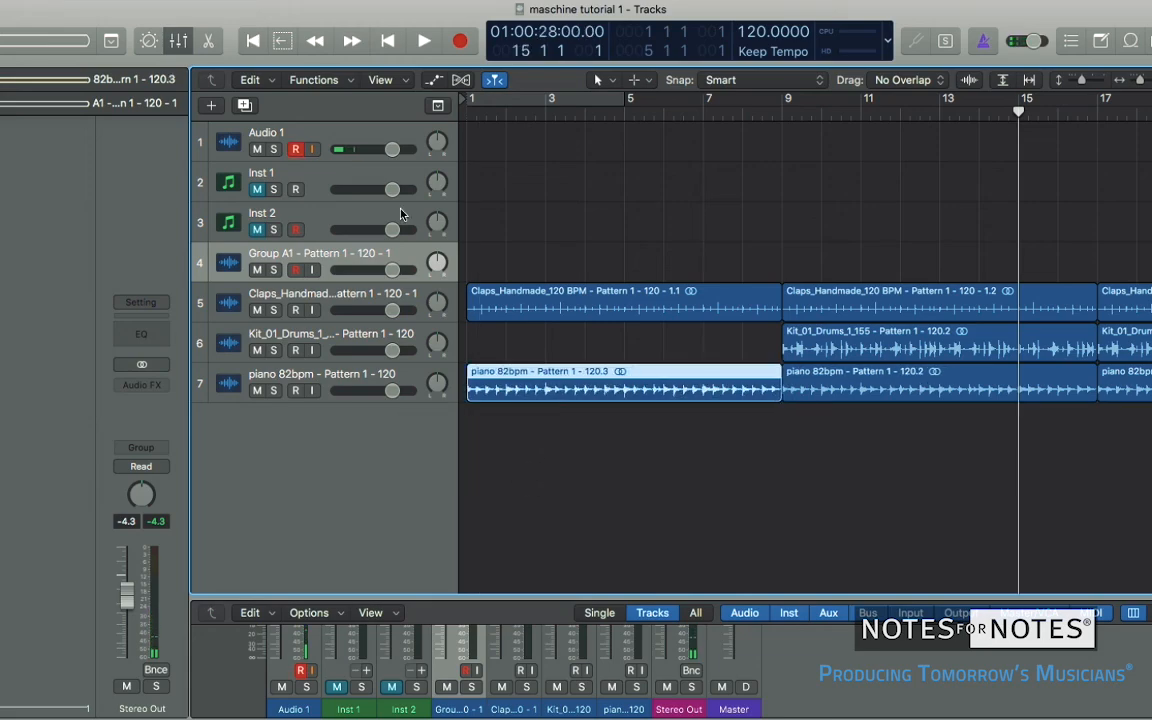
left_click(219, 108)
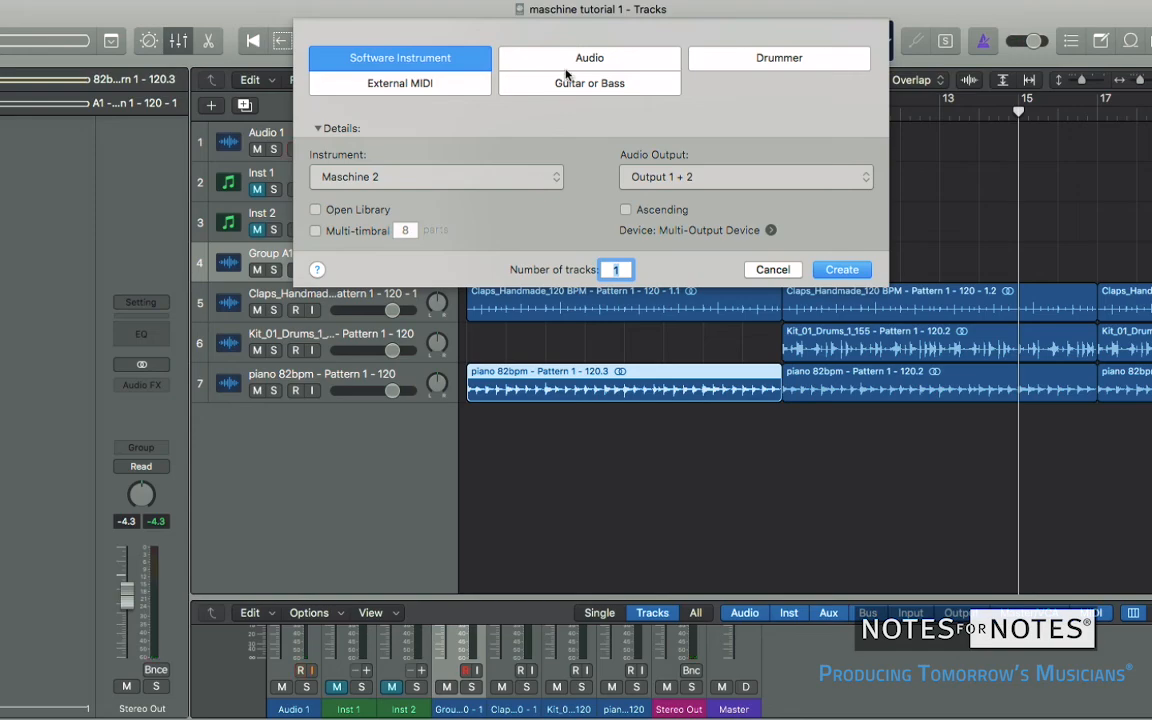
left_click(786, 276)
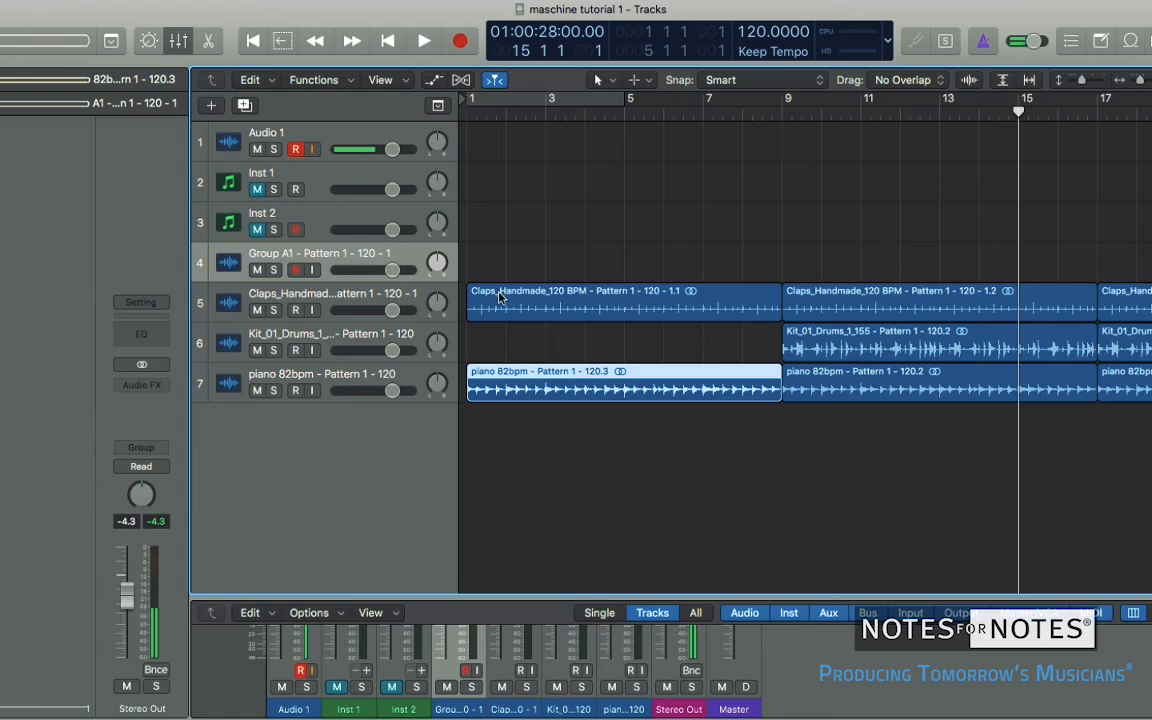
left_click(499, 297)
key("Delete")
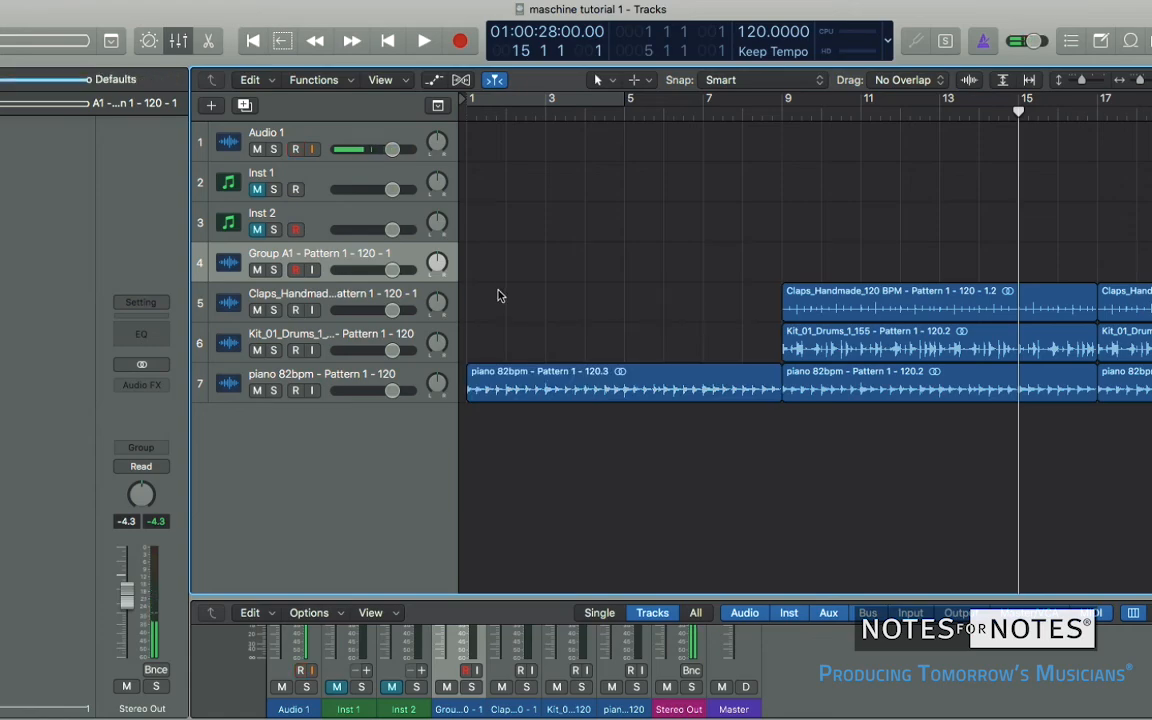
key("super+z")
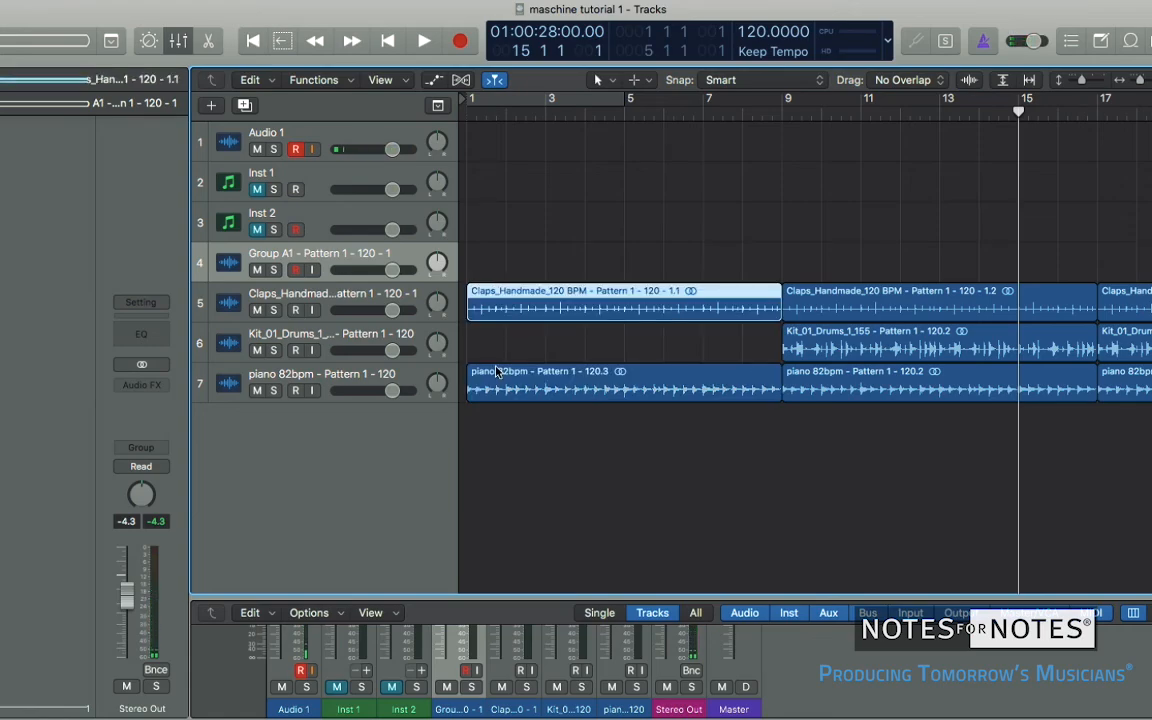
Add a fade-in to the first piano region from bar 1 to about bar 5 and play the arrangement from the start.
left_click_drag(469, 368, 632, 366)
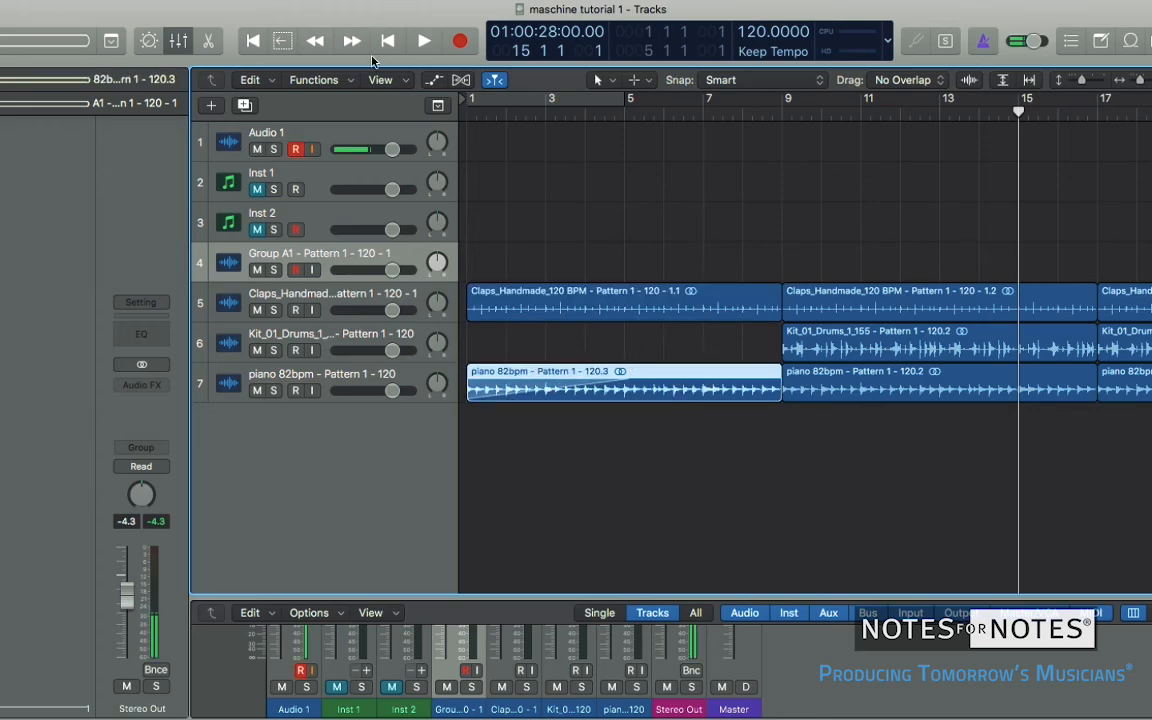
left_click(385, 47)
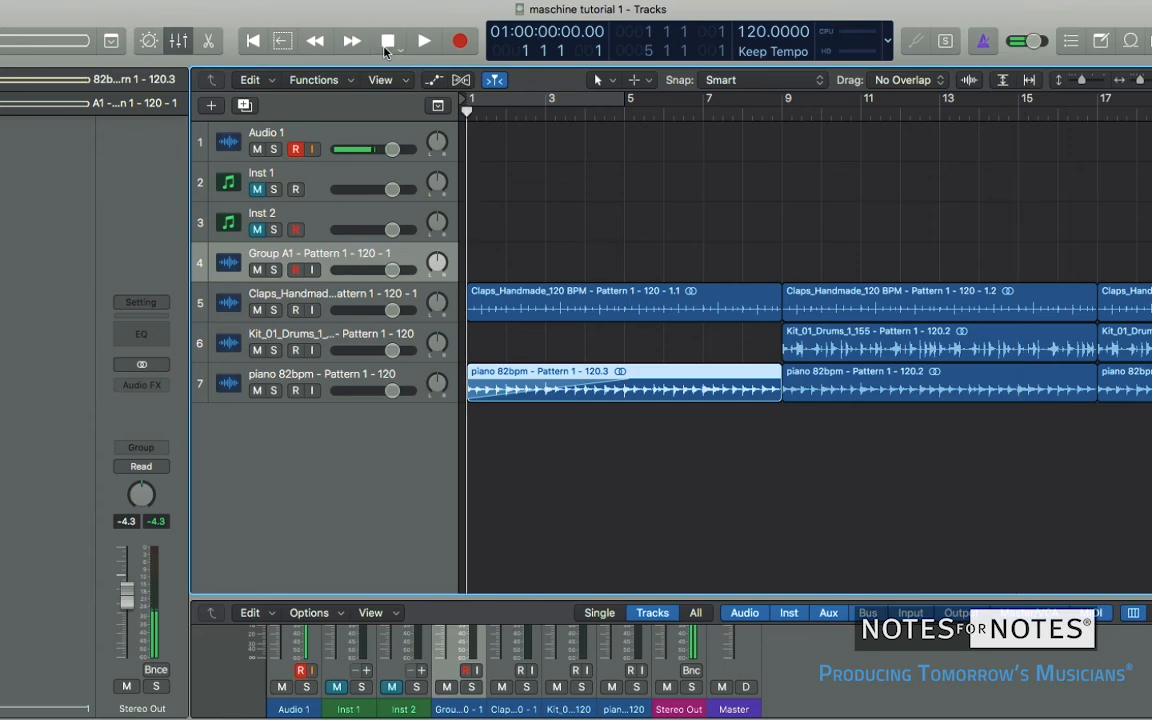
key("space")
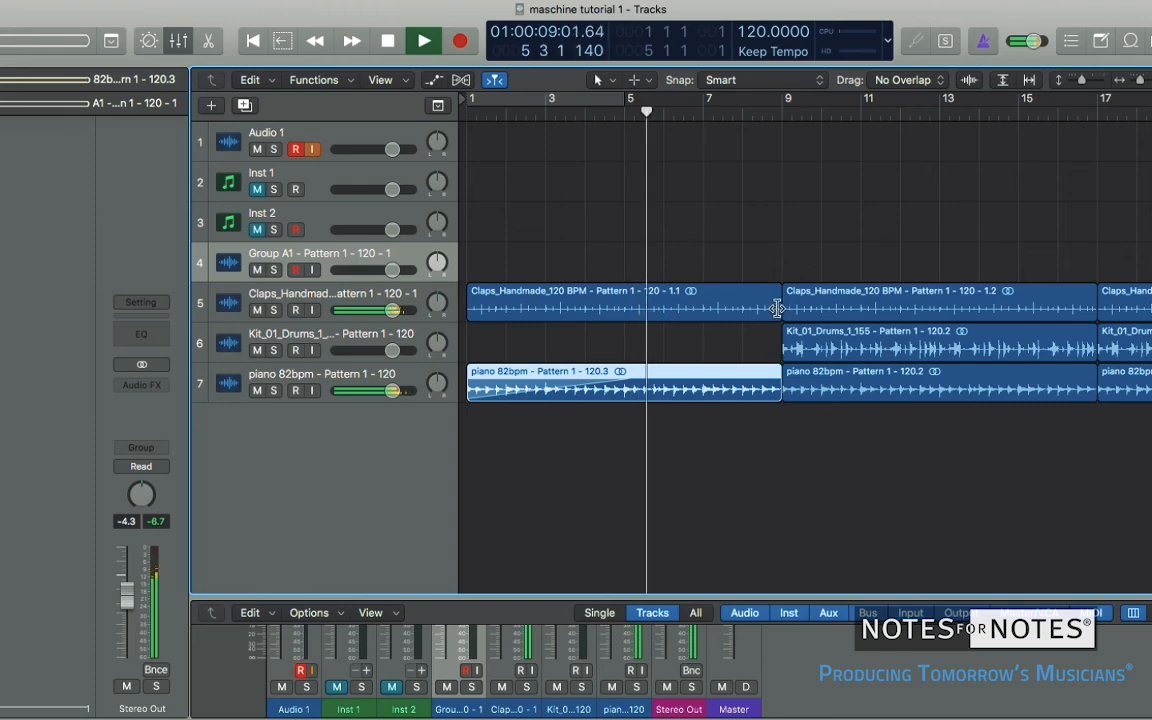
Shorten the first claps region to end at bar 8 and the drum region at bar 9 to end at bar 16.
left_click_drag(779, 311, 741, 312)
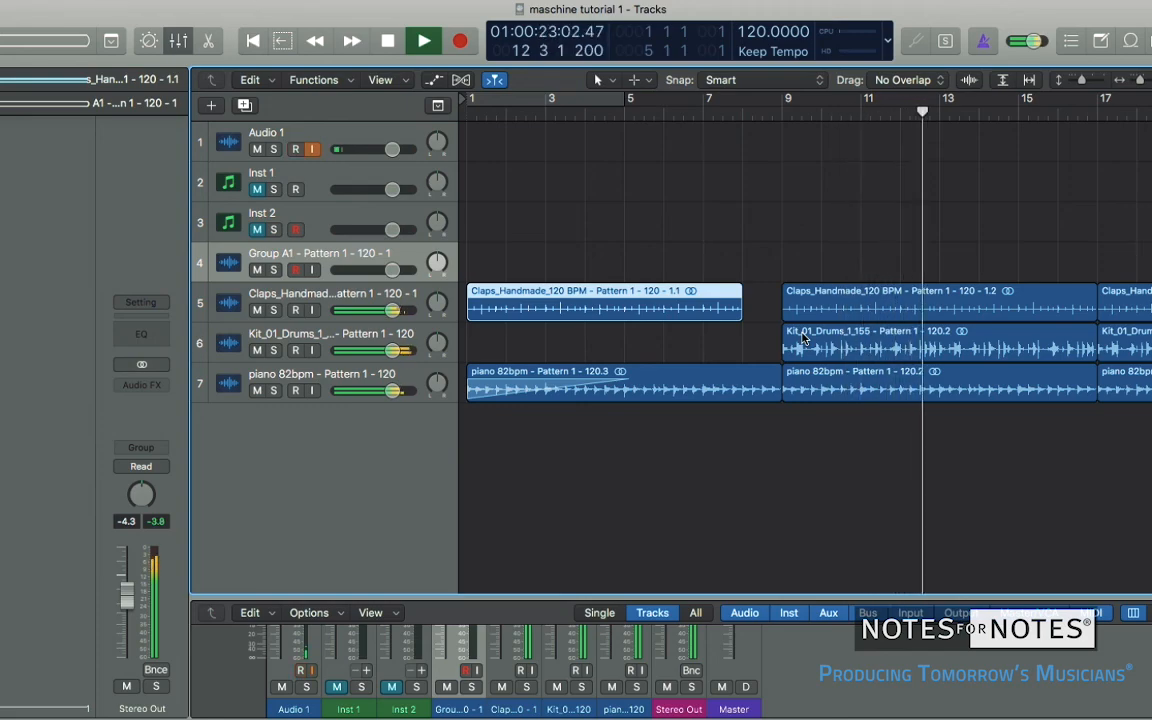
left_click(1020, 347)
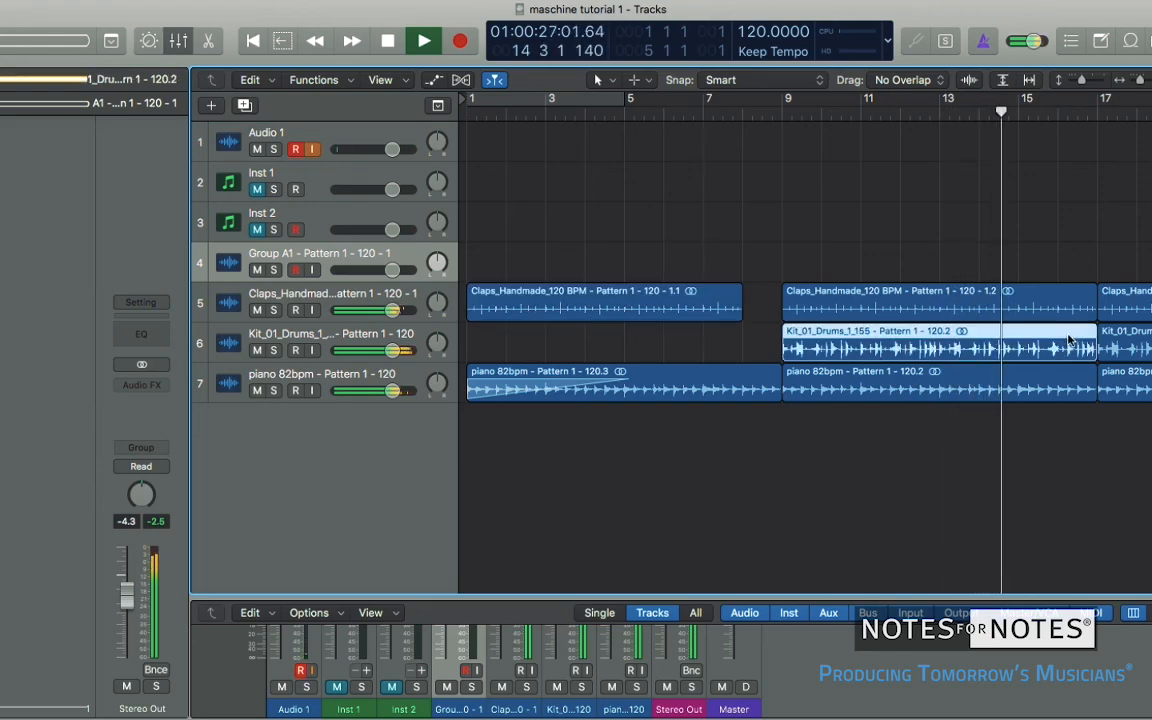
left_click_drag(1097, 347, 1058, 351)
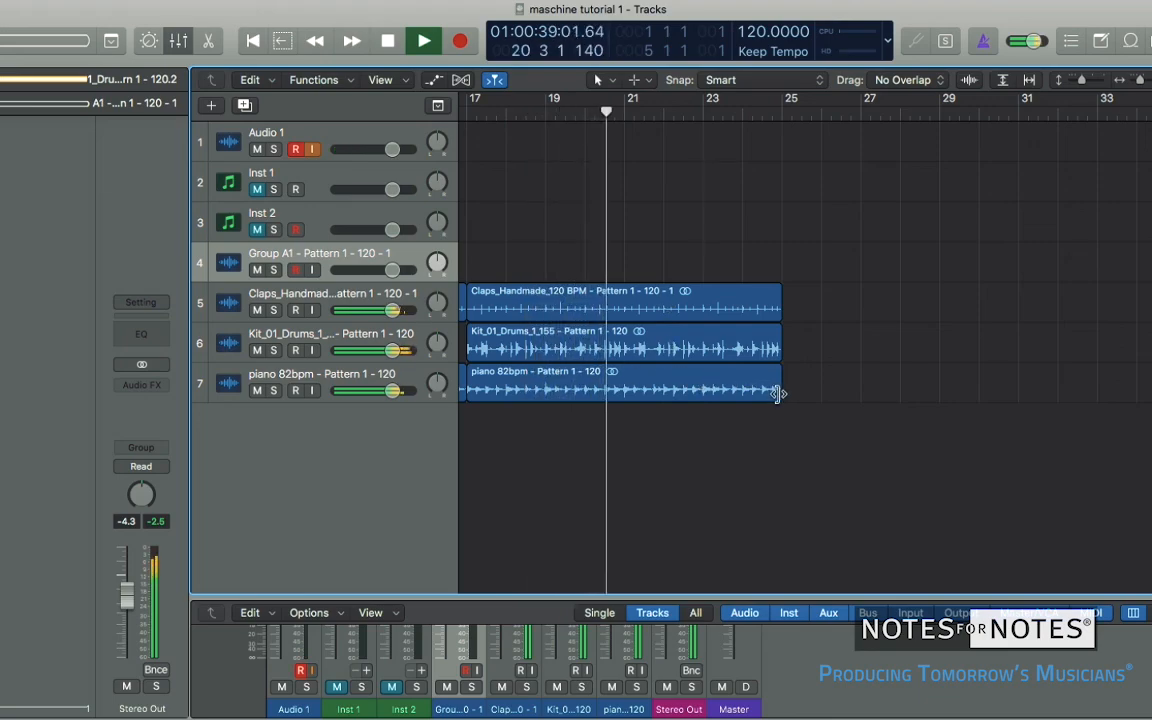
Shorten the piano region at bar 17 to end at bar 24, stop playback and return the playhead to bar 1.
left_click_drag(776, 393, 741, 393)
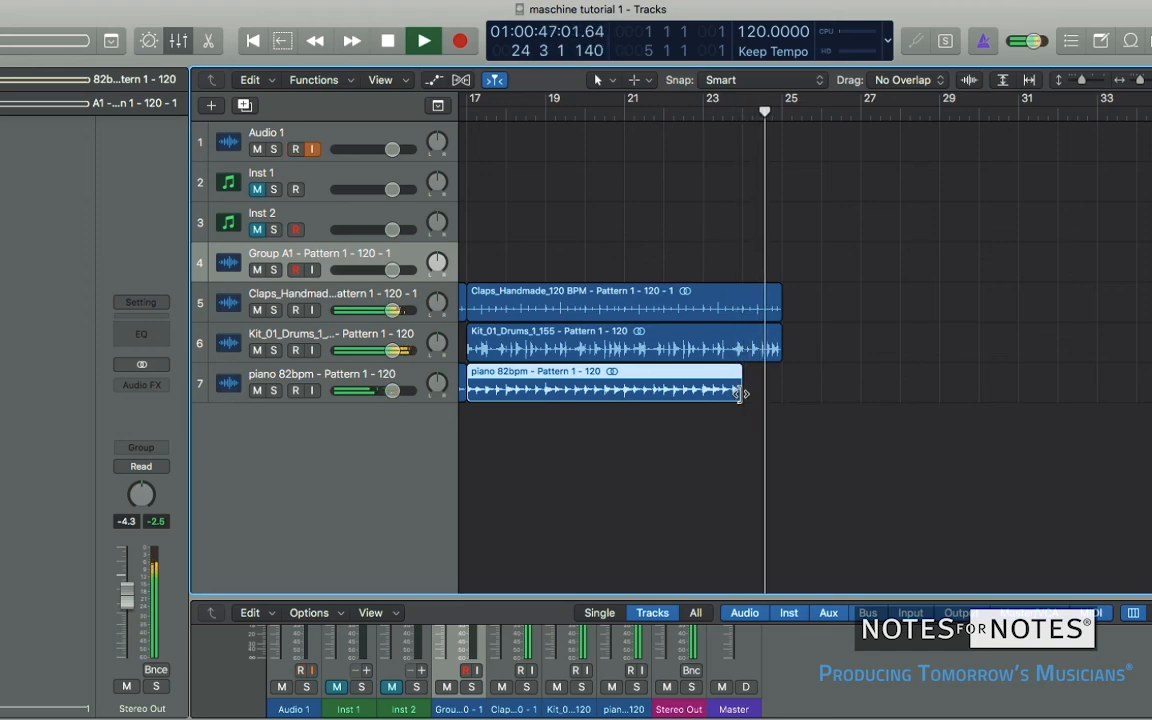
key("space")
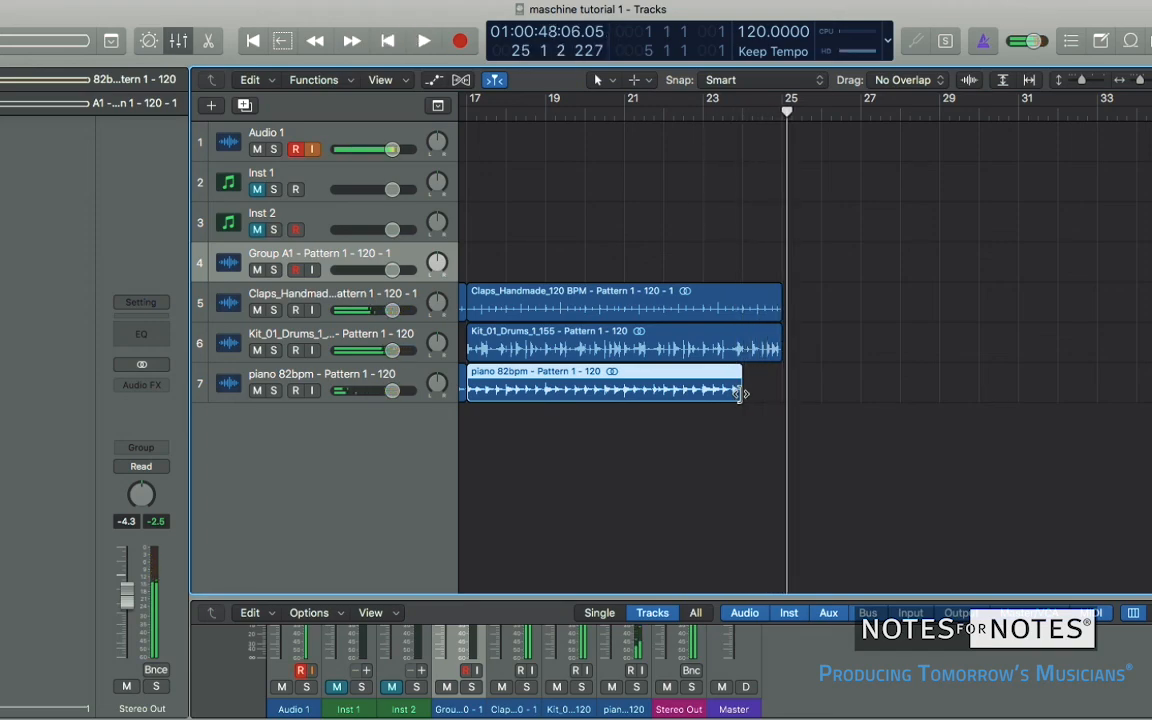
left_click(400, 47)
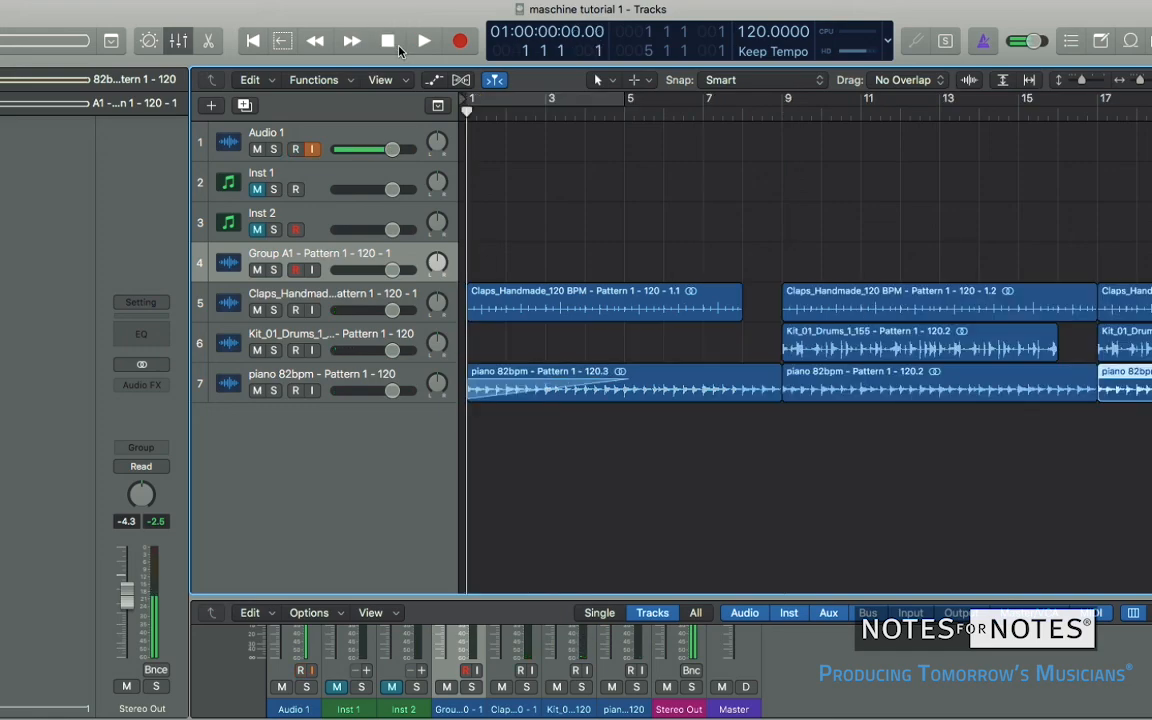